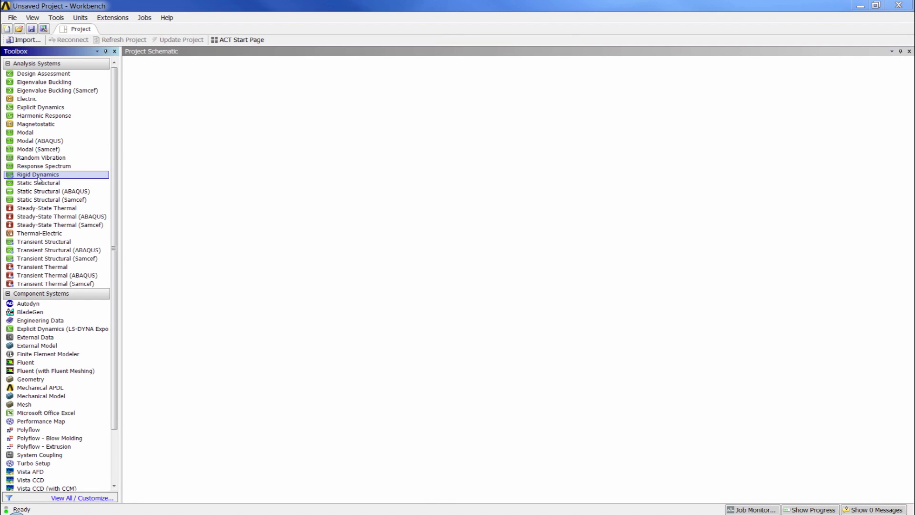
Step: Add a Static Structural system to the schematic and create its geometry in SpaceClaim
left_click_drag(40, 183, 200, 96)
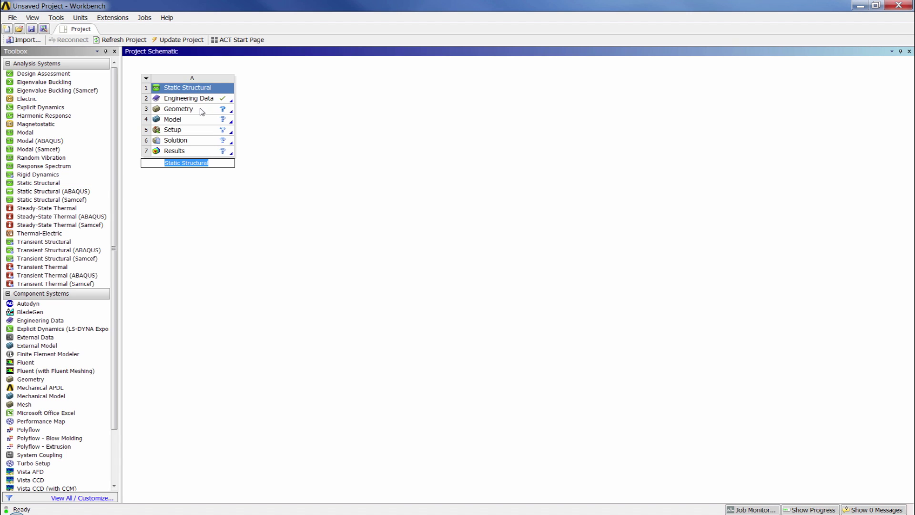
left_click(201, 111)
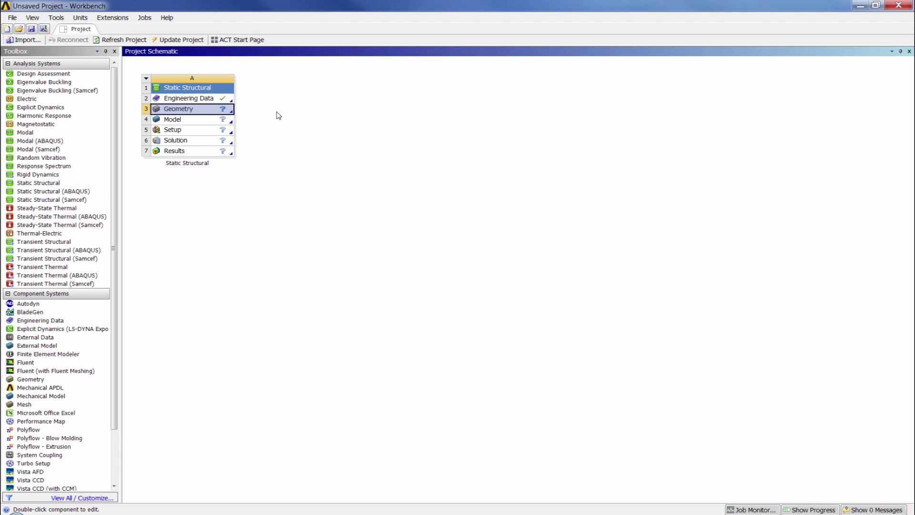
key("shift+F10")
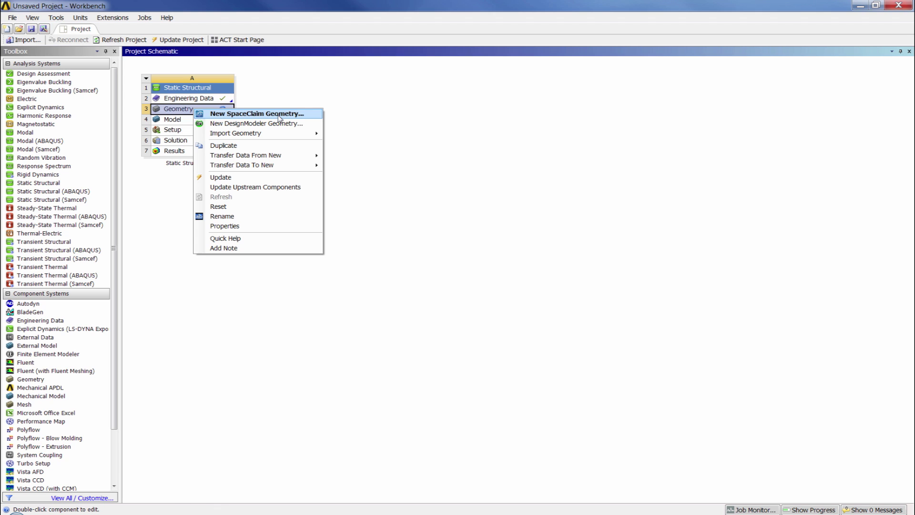
left_click(279, 115)
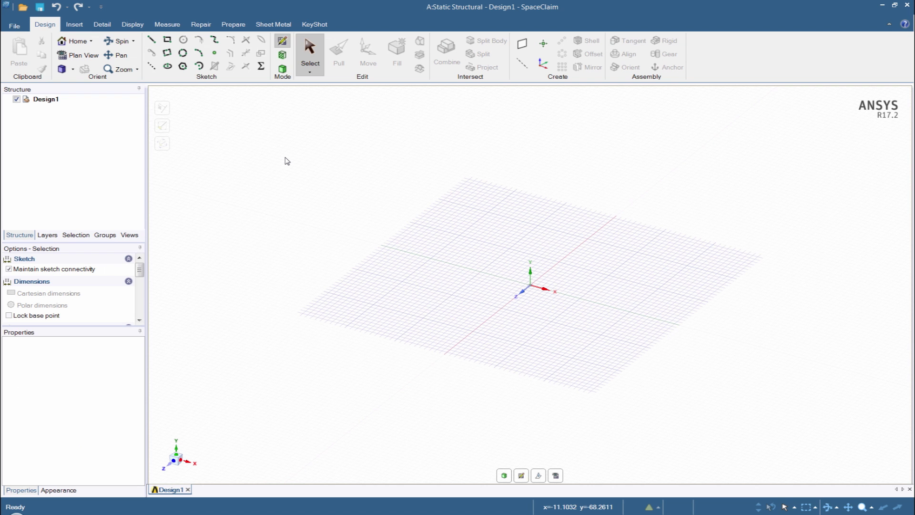
Step: Insert the ACIS file Undersea.sab from the BeamShells folder into Design1
left_click(75, 24)
left_click(68, 52)
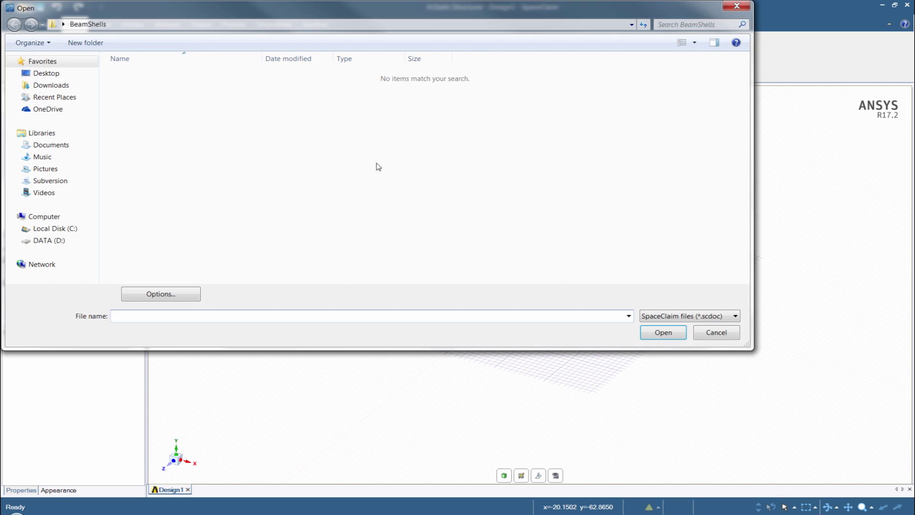
left_click(673, 310)
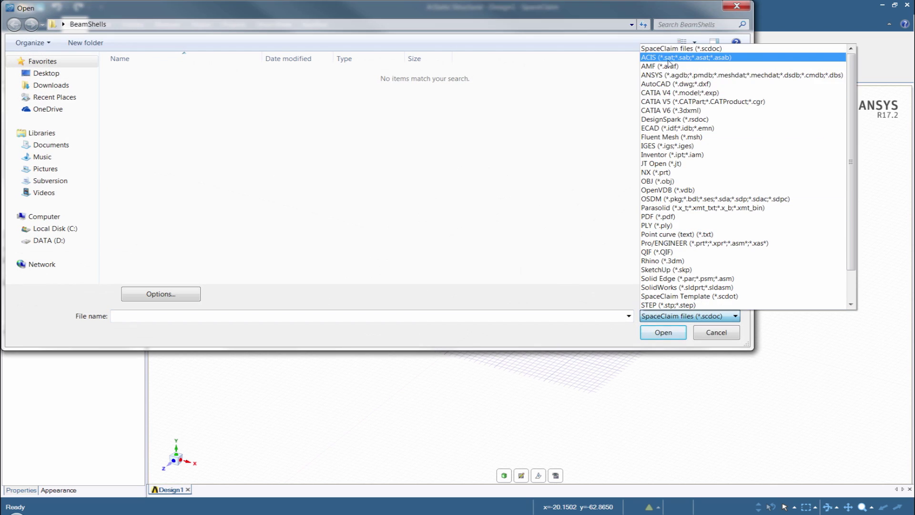
left_click(670, 62)
left_click(146, 76)
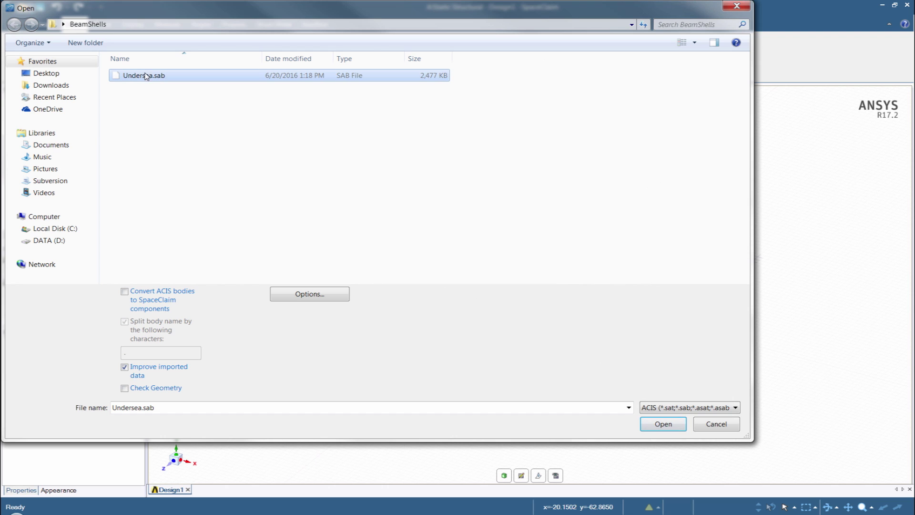
left_click(667, 423)
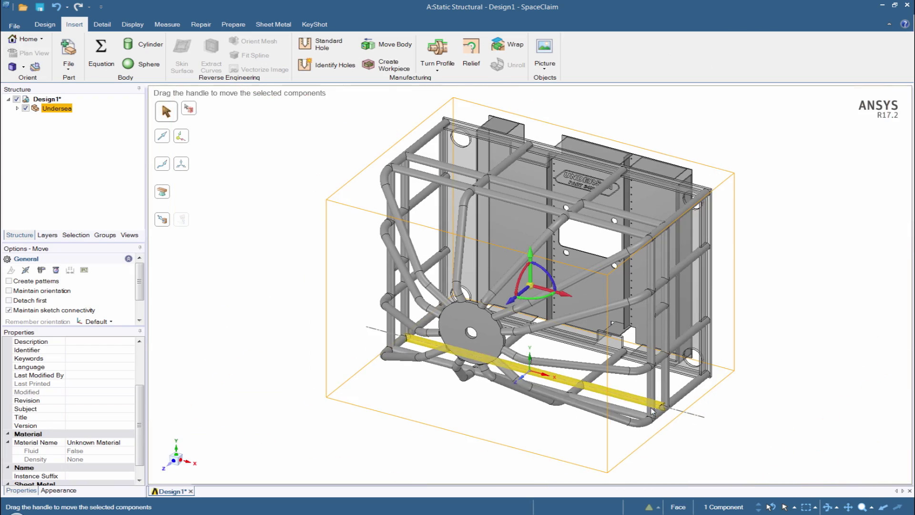
Step: Inspect the frame, switch to front view and box-select the 27 tube bodies
middle_click_drag(470, 435, 490, 289)
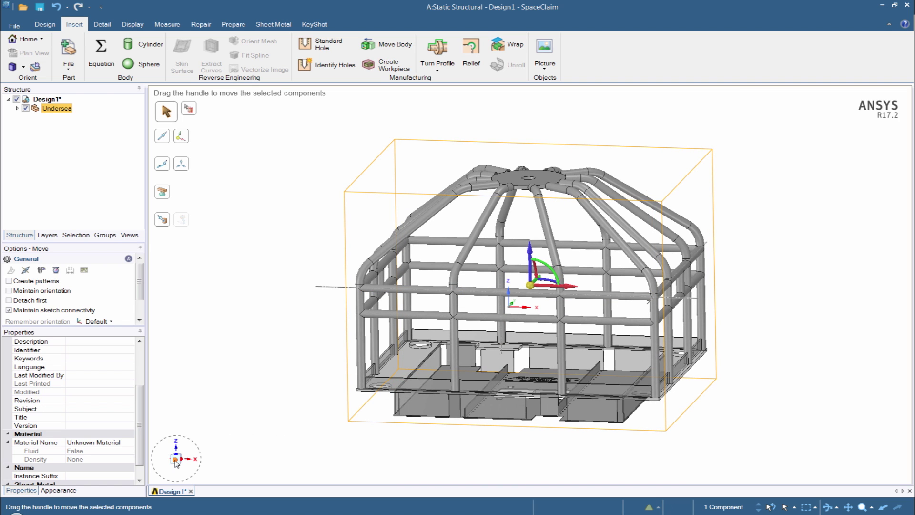
middle_click_drag(175, 461, 567, 395)
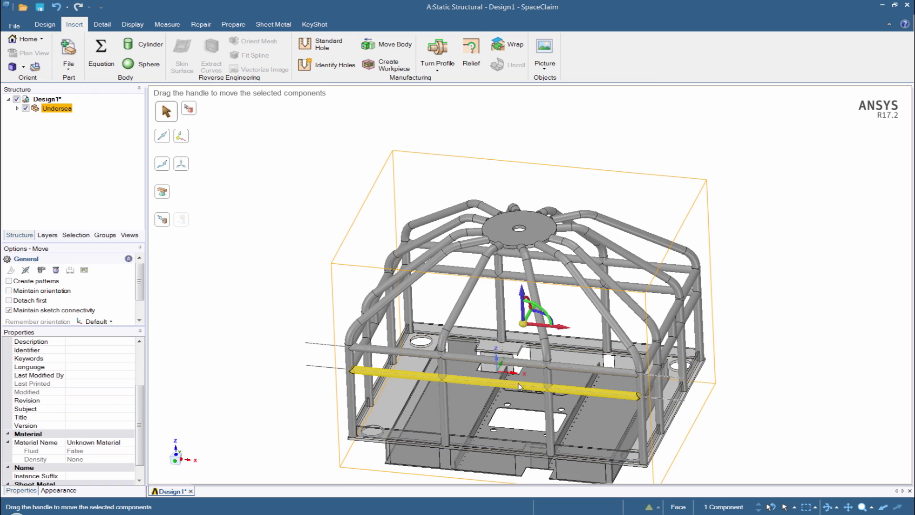
scroll(567, 396, "up", 5)
scroll(567, 395, "up", 3)
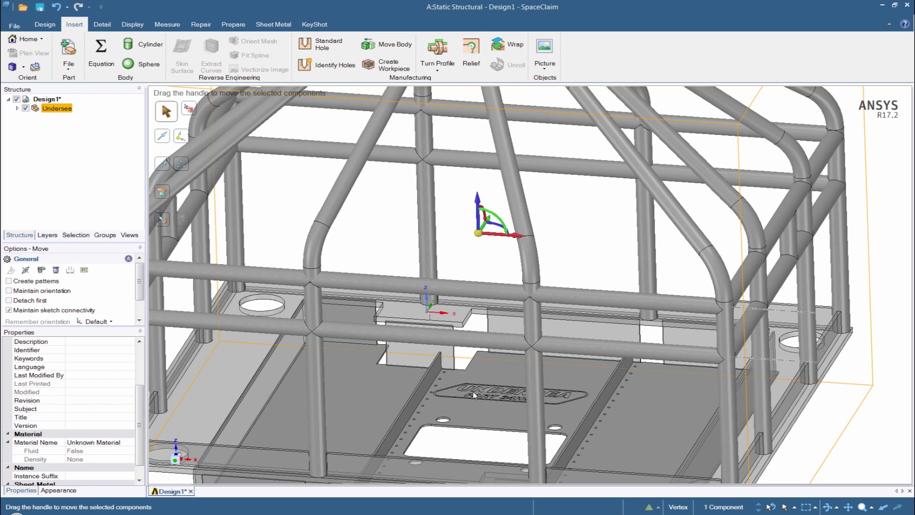
key("z")
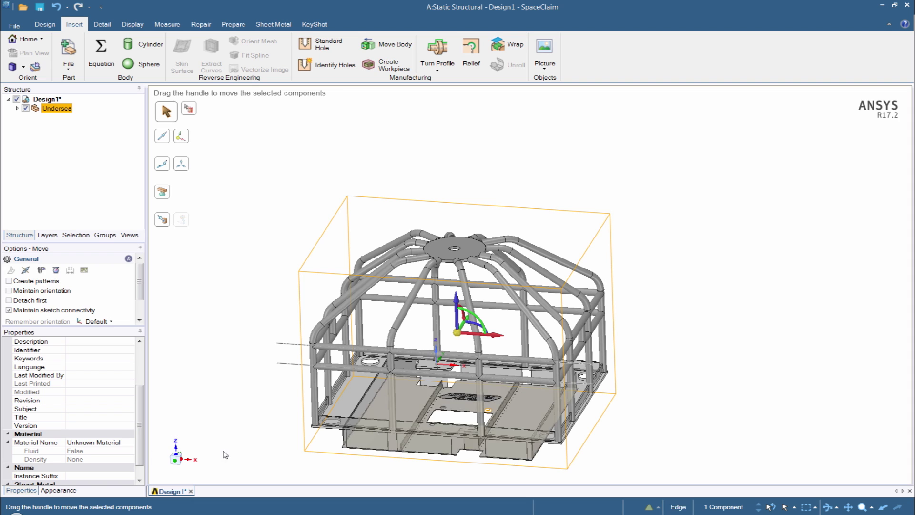
left_click(176, 460)
left_click_drag(607, 376, 263, 196)
Step: Delete the selected tubes and view the base plate from above
key("Delete")
middle_click_drag(535, 343, 492, 408)
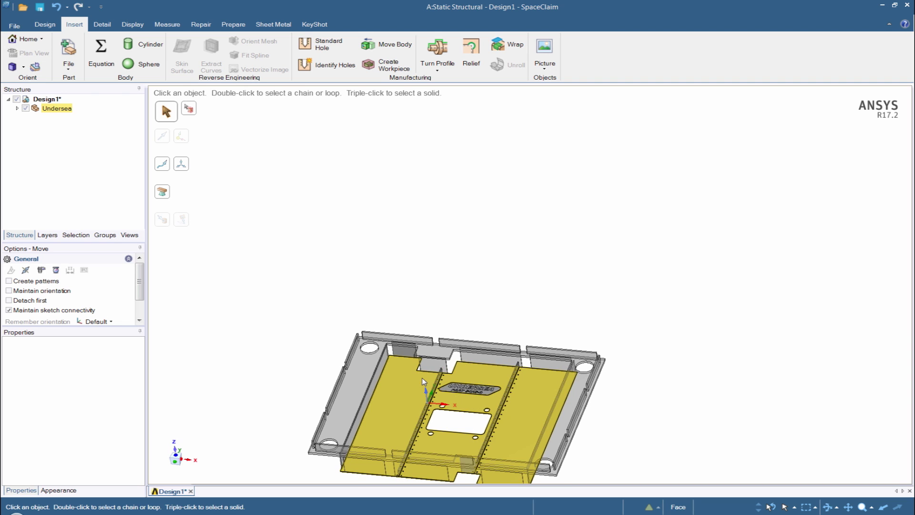
key("Escape")
scroll(429, 391, "up", 5)
scroll(442, 391, "up", 6)
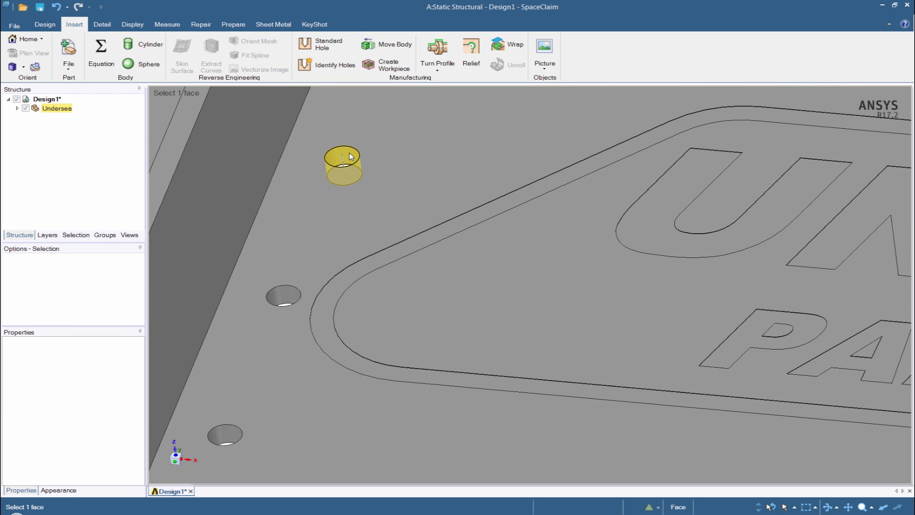
Step: Select all holes equal to 8.73 mm on the plate and remove them
left_click(351, 157)
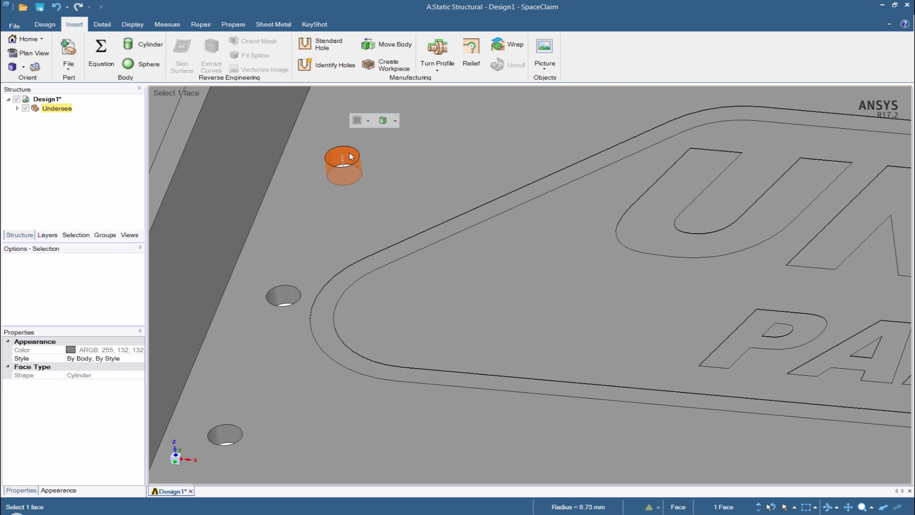
left_click(79, 236)
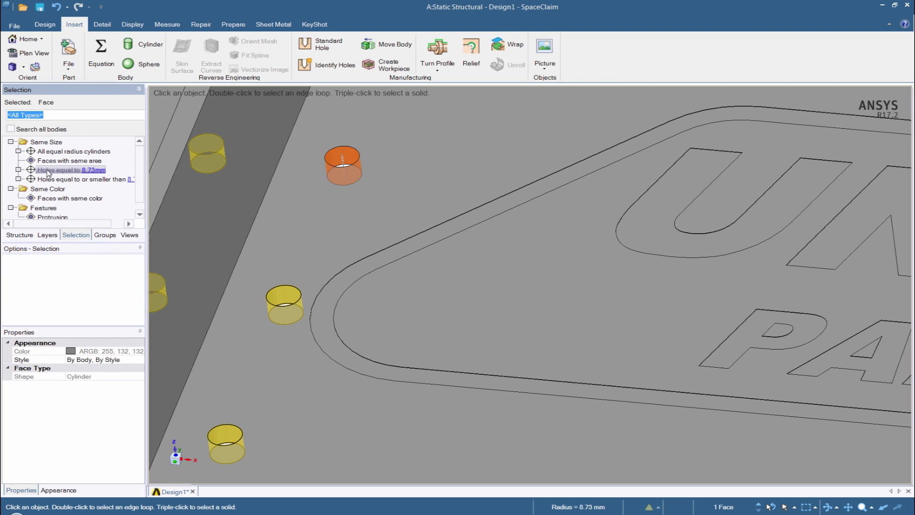
left_click(47, 171)
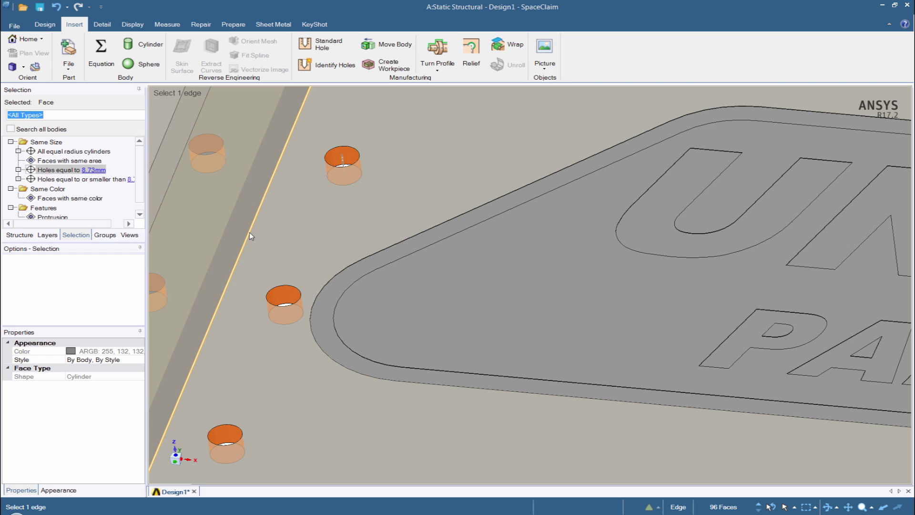
key("Escape")
scroll(314, 238, "down", 5)
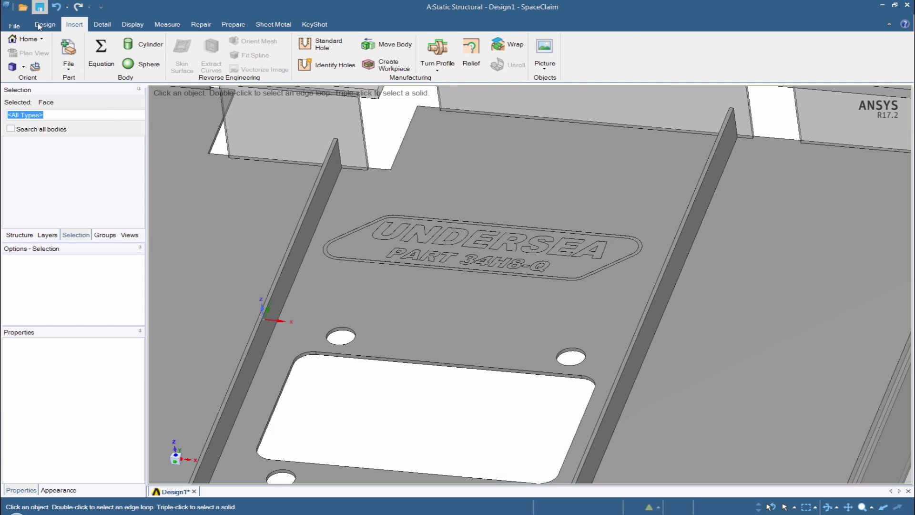
Step: Lasso-select the UNDERSEA PART 34H8-Q nameplate faces and delete them
left_click(45, 24)
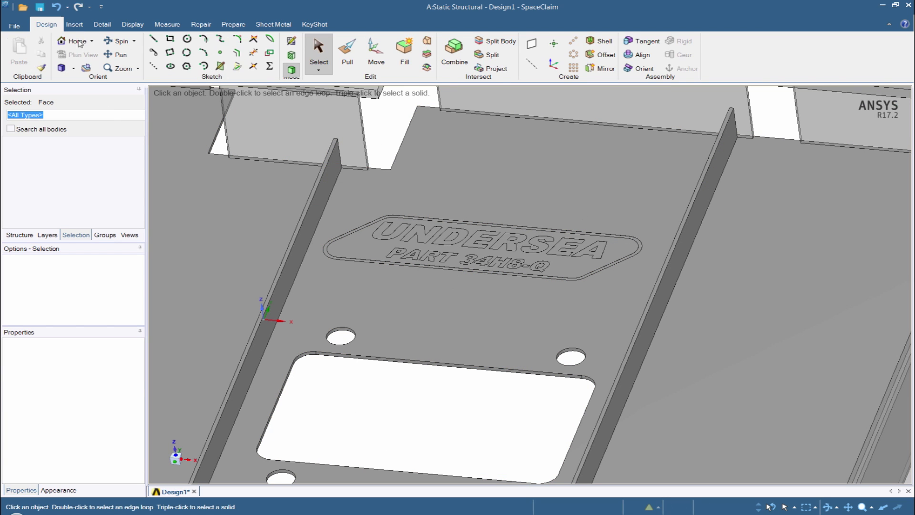
left_click(318, 72)
left_click(327, 93)
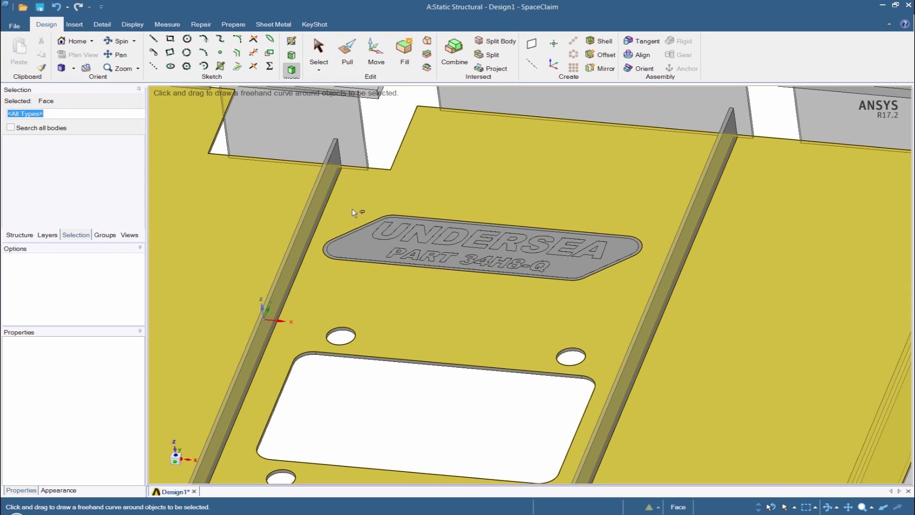
mouse_move(333, 225)
left_mouse_down()
mouse_move(318, 261)
mouse_move(358, 293)
mouse_move(524, 312)
mouse_move(612, 291)
mouse_move(650, 258)
mouse_move(628, 196)
mouse_move(400, 201)
left_mouse_up()
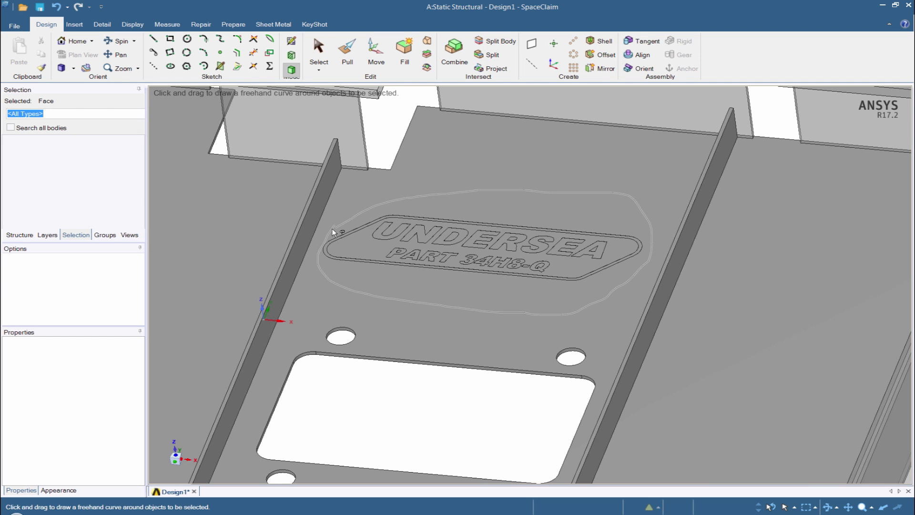
left_click_drag(333, 227, 329, 230)
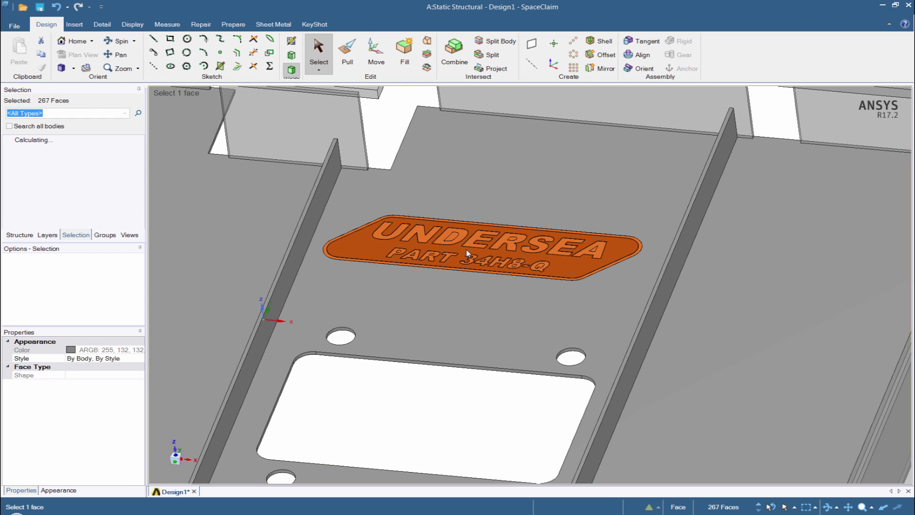
key("Delete")
scroll(466, 249, "down", 5)
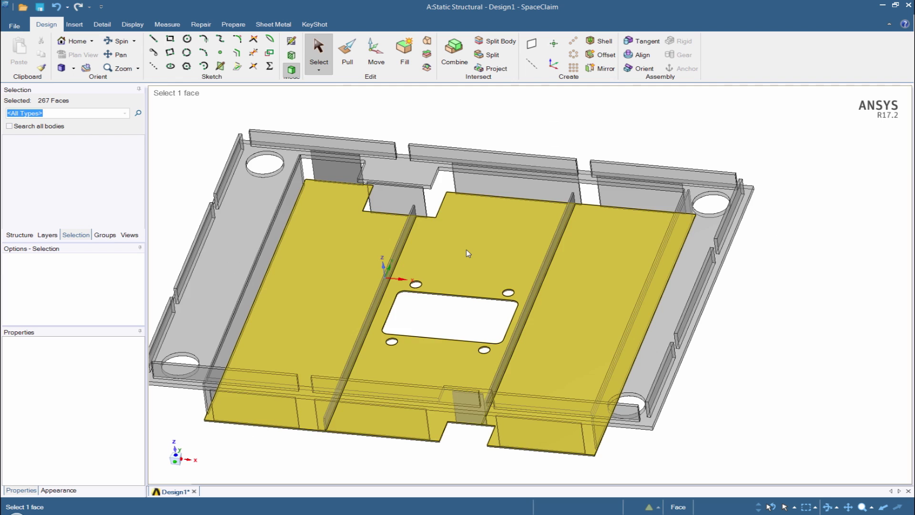
scroll(466, 249, "down", 3)
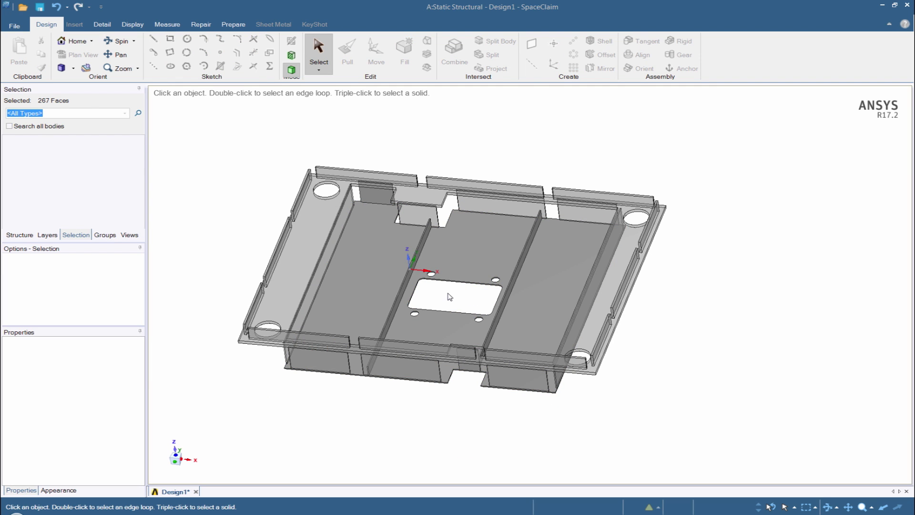
Step: Inspect the label-free base plate and bring up the Repair tools
middle_click_drag(449, 301, 431, 308)
scroll(431, 309, "up", 5)
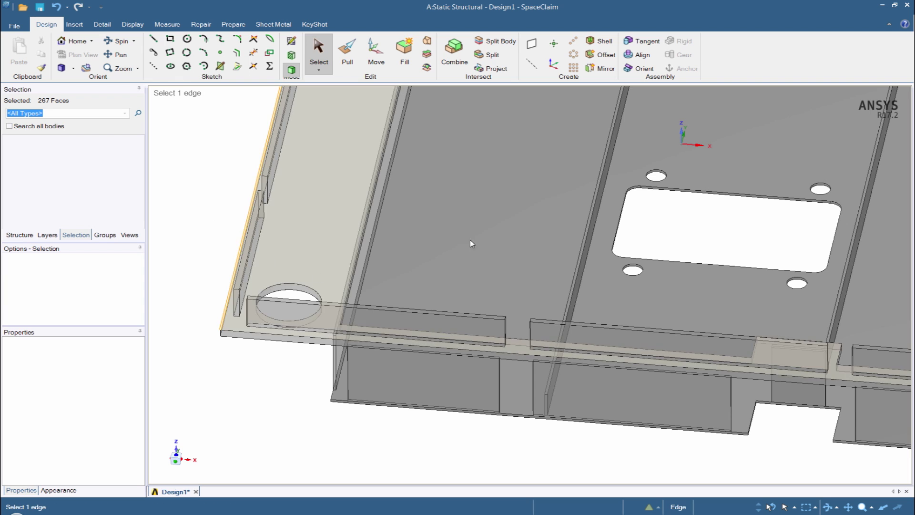
mouse_move(470, 243)
middle_mouse_down()
mouse_move(449, 235)
mouse_move(456, 246)
middle_mouse_up()
scroll(456, 246, "down", 2)
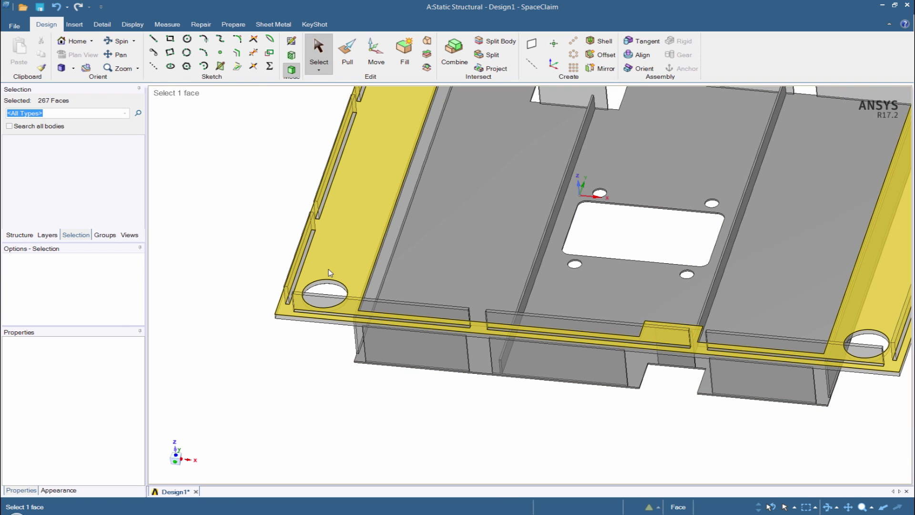
left_click(200, 24)
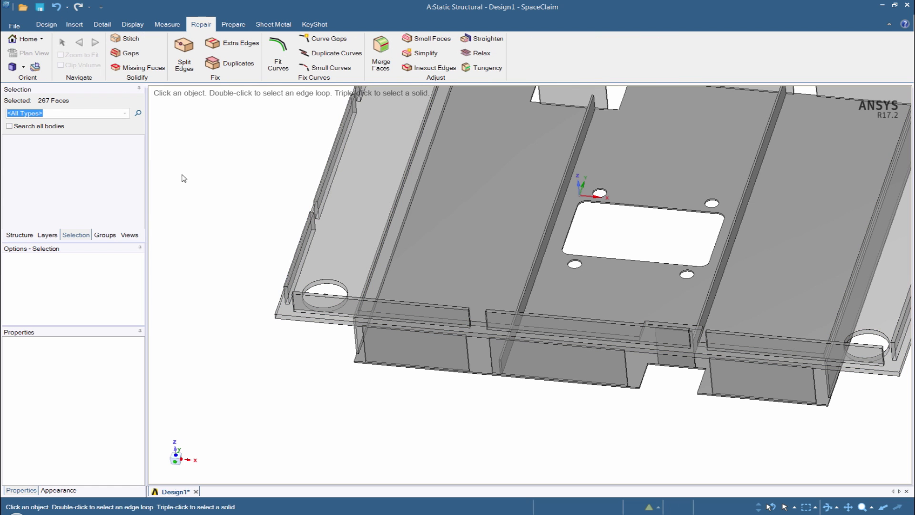
Step: Run Stitch to fix all 9 open edge areas of the base plate
left_click(127, 42)
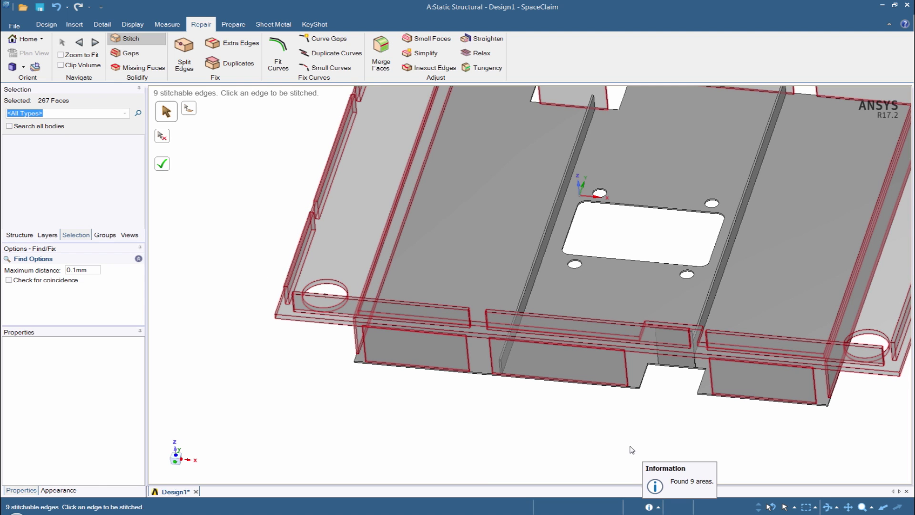
left_click(162, 163)
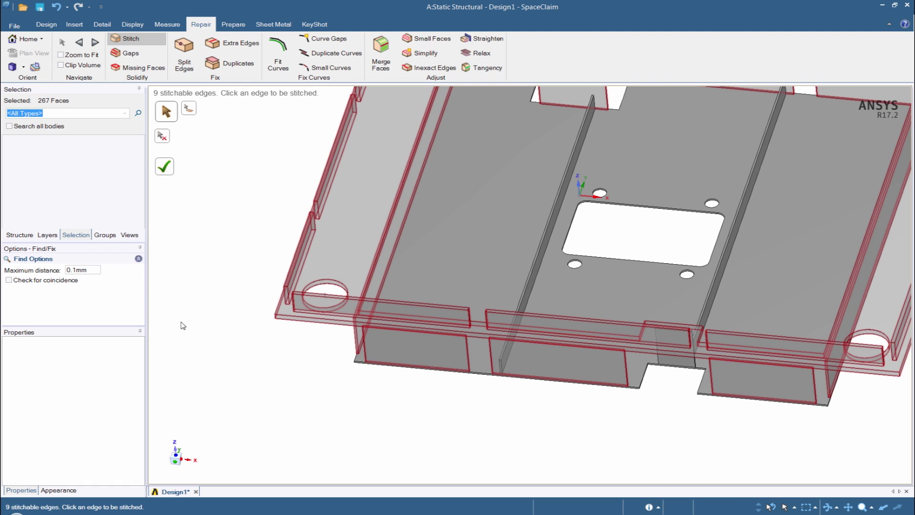
scroll(477, 445, "down", 4)
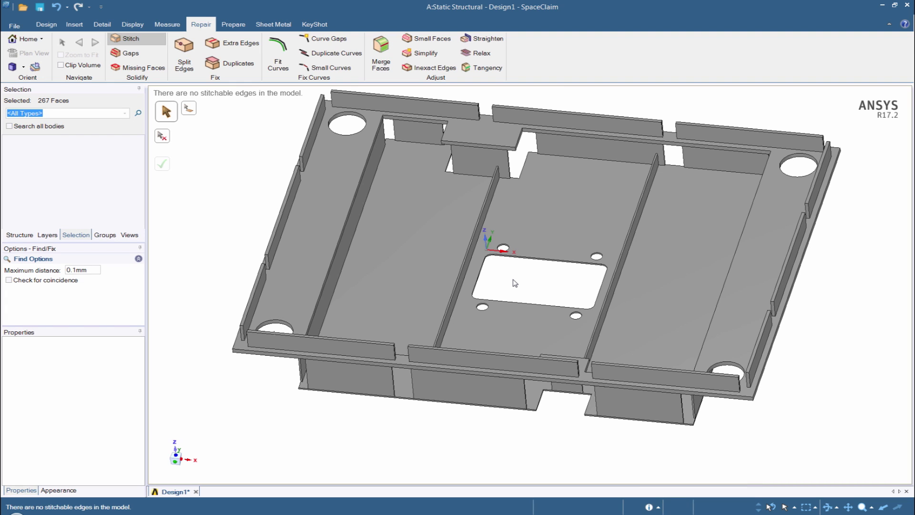
scroll(514, 282, "down", 3)
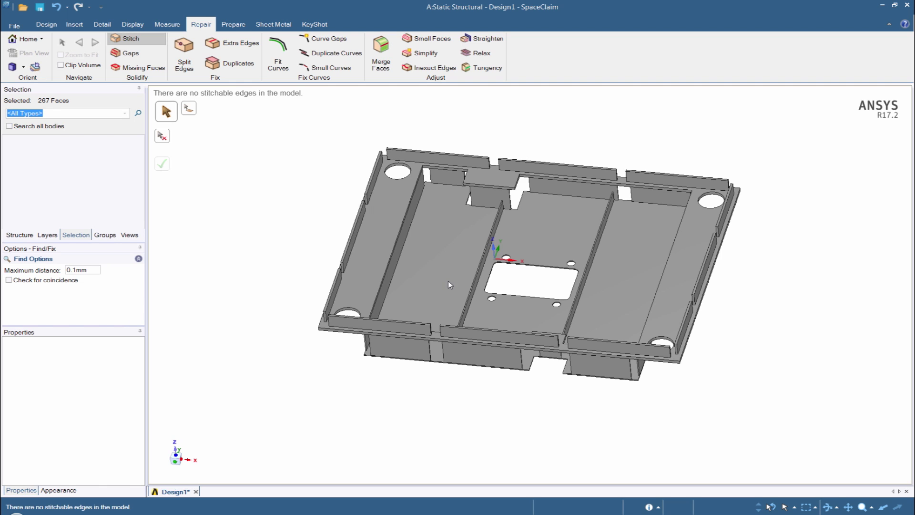
Step: Create midsurfaces of the tray using a thickness range up to 50mm maximum
left_click(235, 23)
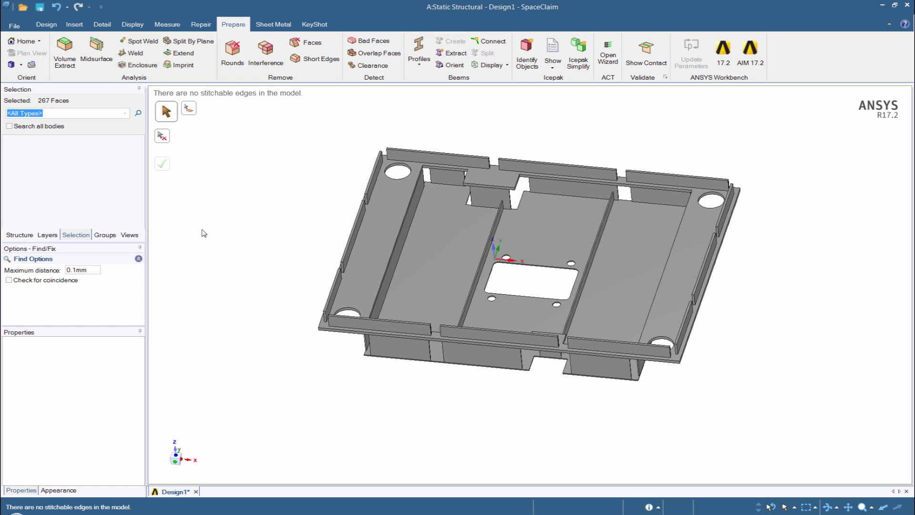
left_click(97, 52)
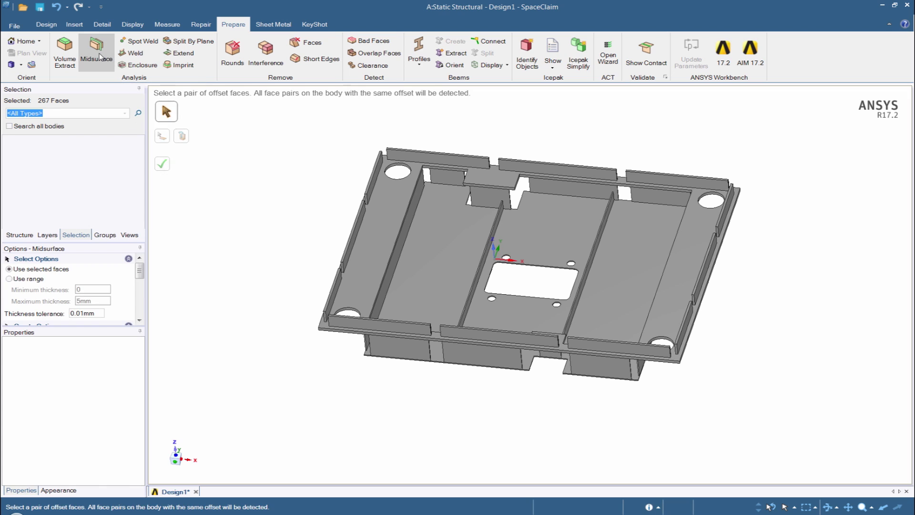
left_click(9, 279)
double_click(97, 299)
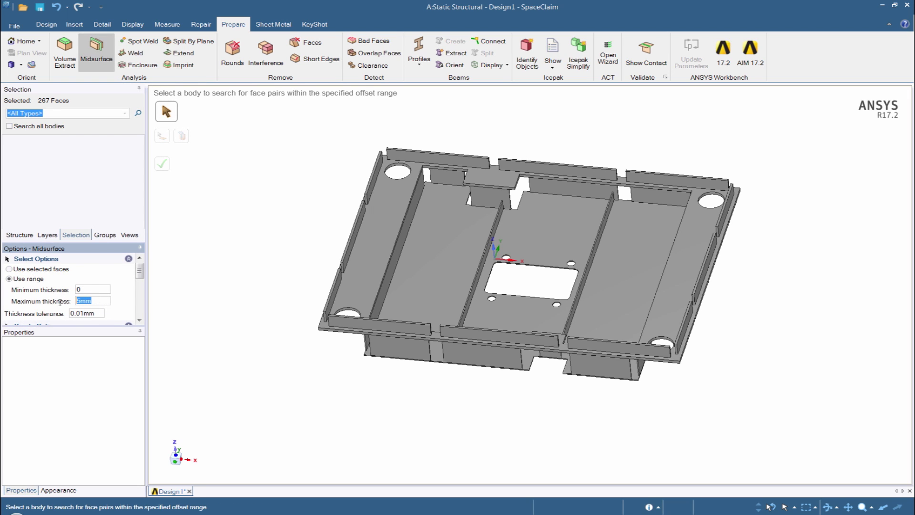
type("50mm")
key("Return")
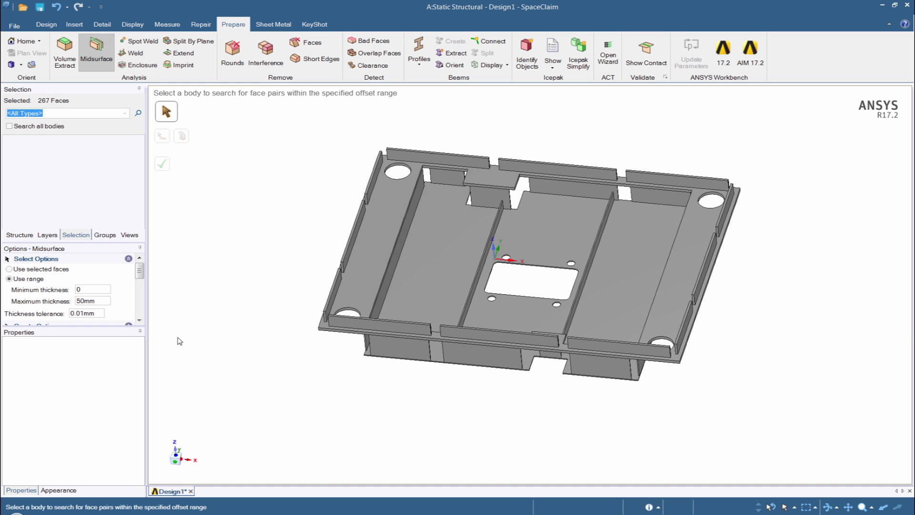
left_click_drag(764, 438, 303, 122)
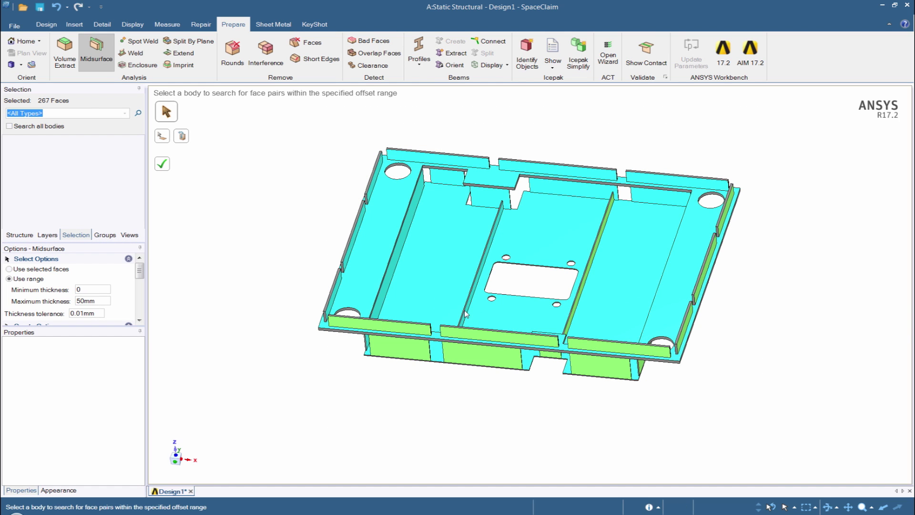
middle_click_drag(476, 317, 459, 308)
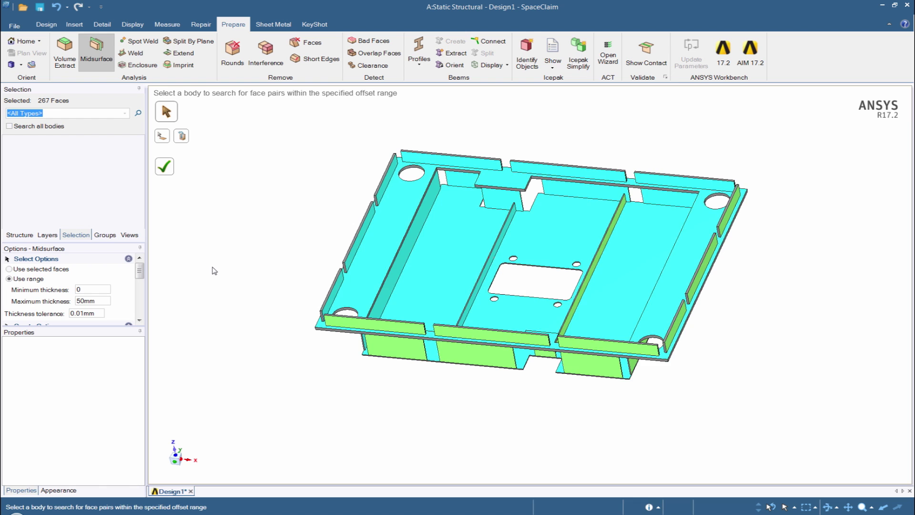
key("Return")
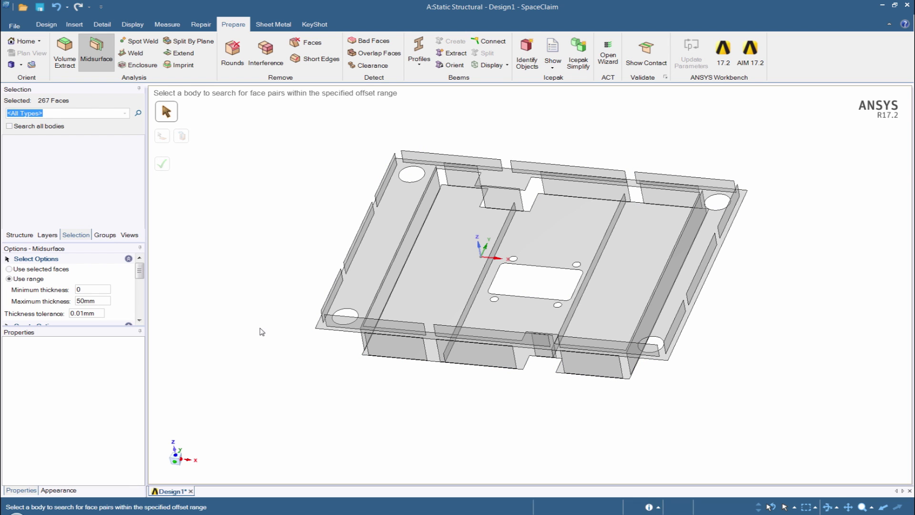
middle_click_drag(261, 331, 224, 363)
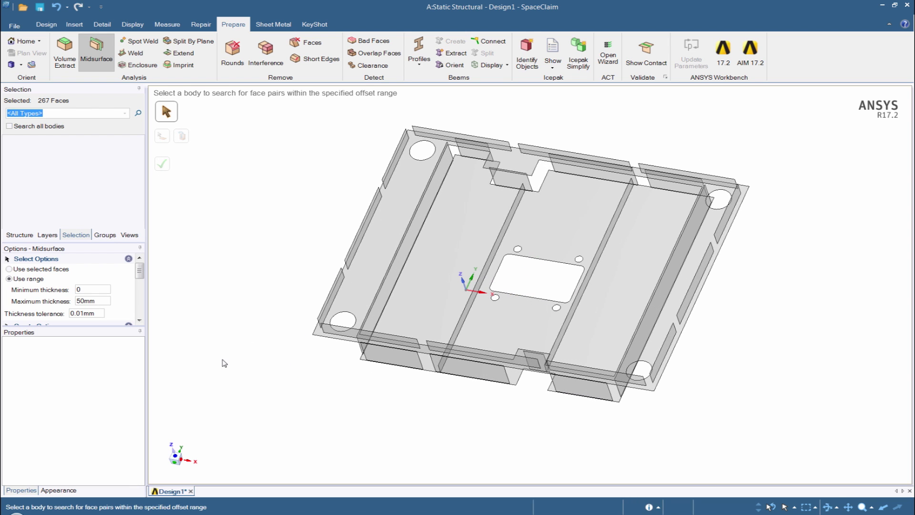
key("Escape")
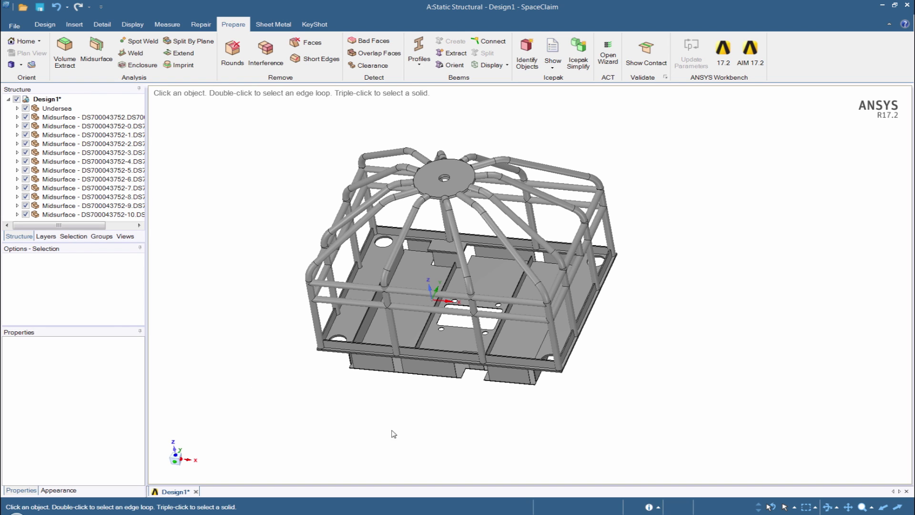
Step: Delete the central hub disk body from the top of the frame
left_click(462, 175)
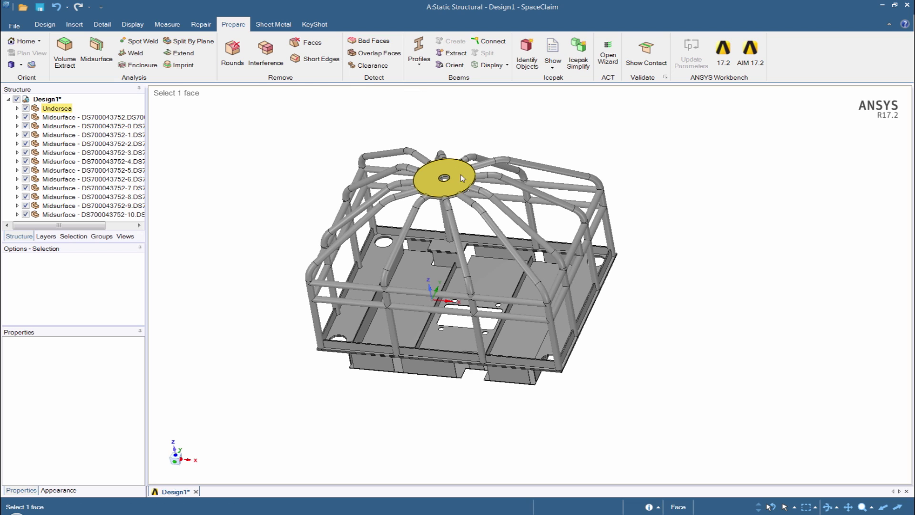
left_click(431, 172)
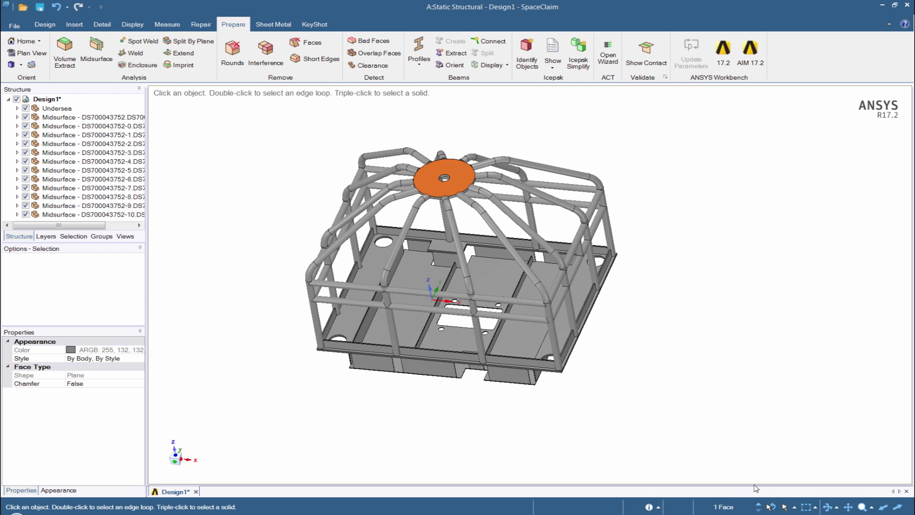
left_click(758, 506)
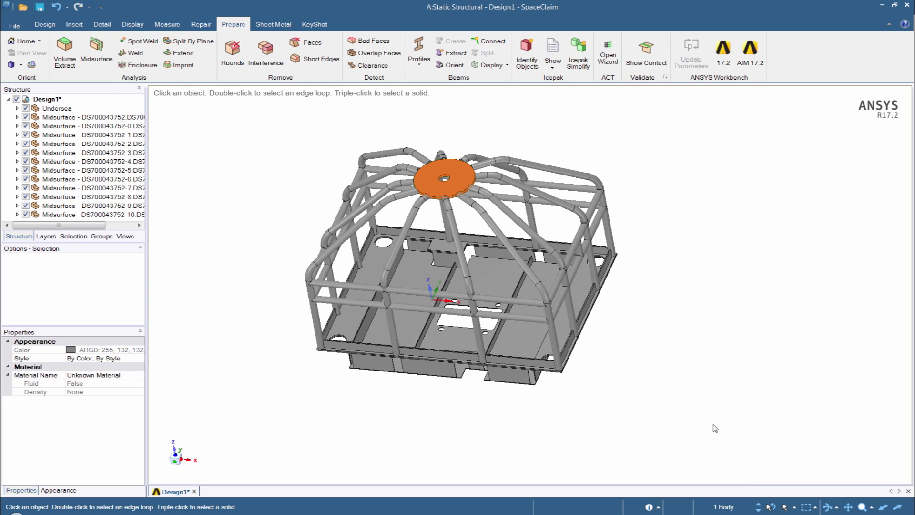
key("Delete")
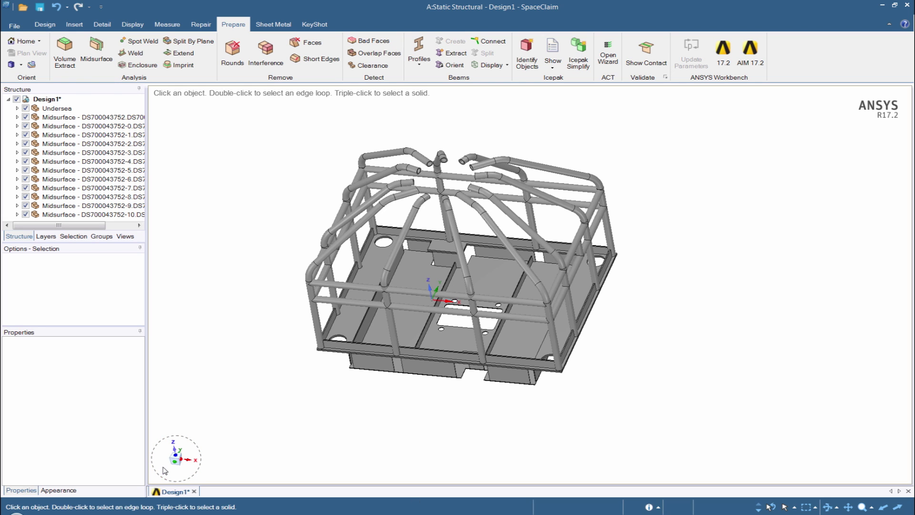
left_click(174, 463)
Step: Select the tube frame in front view and hide all other bodies
left_click_drag(618, 284, 246, 130)
right_click(246, 211)
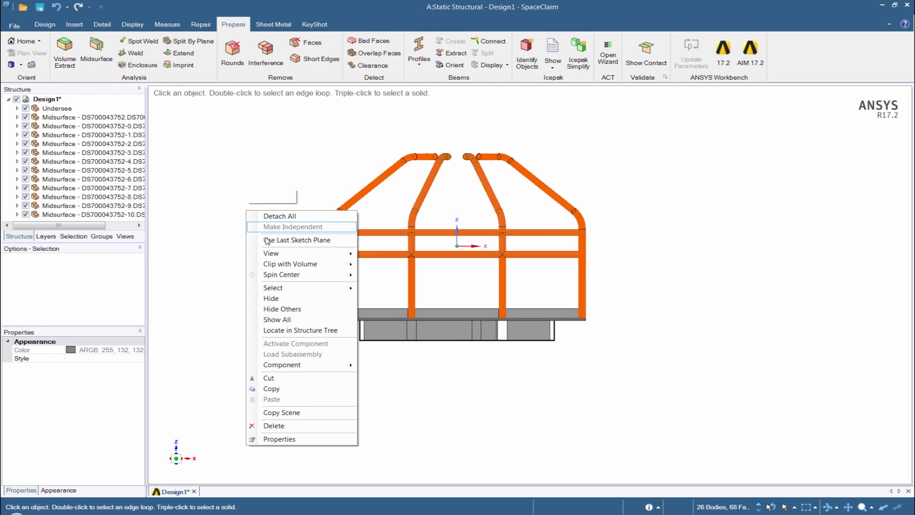
left_click(282, 310)
key("h")
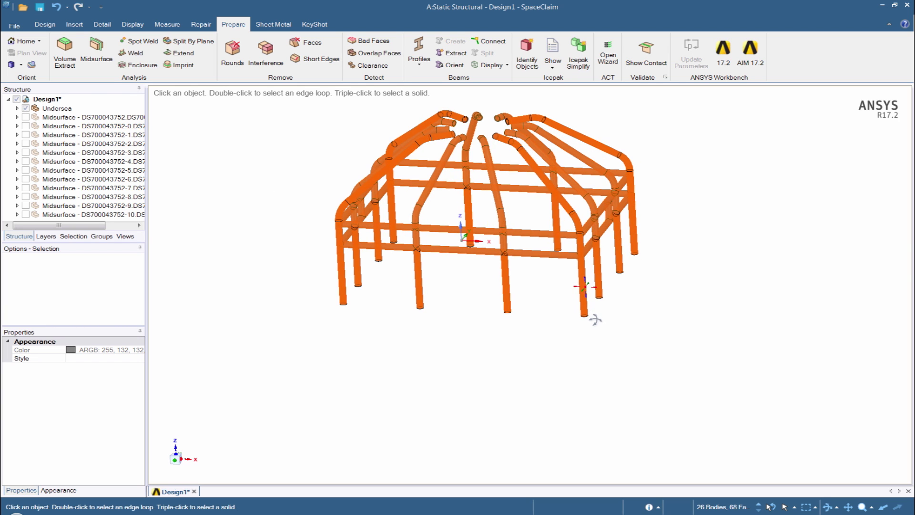
Step: Zoom and pan to inspect the vertical tubes and their junctions
scroll(544, 245, "up", 5)
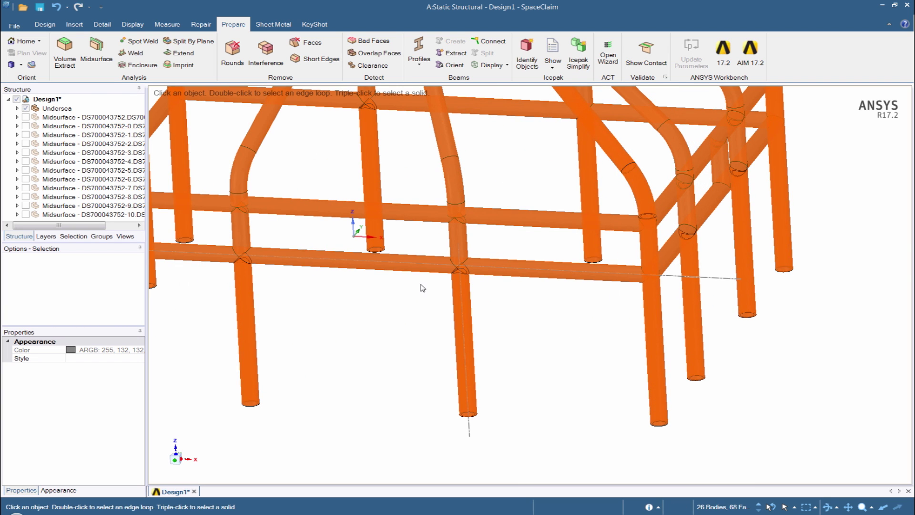
scroll(456, 268, "up", 2)
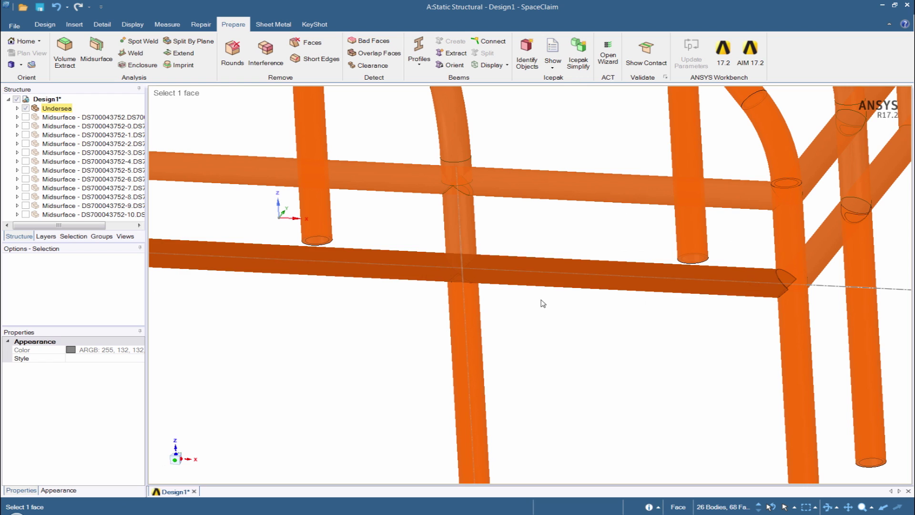
left_click(534, 316)
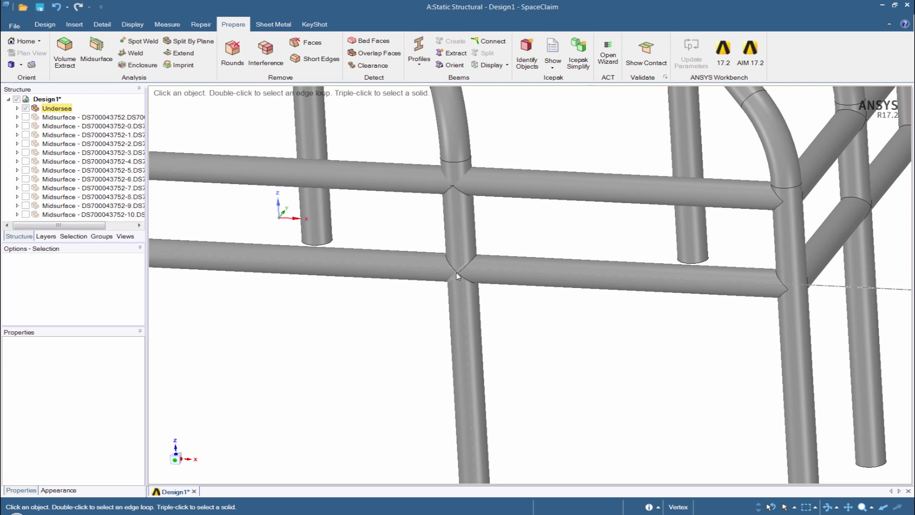
left_click(454, 268)
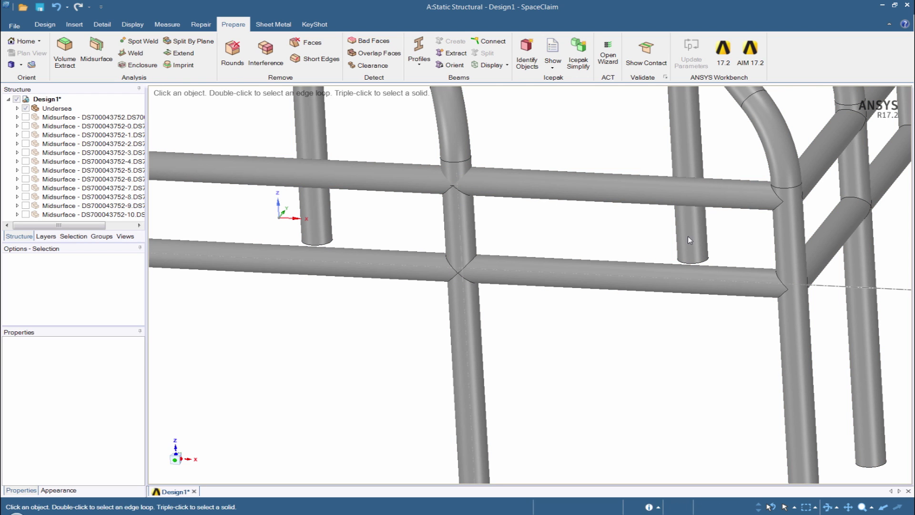
scroll(786, 294, "down", 5)
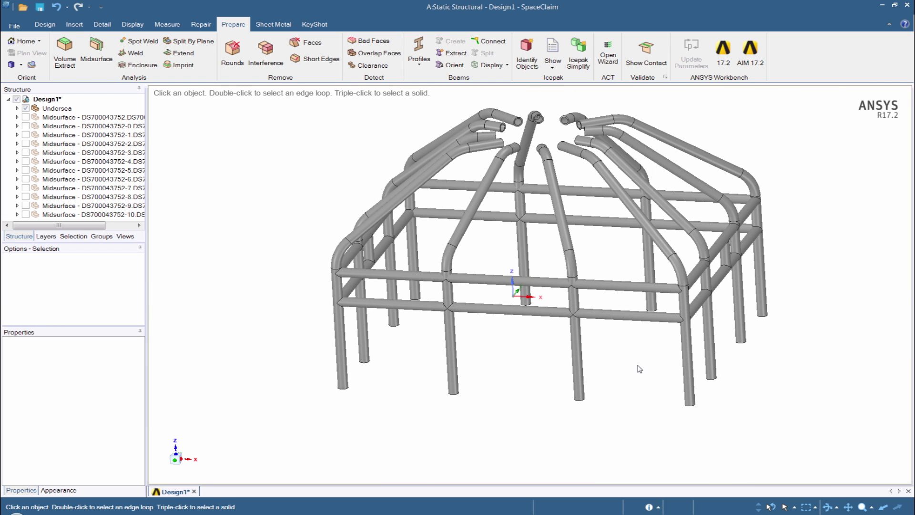
middle_click_drag(640, 369, 524, 372, "ctrl")
left_click(487, 365)
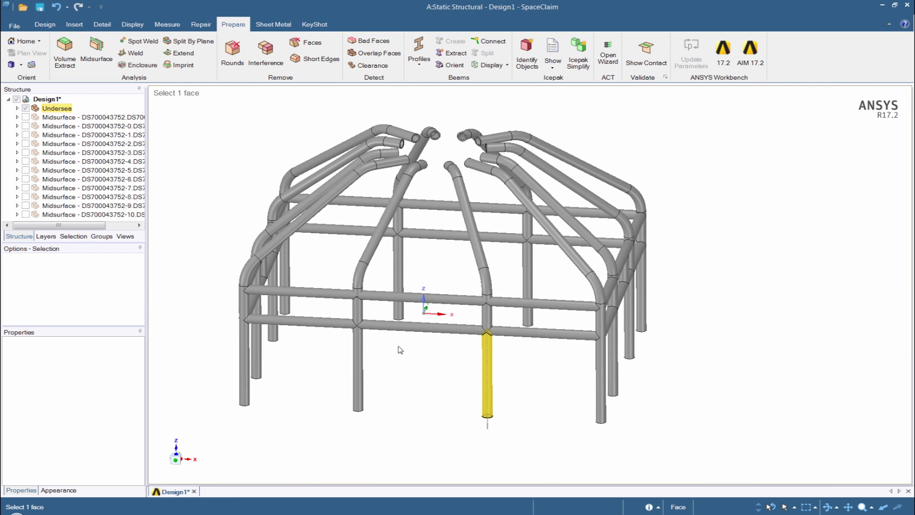
key("Escape")
scroll(428, 364, "down", 2)
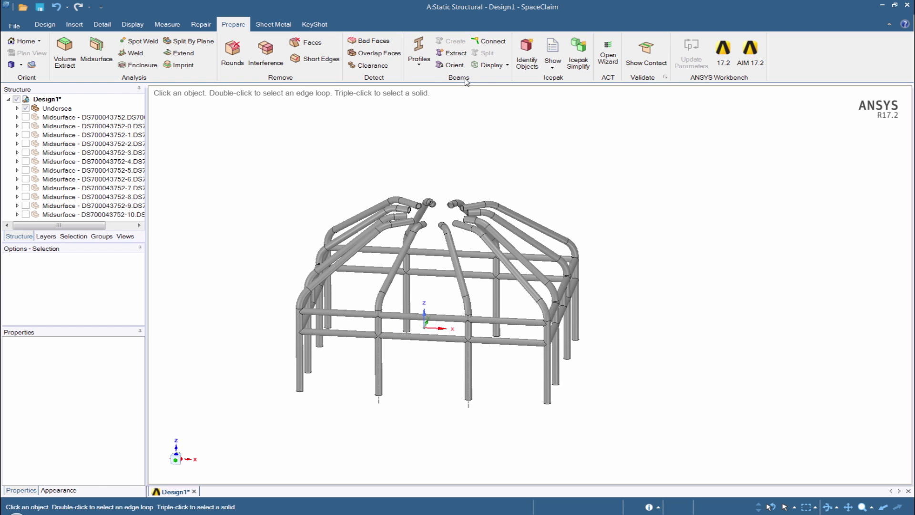
Step: Extract beam centrelines from the entire solid tube frame and orbit to check them
left_click(450, 53)
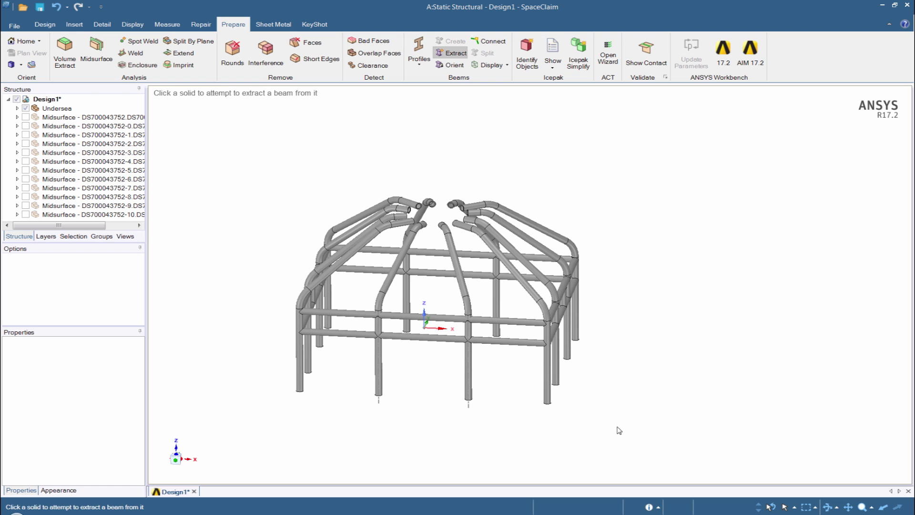
left_click_drag(628, 428, 272, 185)
left_click_drag(227, 167, 225, 167)
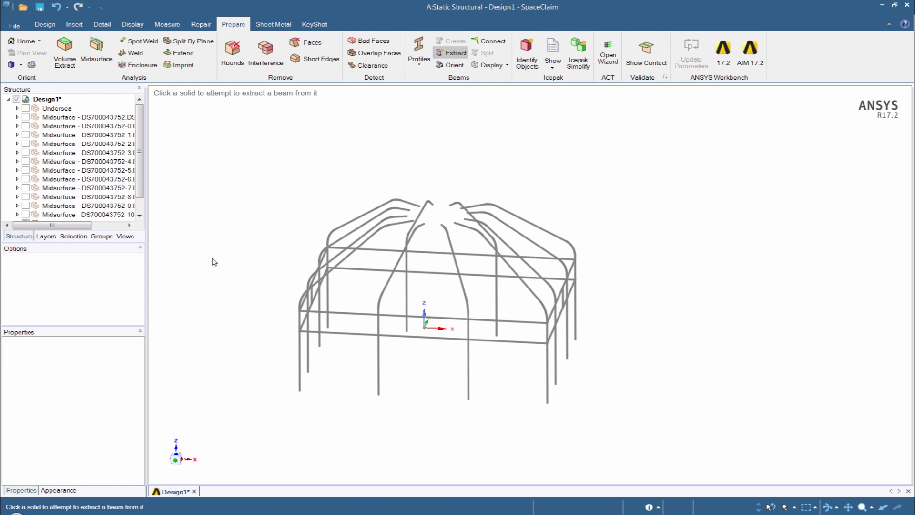
mouse_move(204, 243)
middle_mouse_down()
mouse_move(200, 204)
mouse_move(186, 210)
mouse_move(195, 228)
middle_mouse_up()
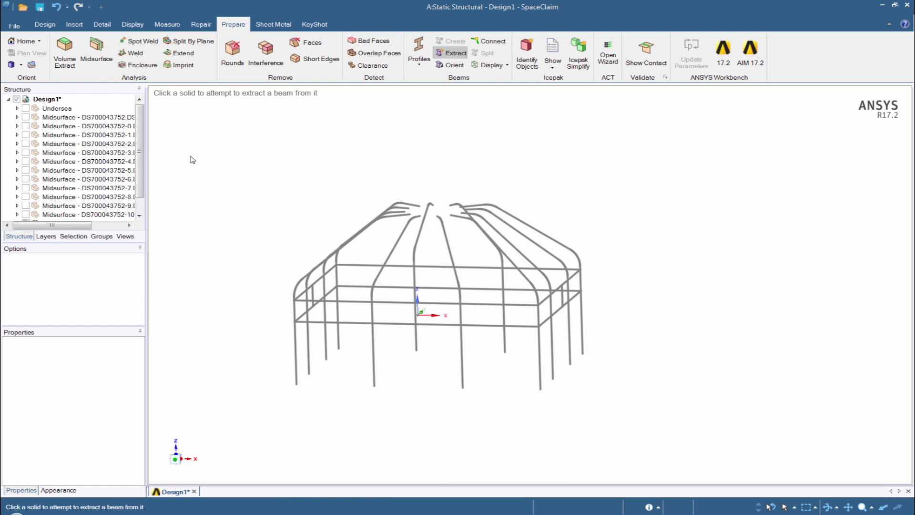
Step: Run Extend on the beam curves and complete it to close all 14 detected gaps
left_click(185, 54)
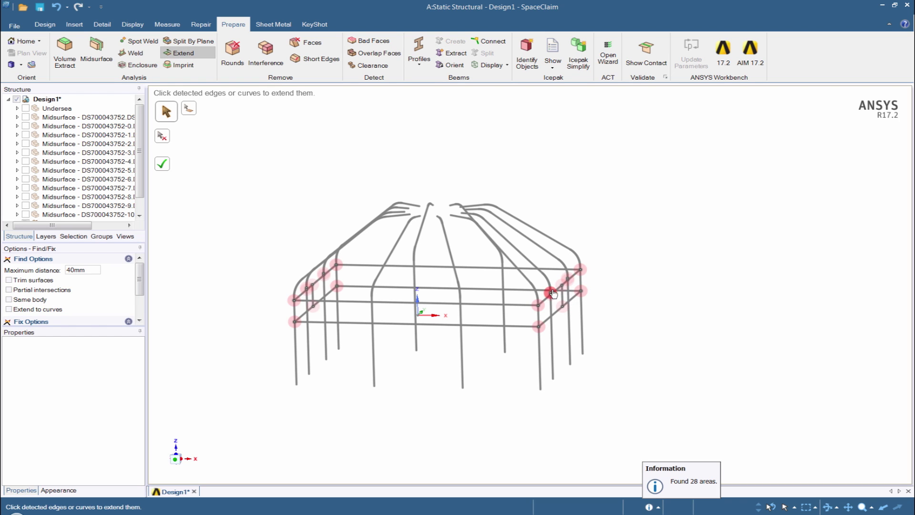
scroll(580, 271, "up", 5)
scroll(584, 274, "up", 3)
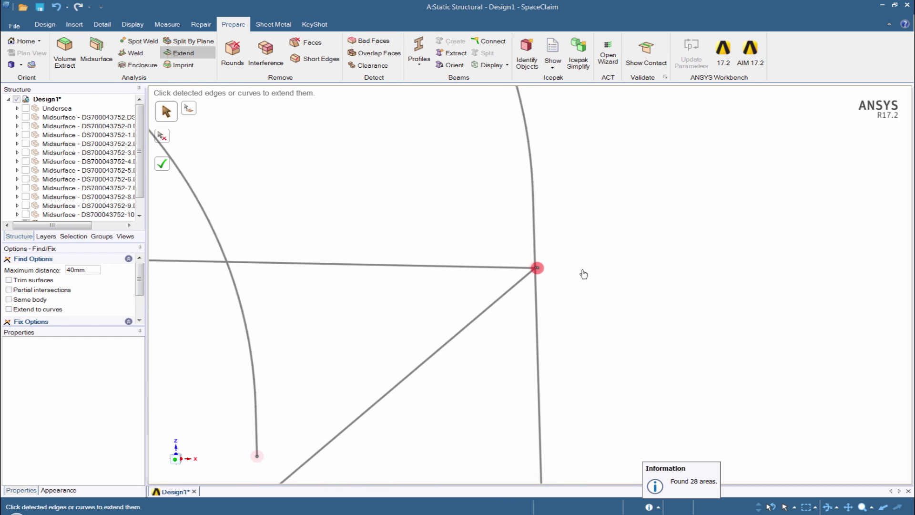
scroll(532, 262, "up", 4)
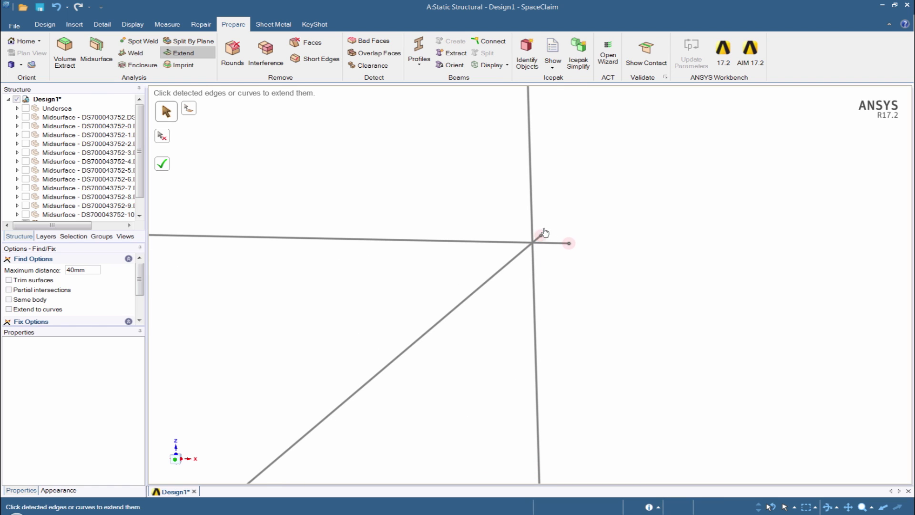
scroll(539, 248, "down", 3)
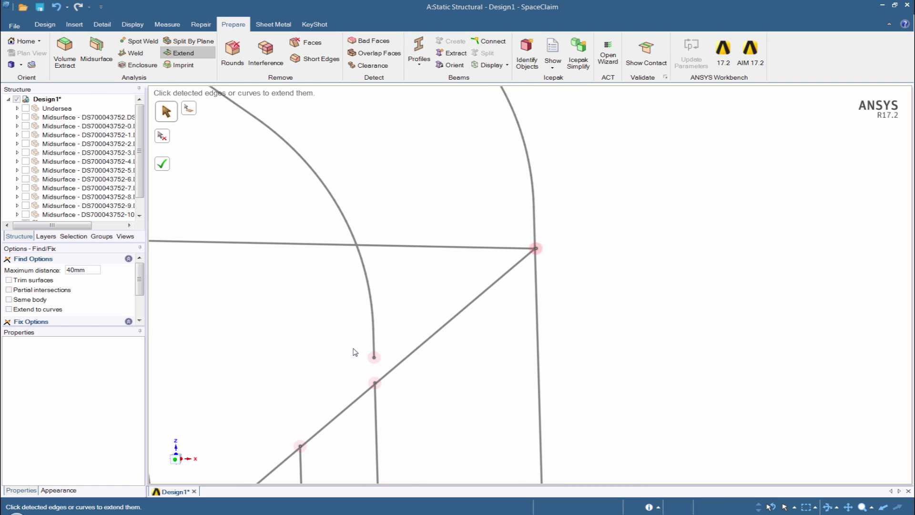
scroll(374, 367, "down", 6)
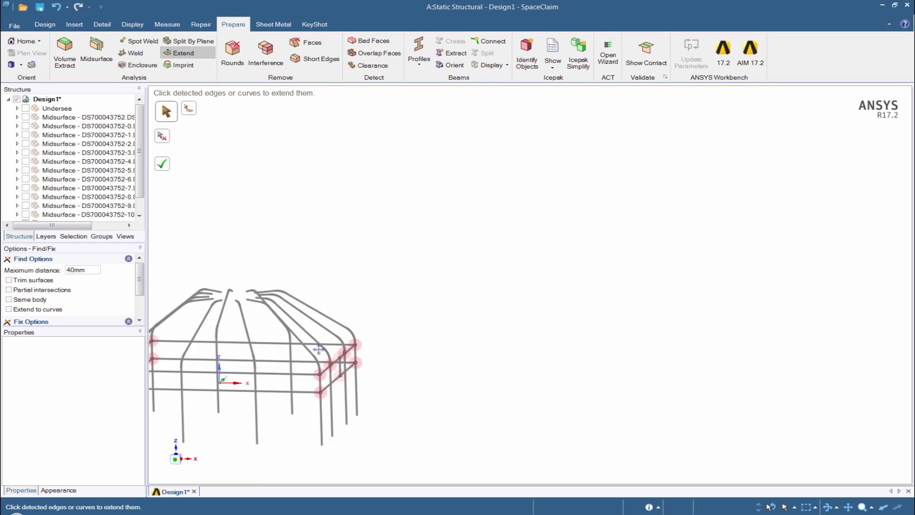
middle_click_drag(342, 330, 527, 330, "shift")
left_click(162, 164)
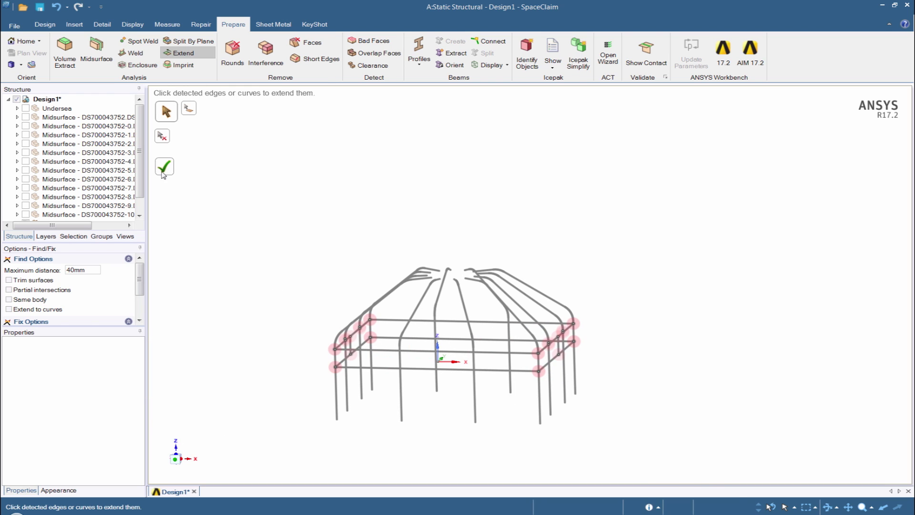
left_click(162, 163)
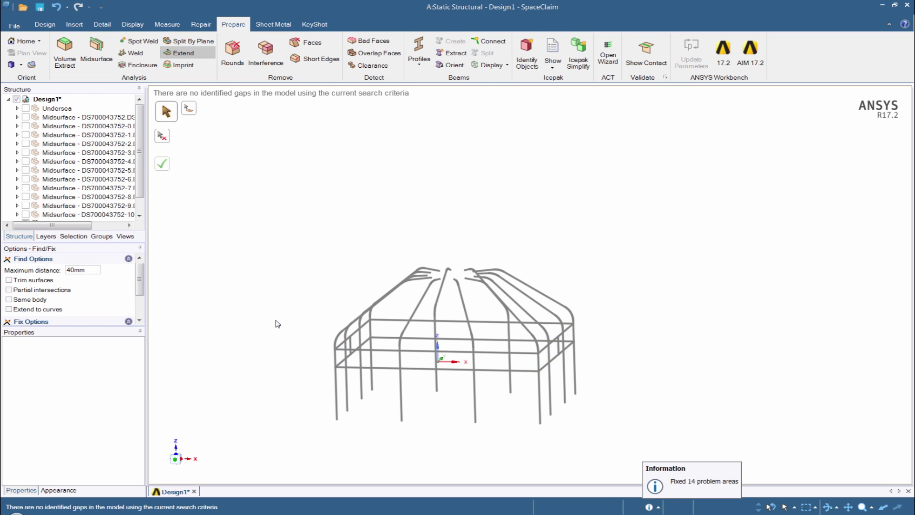
middle_click_drag(444, 384, 414, 383)
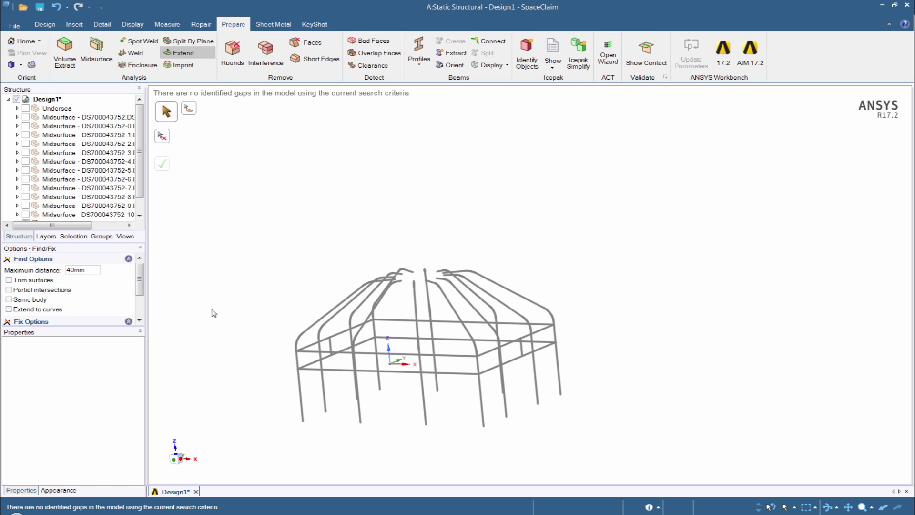
Step: Show all hidden bodies, including the base plates, with the Undersea solid unchecked in the Structure tree
right_click(201, 239)
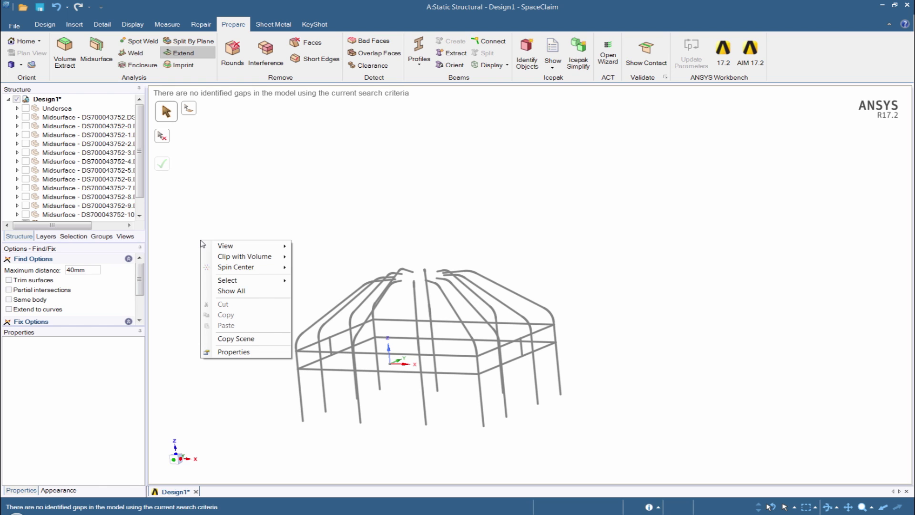
left_click(216, 292)
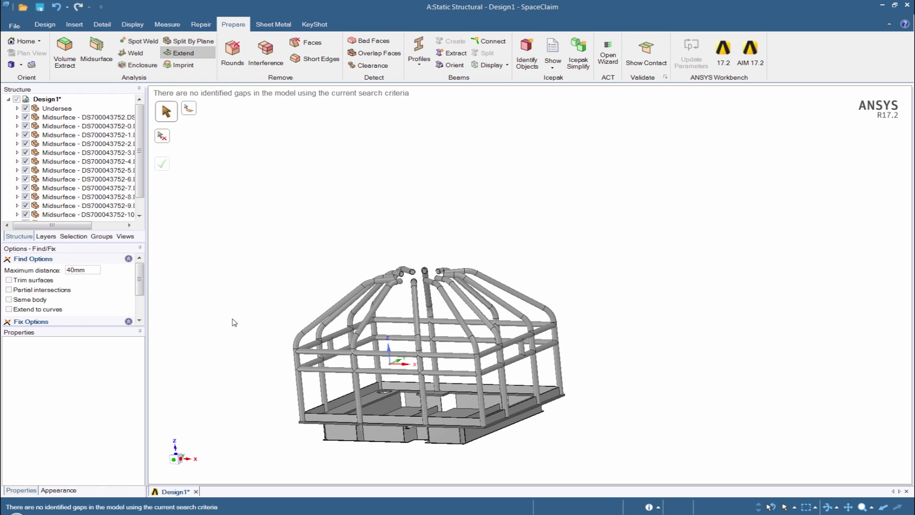
left_click(25, 109)
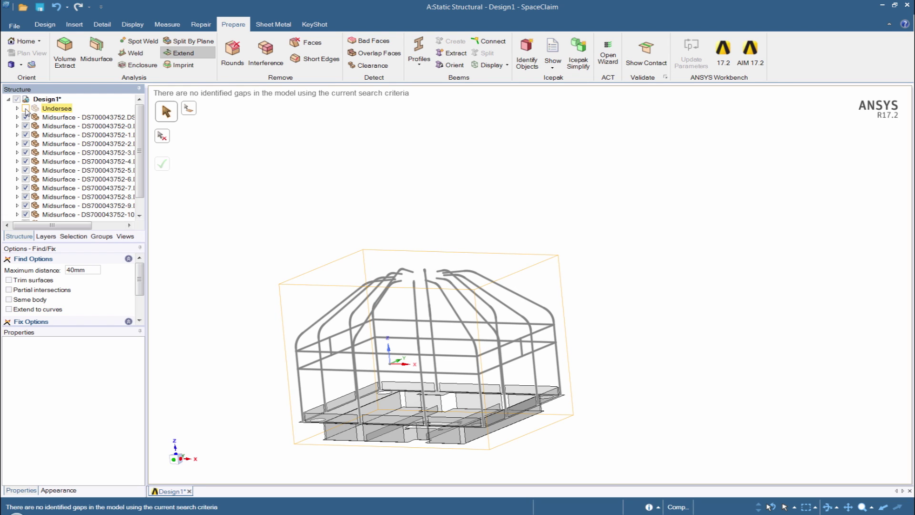
middle_click_drag(279, 349, 373, 317, "shift")
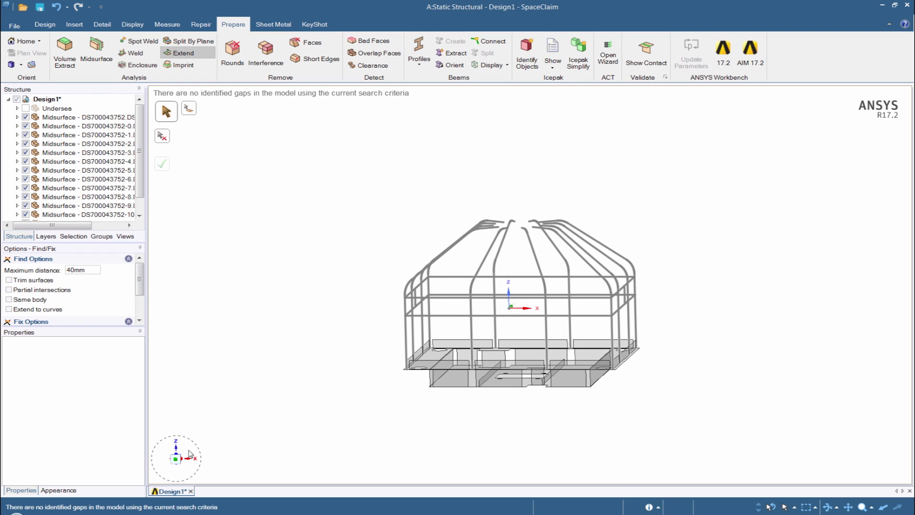
left_click(175, 459)
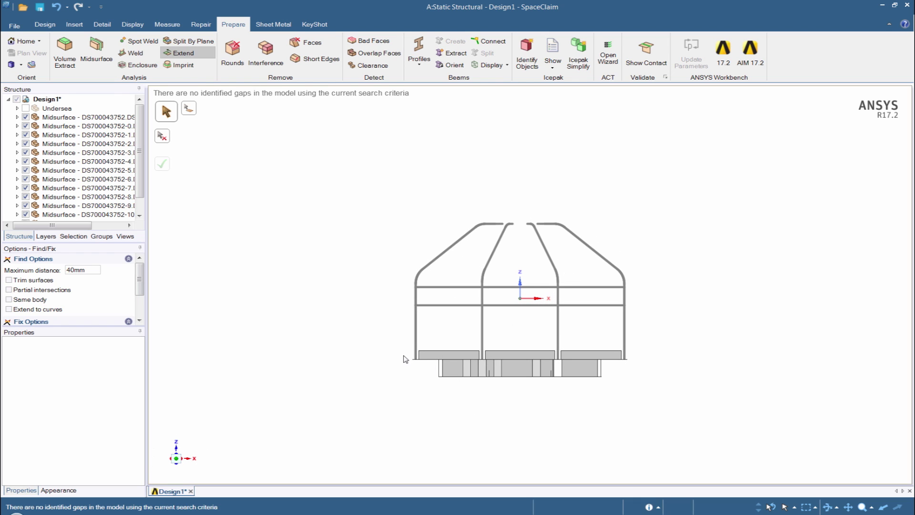
right_click_drag(405, 358, 427, 365)
scroll(442, 368, "up", 5)
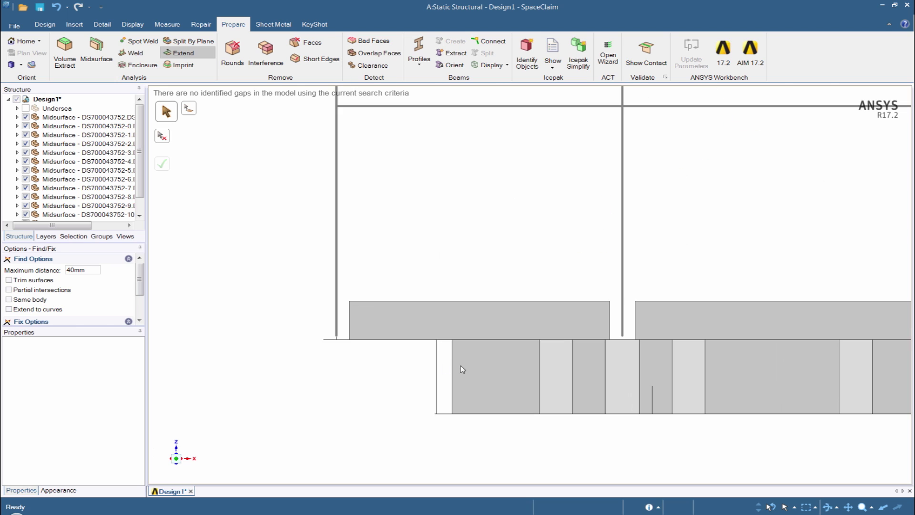
scroll(376, 336, "up", 3)
middle_click_drag(306, 337, 291, 328)
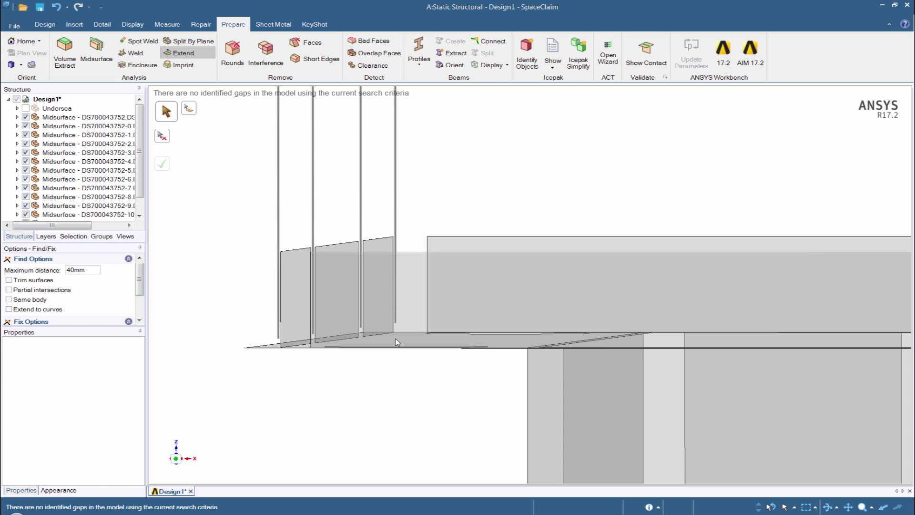
Step: Rerun Extend and complete it so the vertical beam bottoms reach the base plates, fixing 12 gaps
left_click(185, 53)
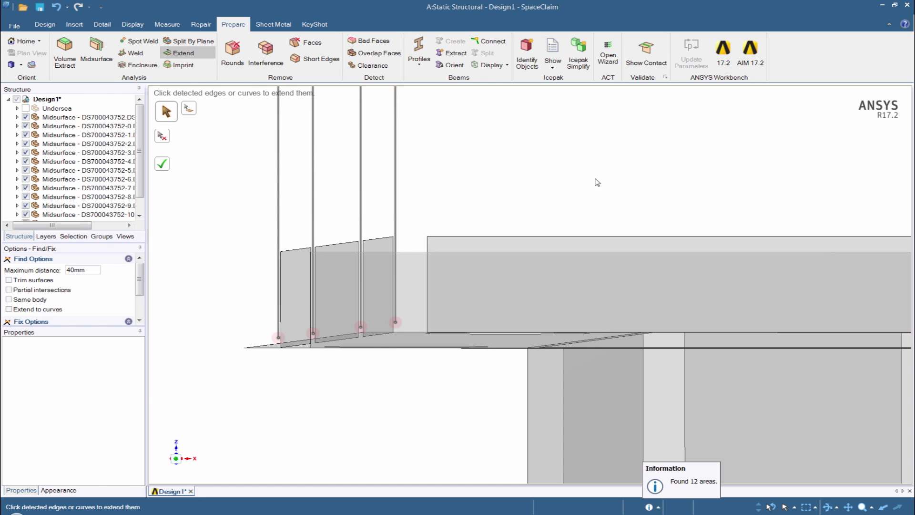
scroll(450, 204, "down", 5)
scroll(536, 250, "down", 5)
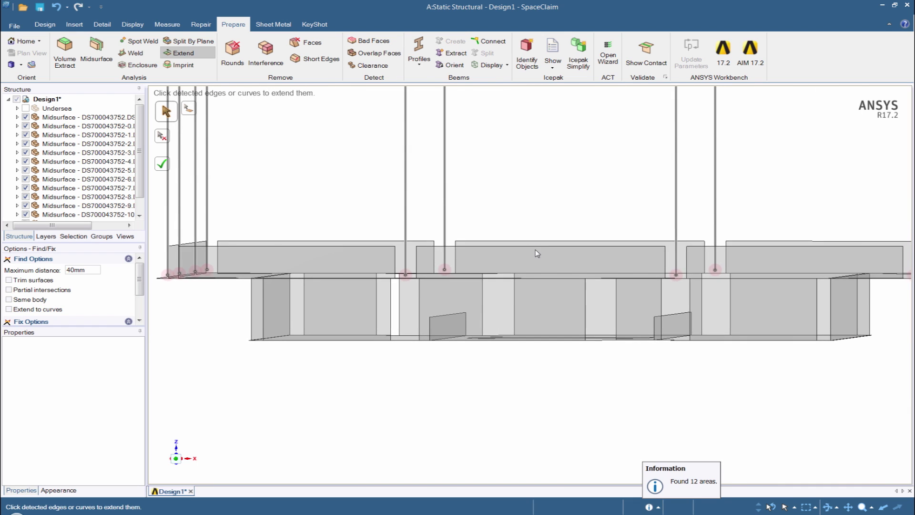
middle_click_drag(864, 271, 781, 274)
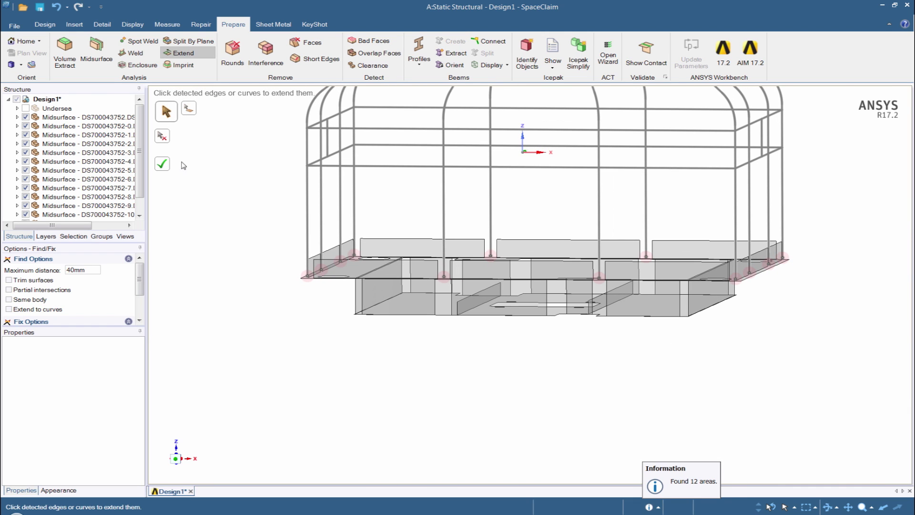
left_click(162, 164)
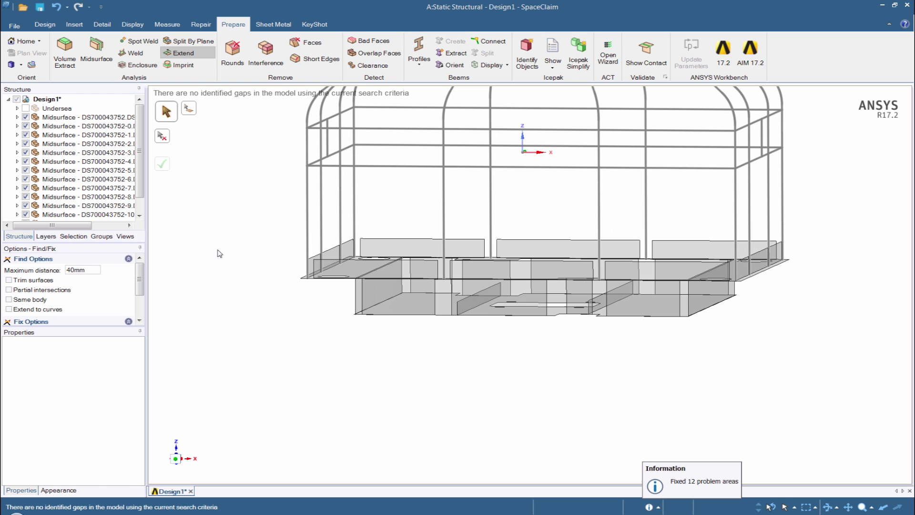
mouse_move(258, 320)
middle_mouse_down()
mouse_move(286, 317)
mouse_move(400, 353)
middle_mouse_up()
middle_click_drag(403, 319, 404, 316)
scroll(477, 270, "up", 5)
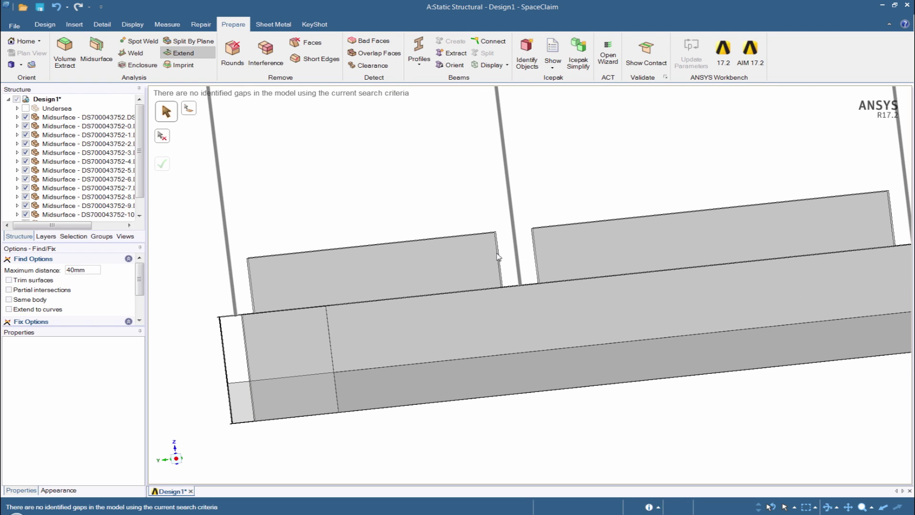
scroll(508, 198, "down", 5)
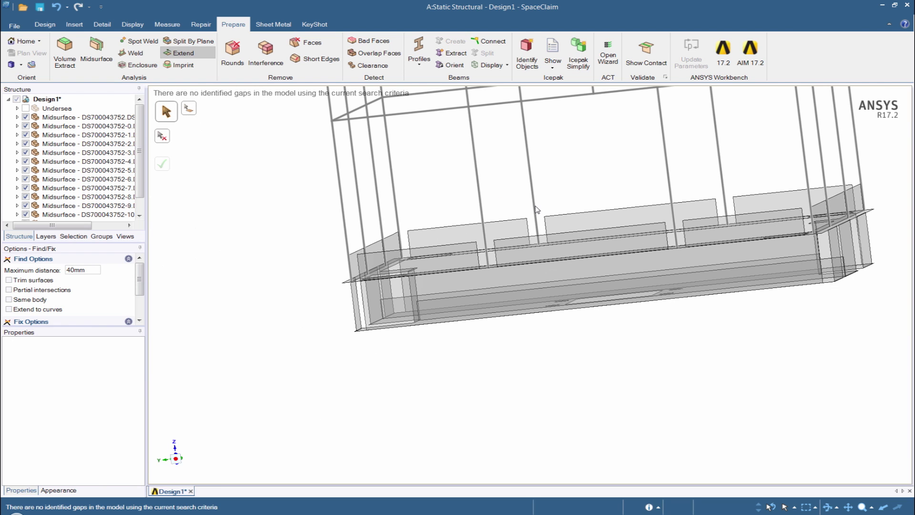
middle_click_drag(536, 209, 502, 233)
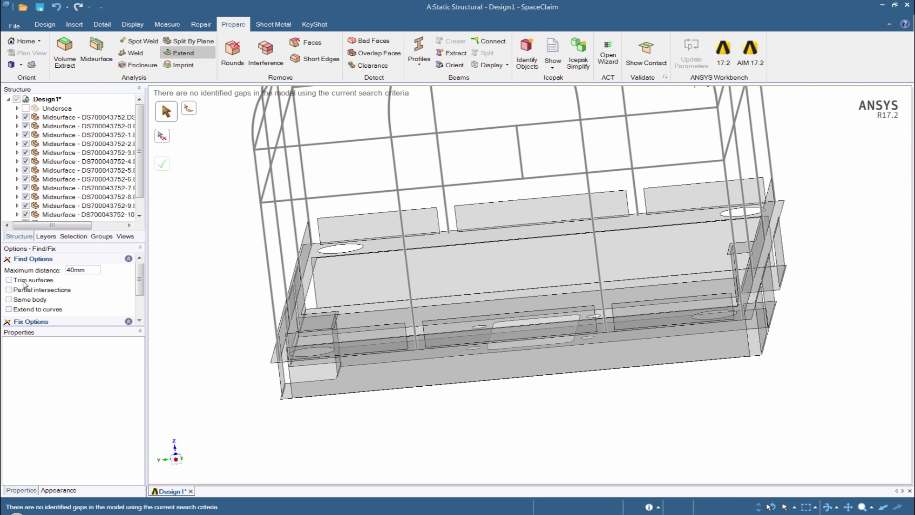
Step: Enable Extend to curves at an 80mm maximum distance and fix the 24 plate-edge gaps found
left_click(9, 310)
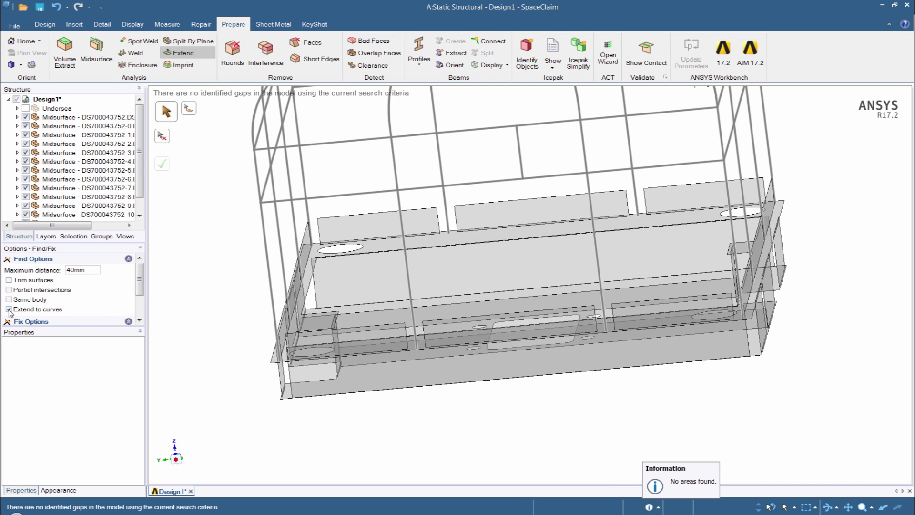
left_click(90, 269)
type("80")
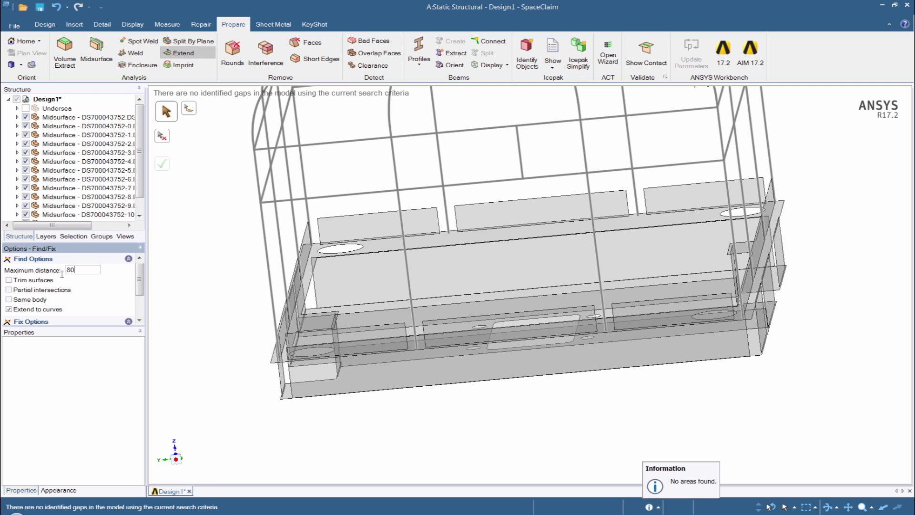
key("Return")
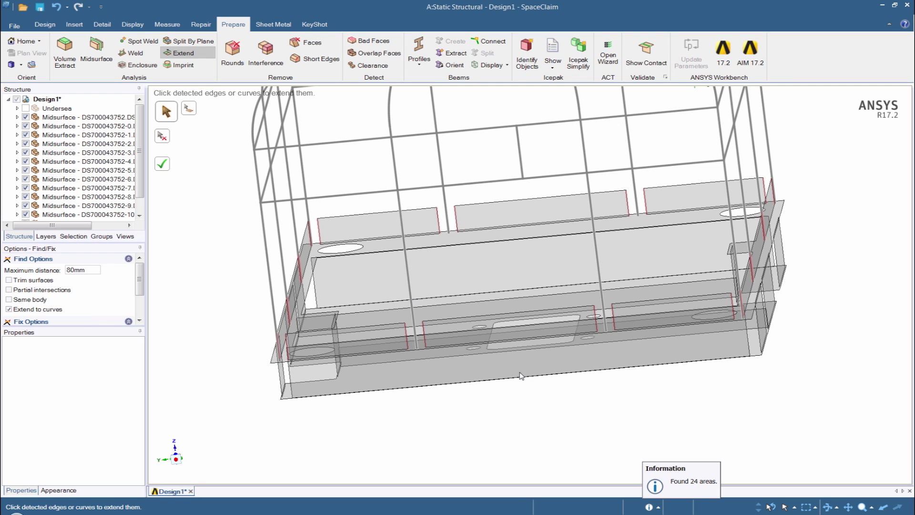
middle_click_drag(521, 376, 397, 348)
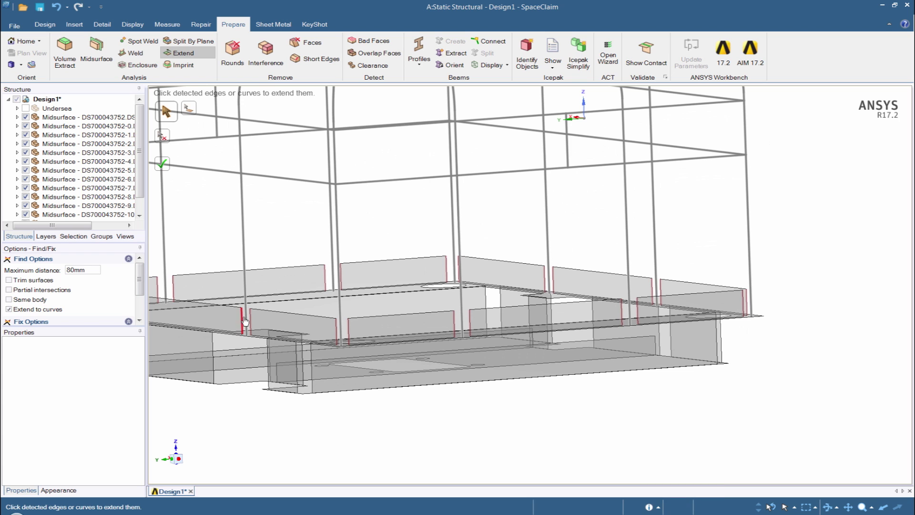
left_click(162, 163)
mouse_move(560, 386)
middle_mouse_down()
mouse_move(483, 346)
mouse_move(402, 370)
mouse_move(408, 374)
mouse_move(414, 359)
middle_mouse_up()
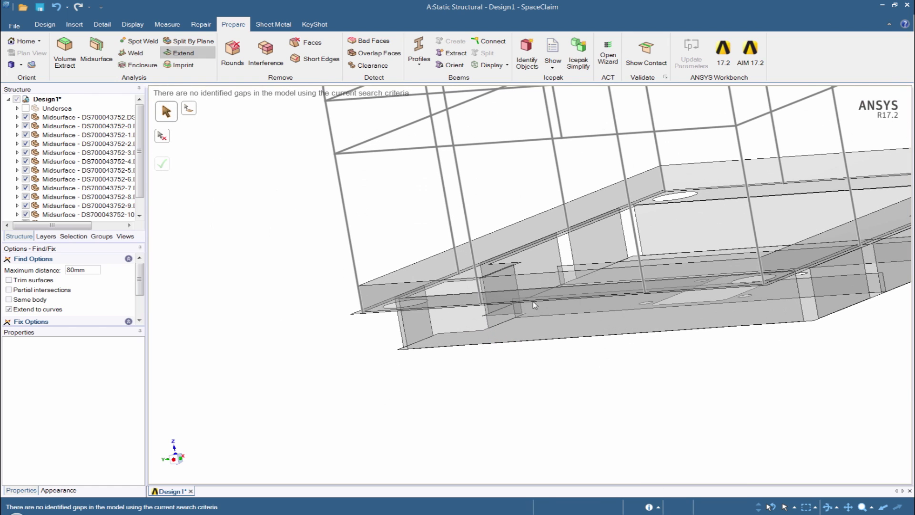
mouse_move(532, 312)
middle_mouse_down()
mouse_move(476, 316)
mouse_move(487, 318)
middle_mouse_up()
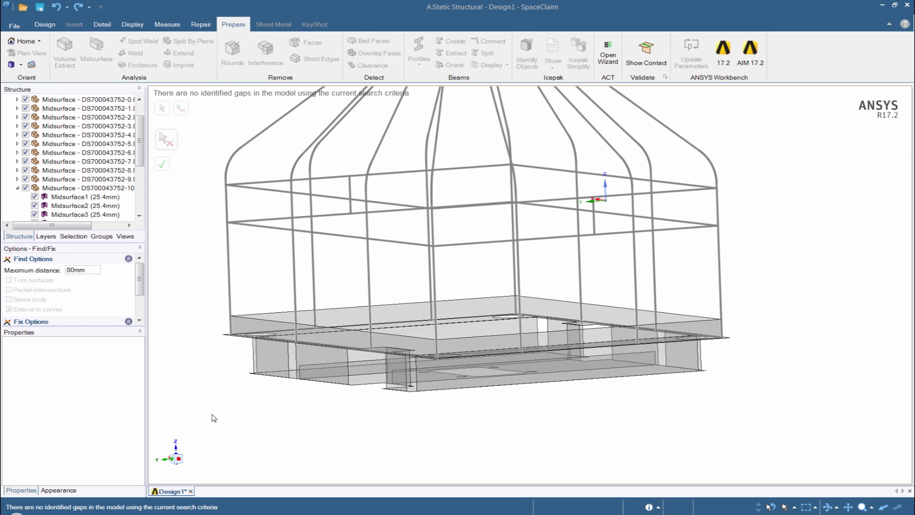
Step: Orbit and zoom around the frame to inspect the box corners and confirm no gaps remain
middle_click_drag(402, 417, 358, 437)
scroll(751, 332, "up", 6)
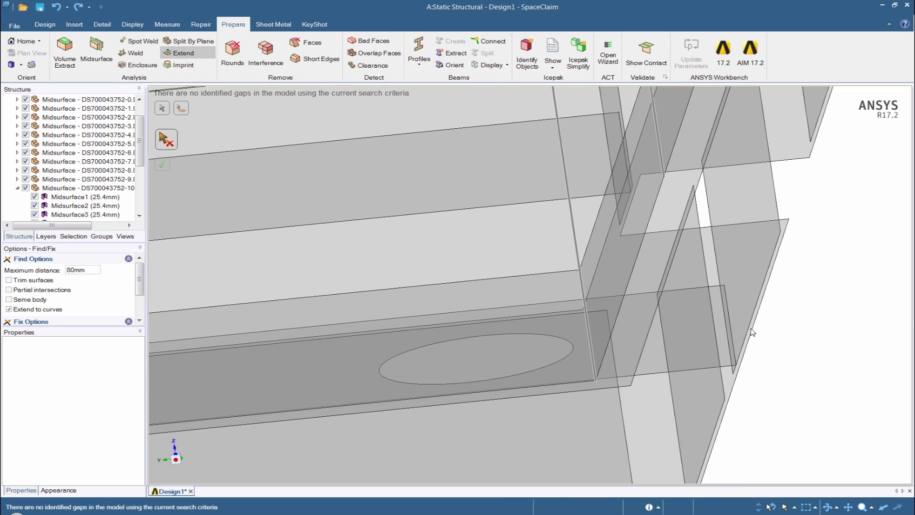
middle_click_drag(747, 348, 594, 327)
scroll(605, 324, "down", 6)
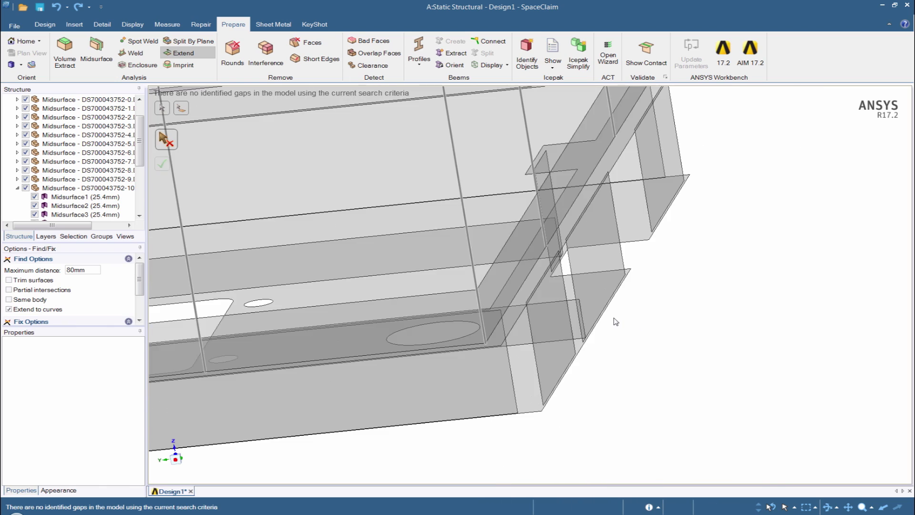
mouse_move(410, 381)
middle_mouse_down()
mouse_move(350, 370)
mouse_move(309, 398)
mouse_move(379, 396)
middle_mouse_up()
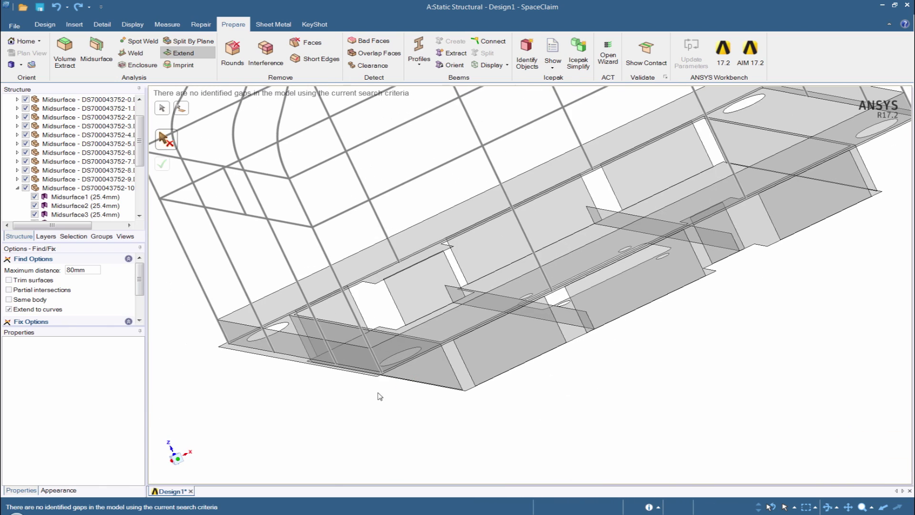
scroll(379, 388, "up", 8)
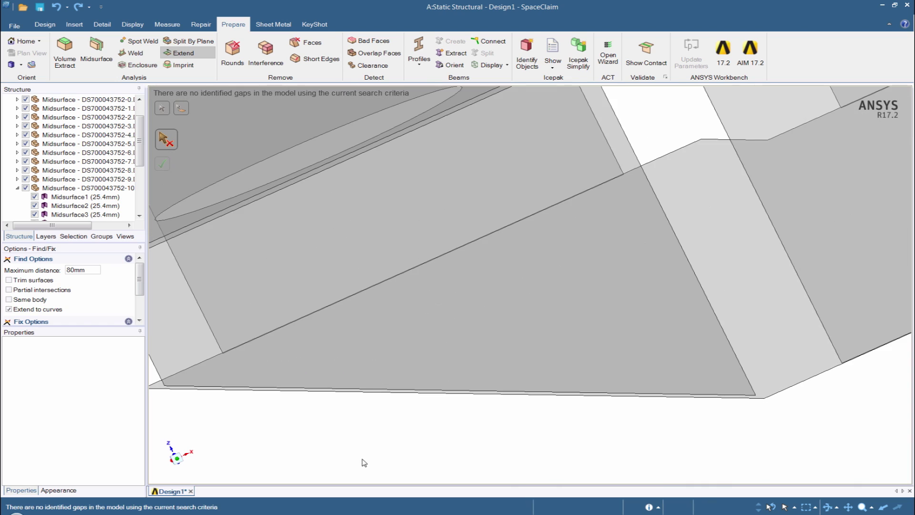
scroll(386, 392, "down", 8)
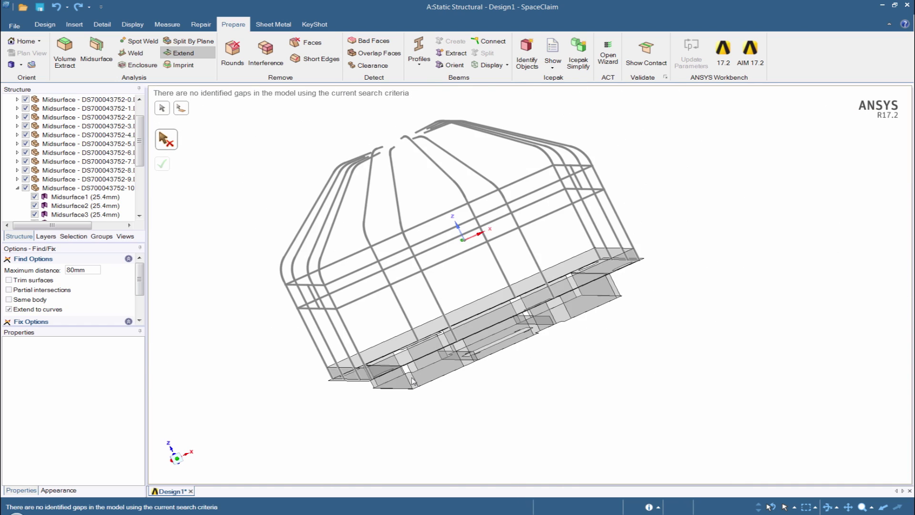
middle_click_drag(386, 392, 578, 401)
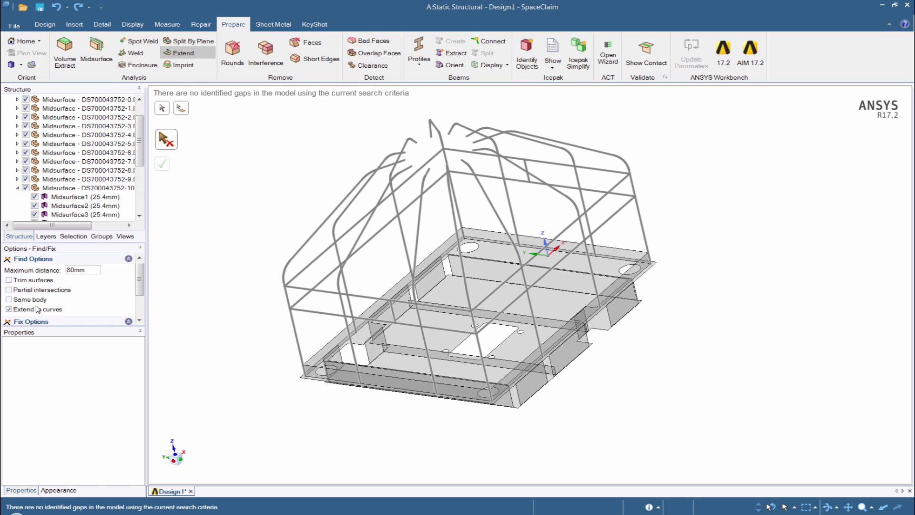
Step: Set Extend to Trim surfaces, without Extend to curves, at a 50mm maximum distance
left_click(9, 310)
left_click(9, 280)
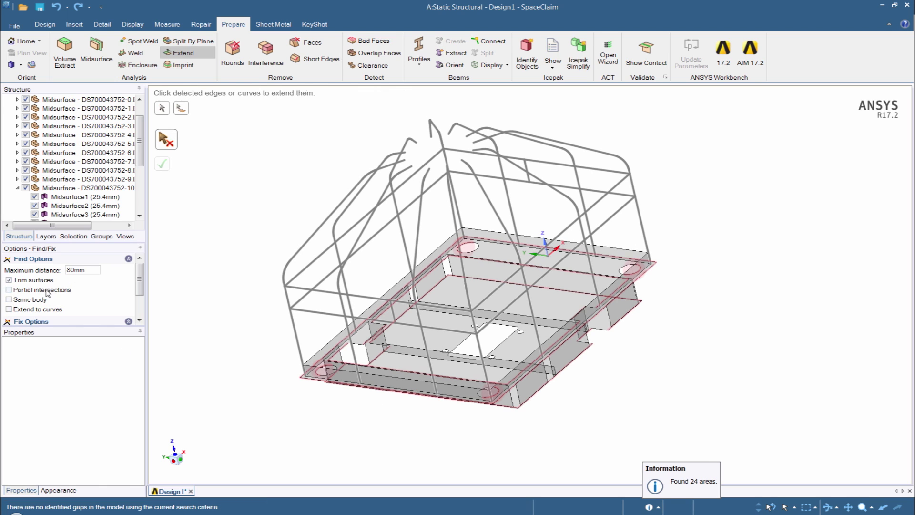
left_click(93, 270)
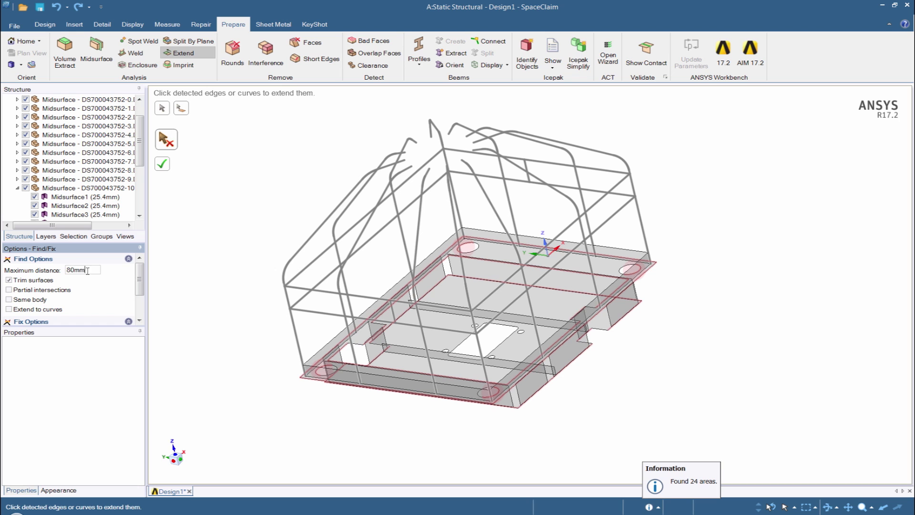
double_click(88, 270)
type("50")
key("Return")
Step: Complete the Extend to lengthen the 14 detected short midsurface edges
middle_click_drag(424, 257, 483, 274)
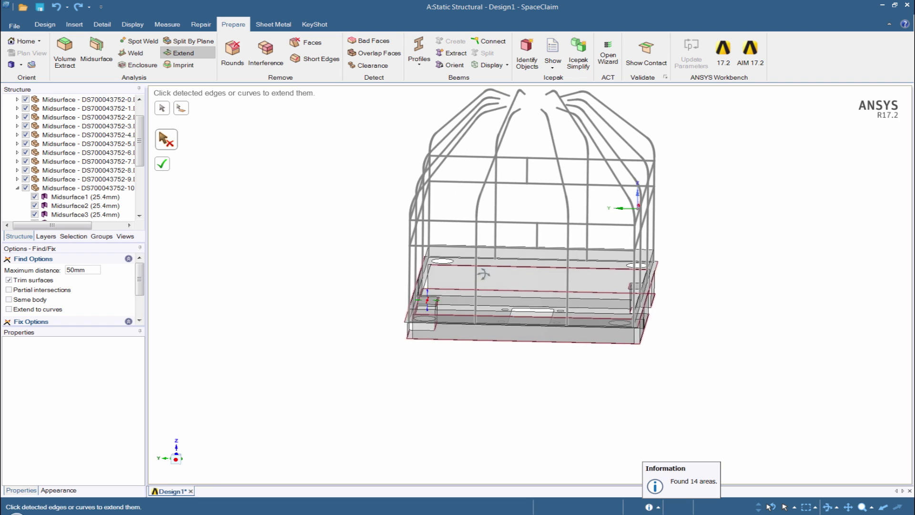
scroll(427, 295, "up", 6)
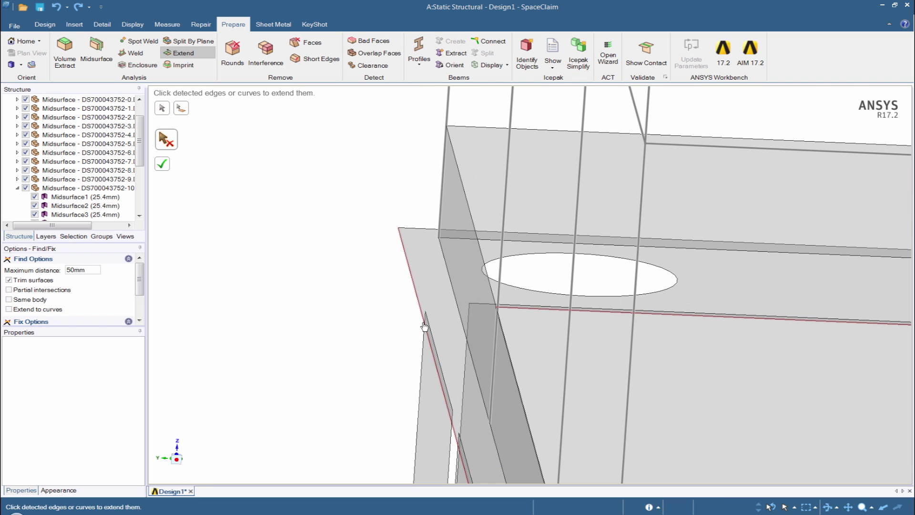
scroll(407, 326, "down", 3)
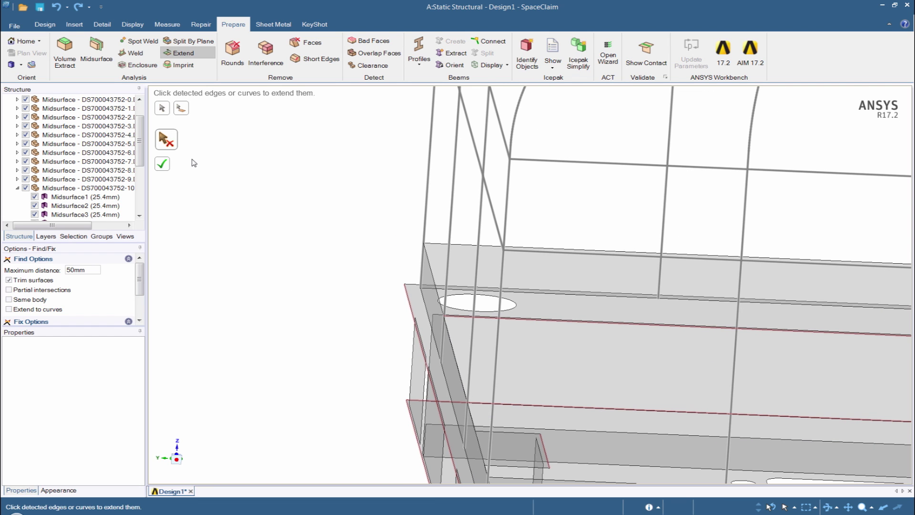
left_click(162, 163)
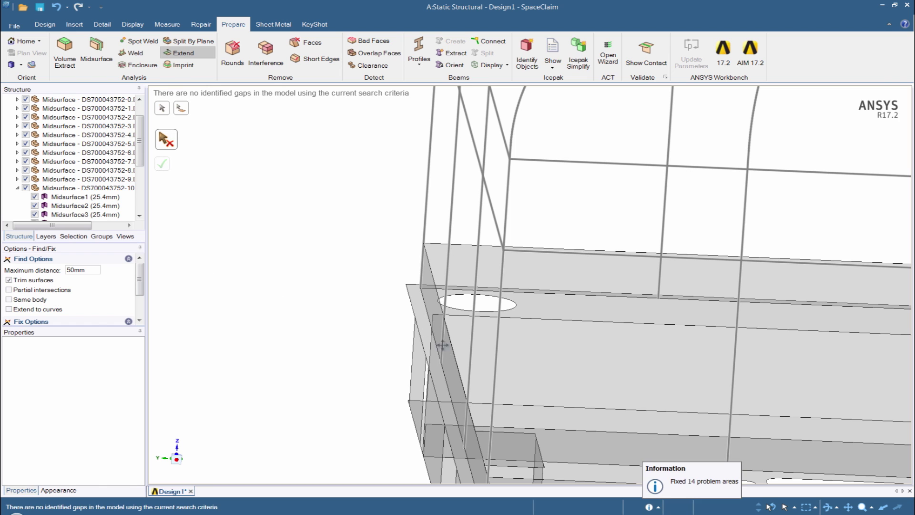
scroll(442, 344, "down", 6)
middle_click_drag(507, 299, 503, 318)
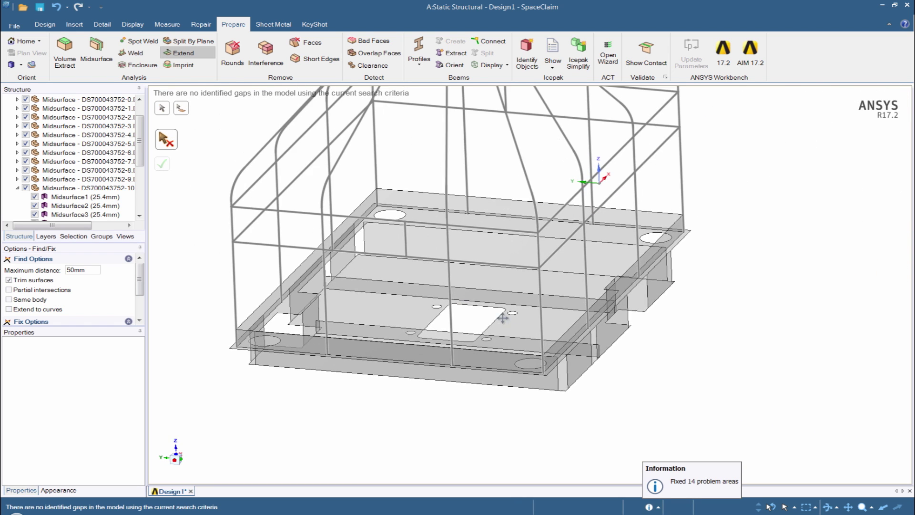
scroll(502, 318, "down", 3)
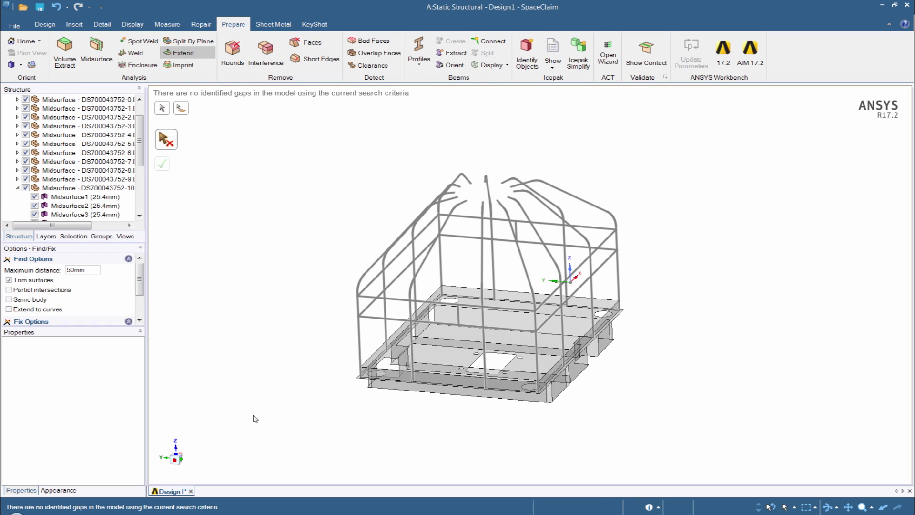
Step: Select every body and beam and move them into a new component named Component1
key("Escape")
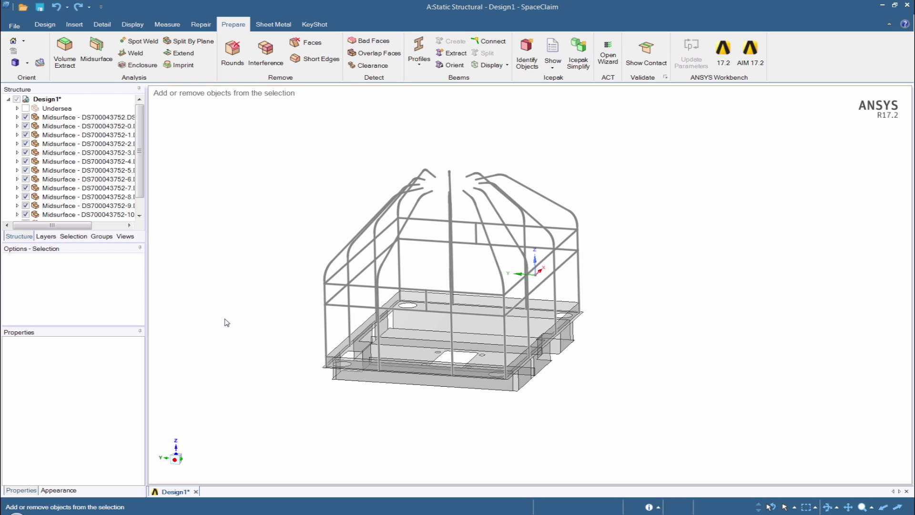
key("ctrl+a")
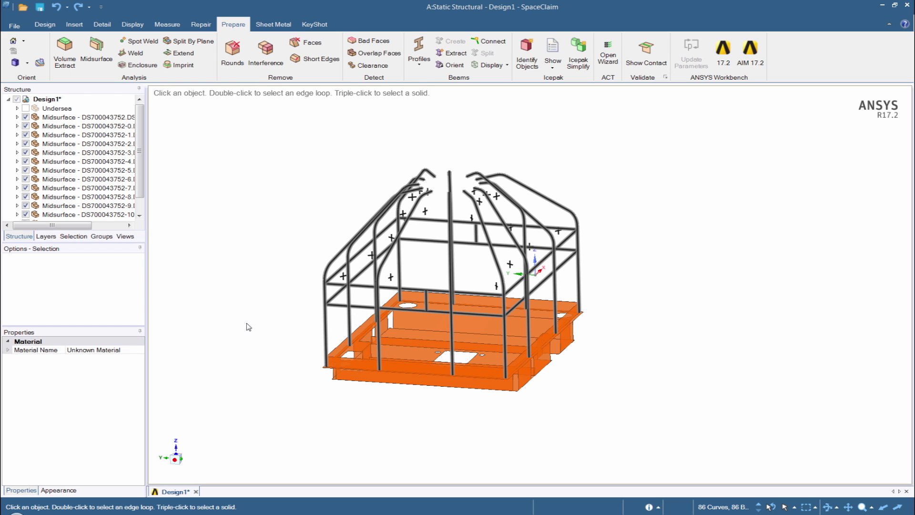
right_click(225, 299)
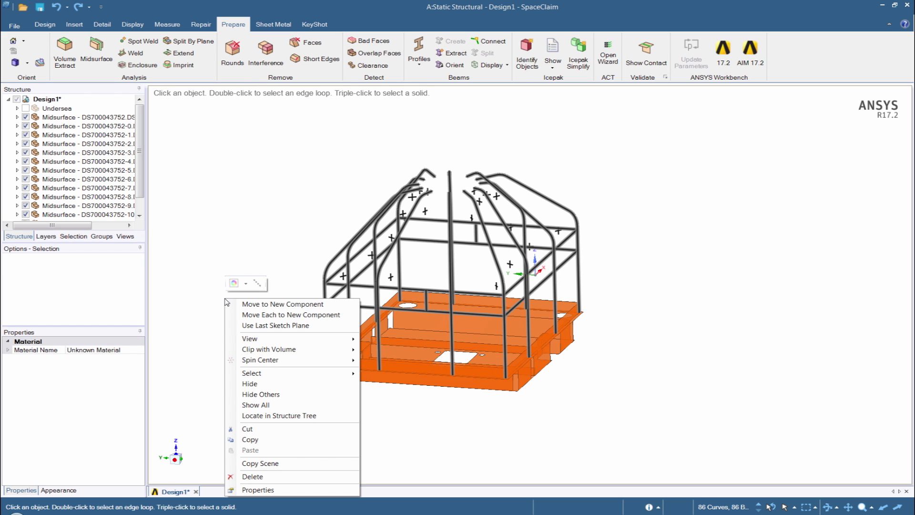
left_click(277, 308)
key("Return")
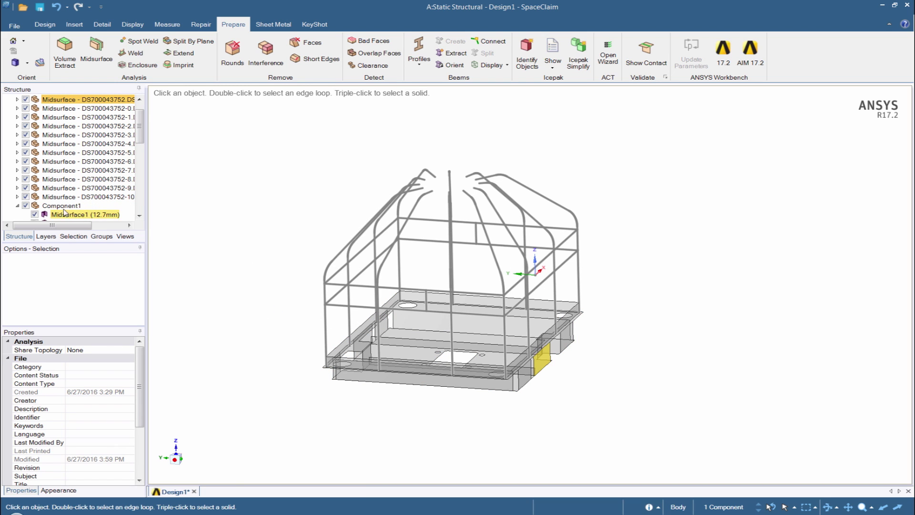
Step: Delete the empty components under the Design1 root
scroll(47, 106, "up", 2)
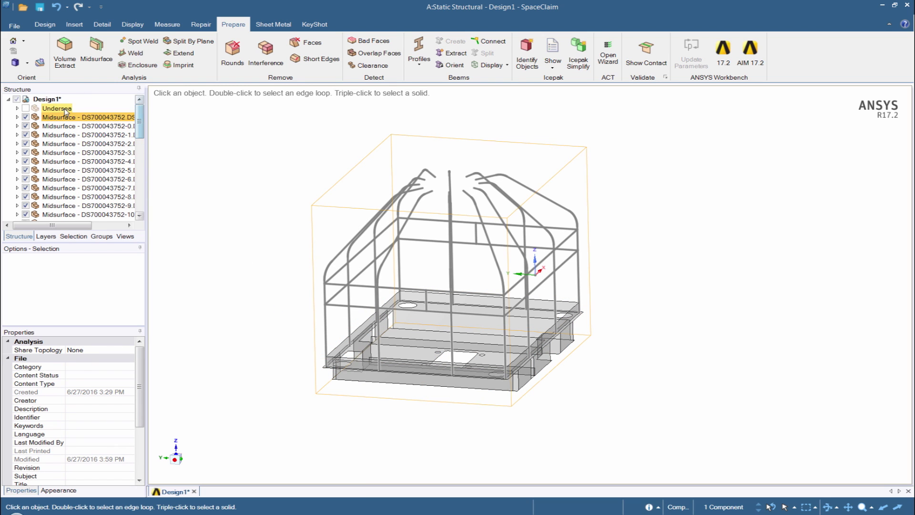
left_click(47, 100)
right_click(46, 101)
left_click(52, 187)
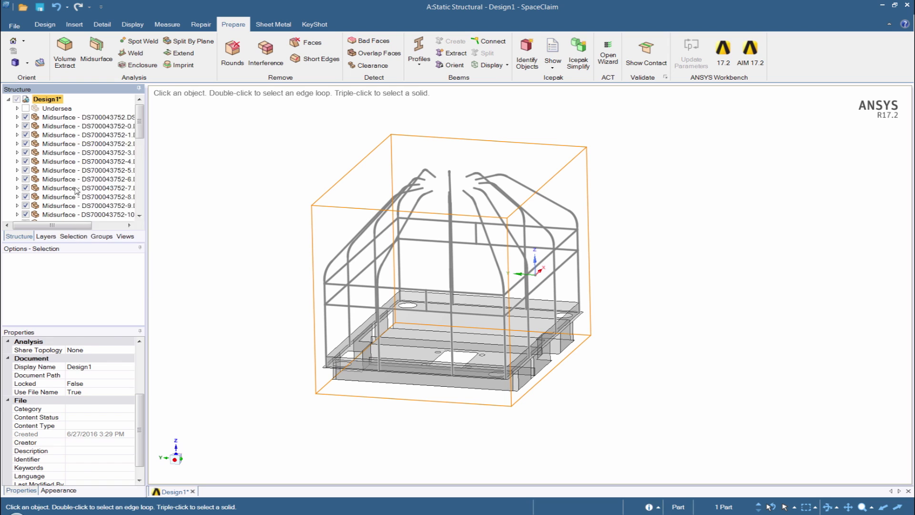
Step: Toggle Undersea and Component1 visibility to compare them, leaving Undersea hidden
left_click(17, 117)
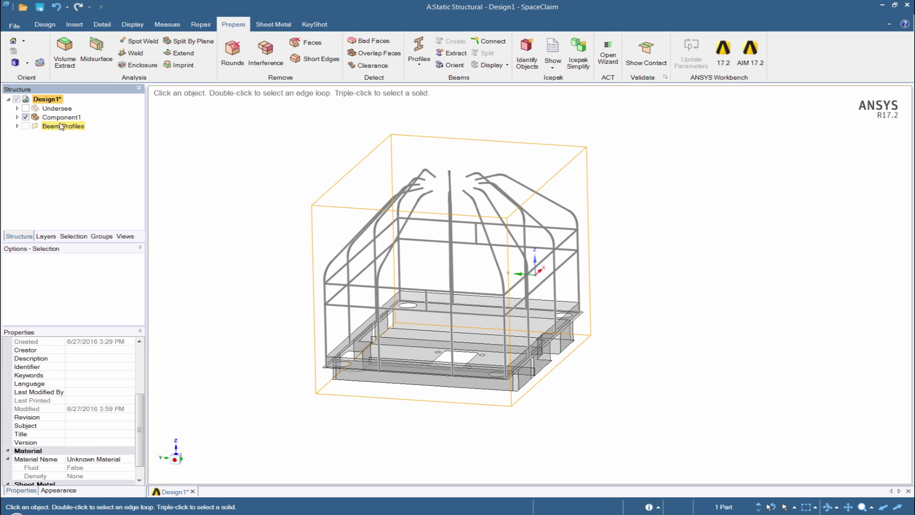
left_click(26, 109)
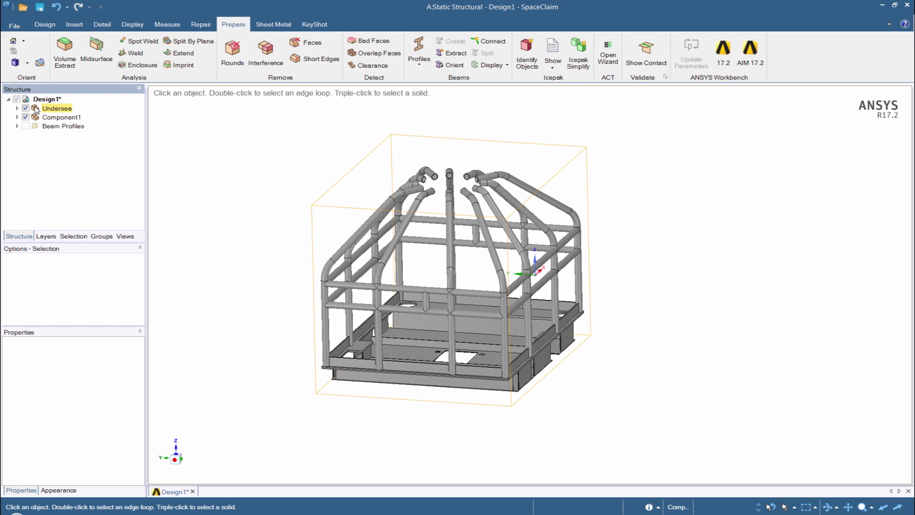
left_click(25, 109)
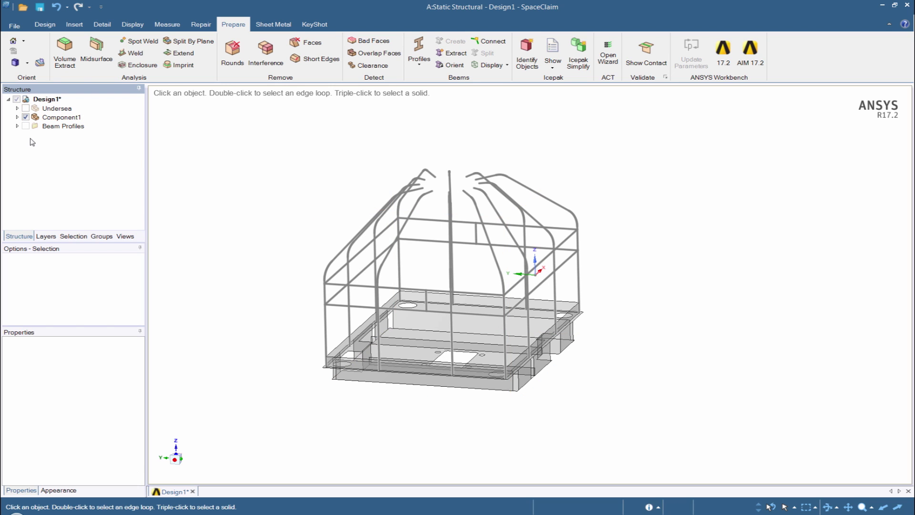
left_click(26, 117)
left_click(26, 117)
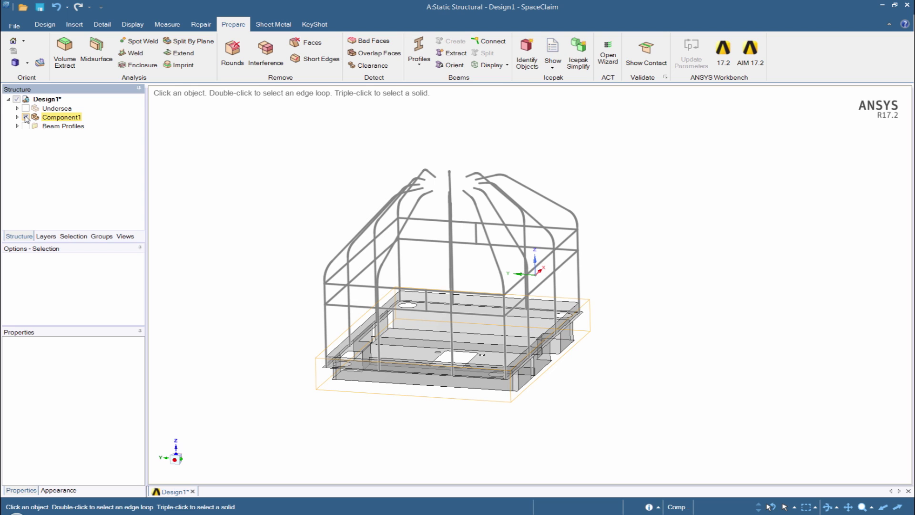
Step: Set Component1's Share Topology property to Share
left_click(49, 118)
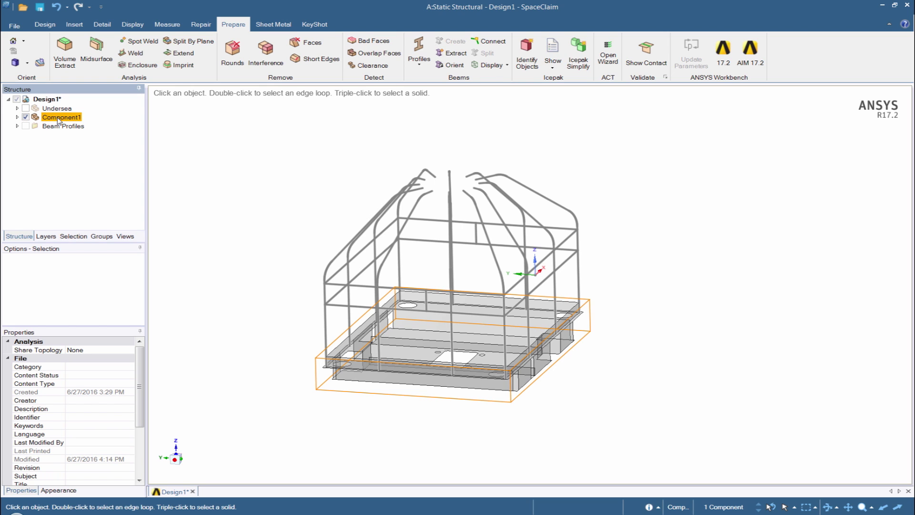
left_click(96, 351)
left_click(129, 350)
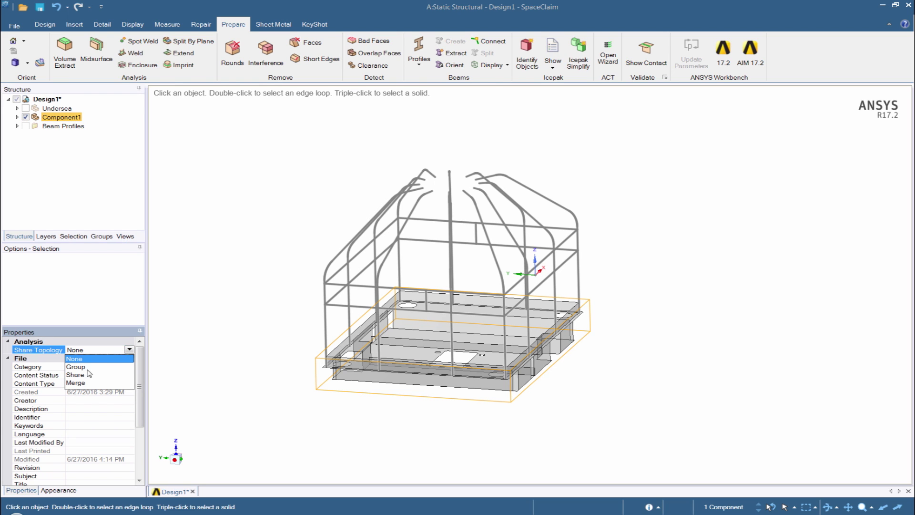
left_click(75, 375)
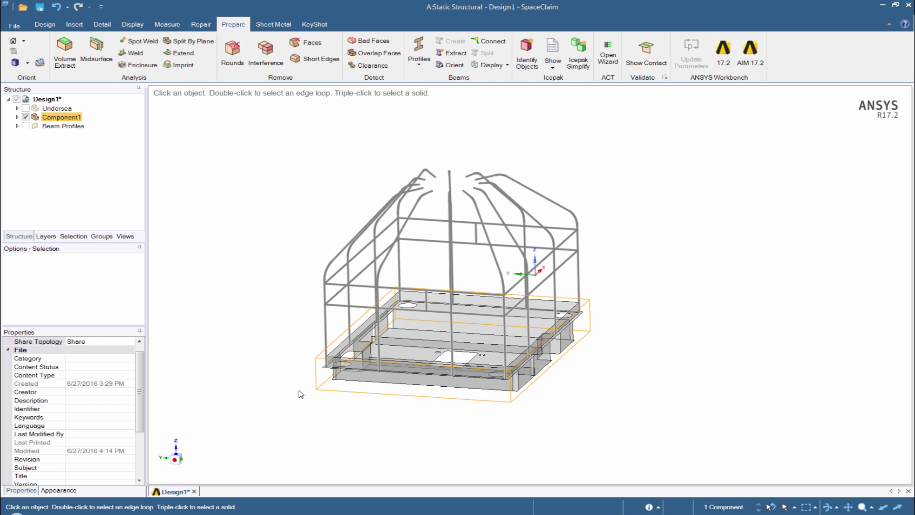
Step: Expand Geometry in the Outline and review Component1's details and its plate and beam bodies
left_click(200, 396)
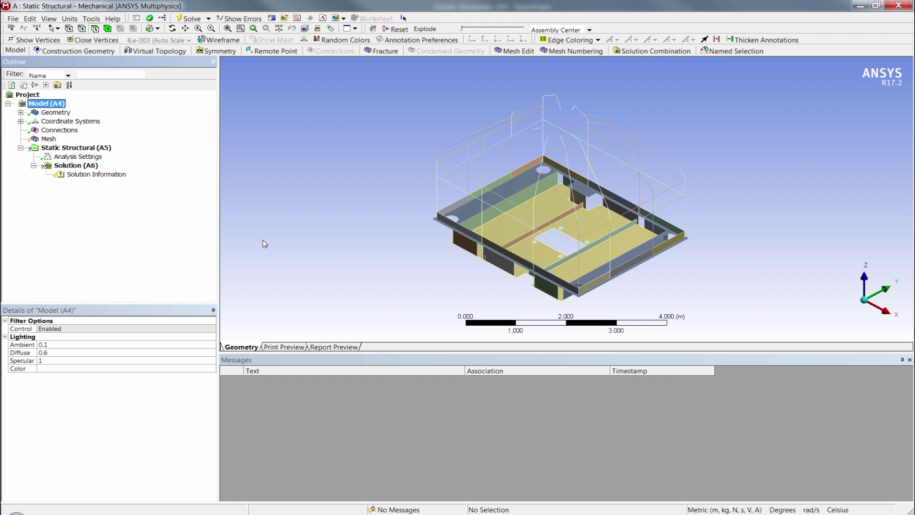
left_click(20, 112)
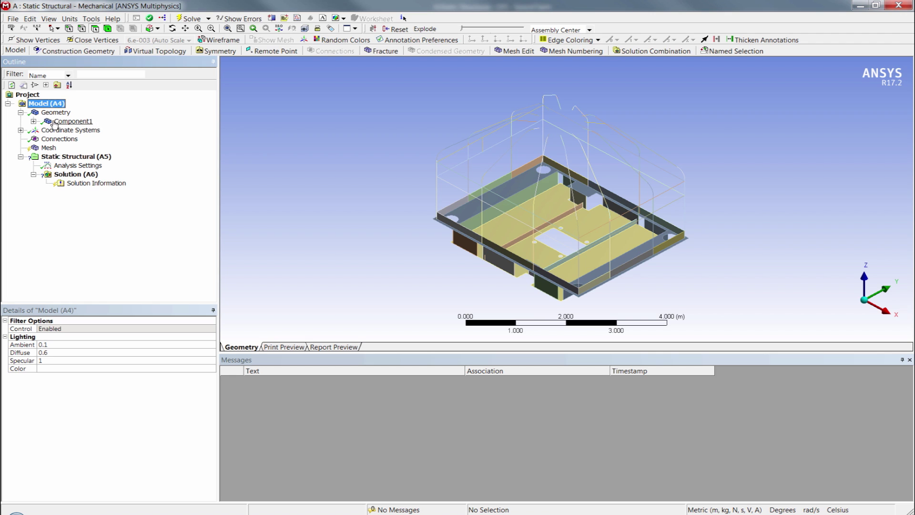
left_click(70, 122)
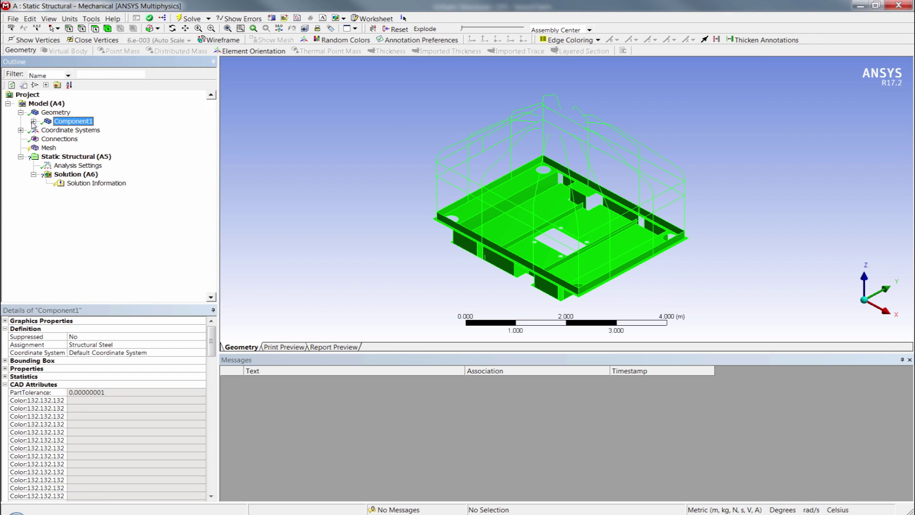
left_click(33, 122)
left_click_drag(212, 119, 213, 95)
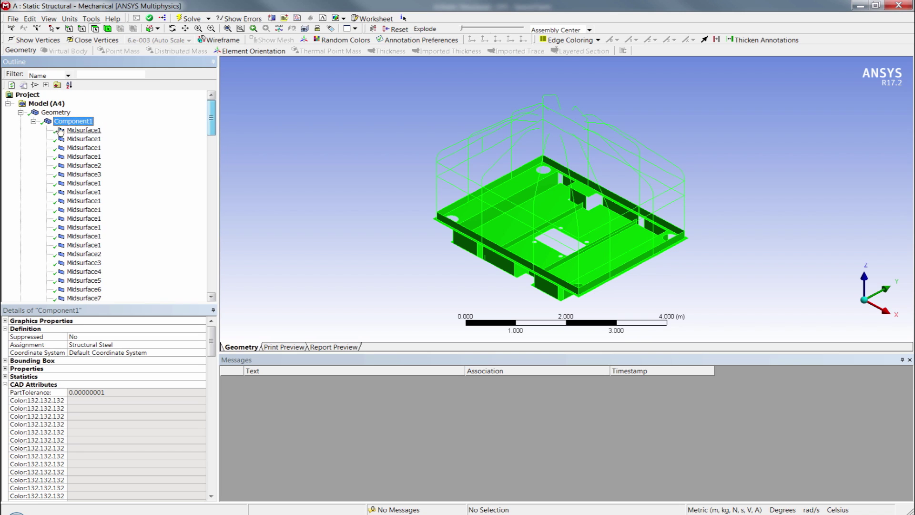
left_click(33, 122)
Step: Set the mesh Size Function to Uniform in the Sizing settings
left_click(20, 112)
left_click(49, 138)
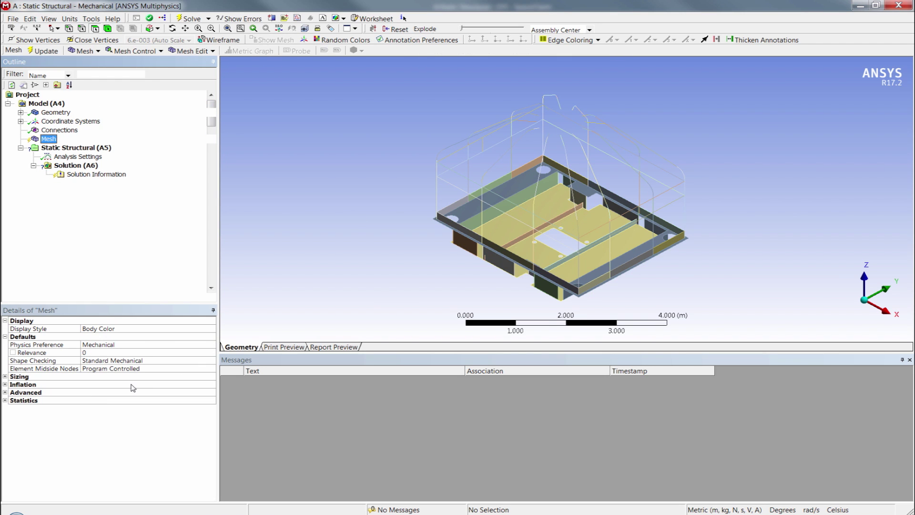
left_click(6, 377)
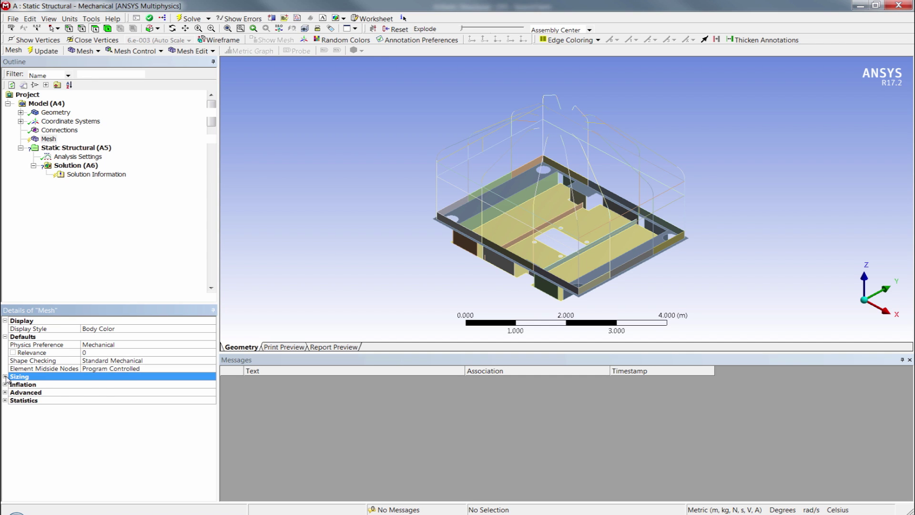
left_click(5, 376)
left_click(110, 384)
left_click(202, 383)
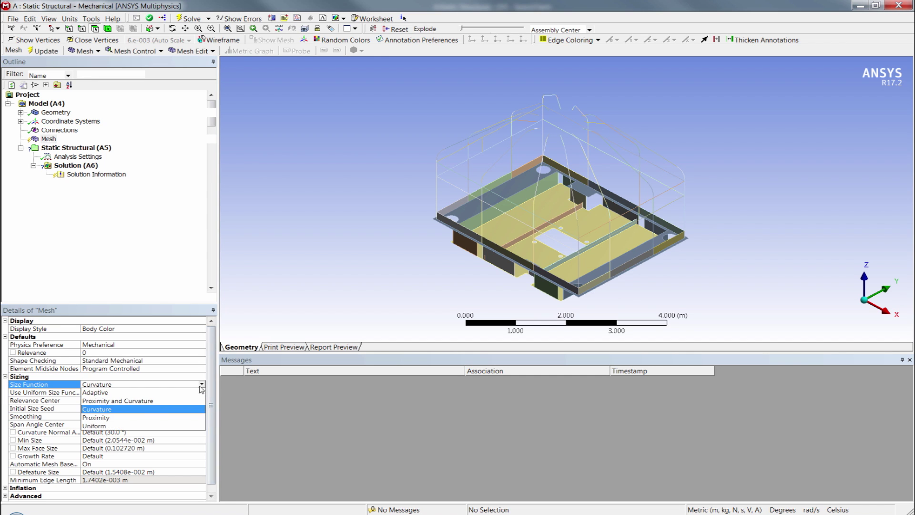
left_click(109, 425)
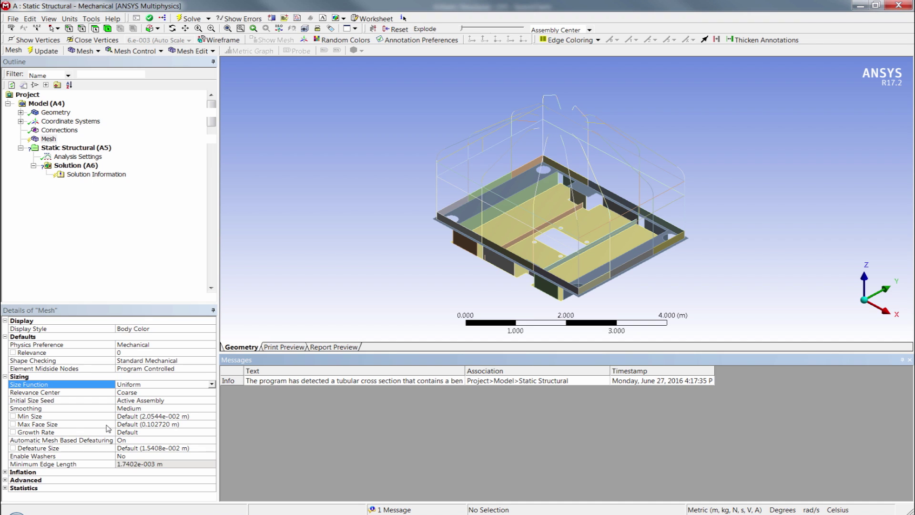
Step: Switch to Metric (mm) units and set mesh Min Size 30 mm and Max Face Size 35 mm
left_click(70, 19)
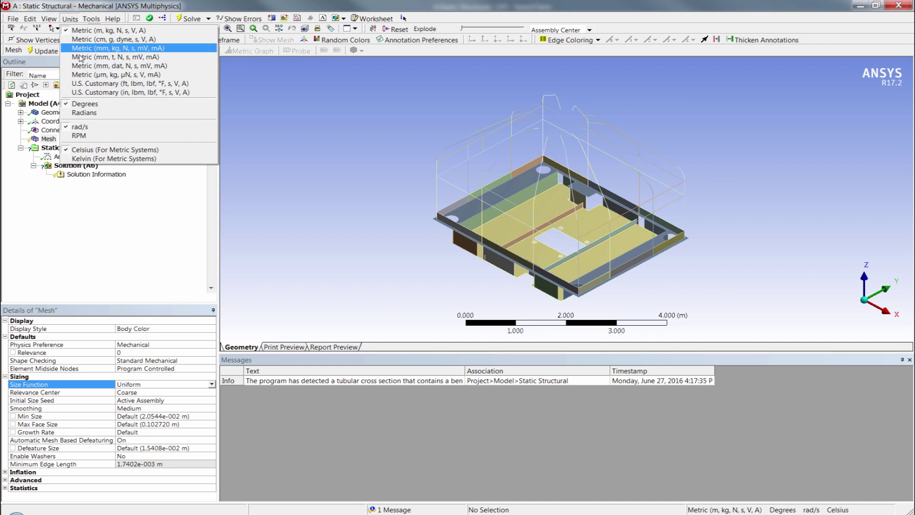
left_click(95, 47)
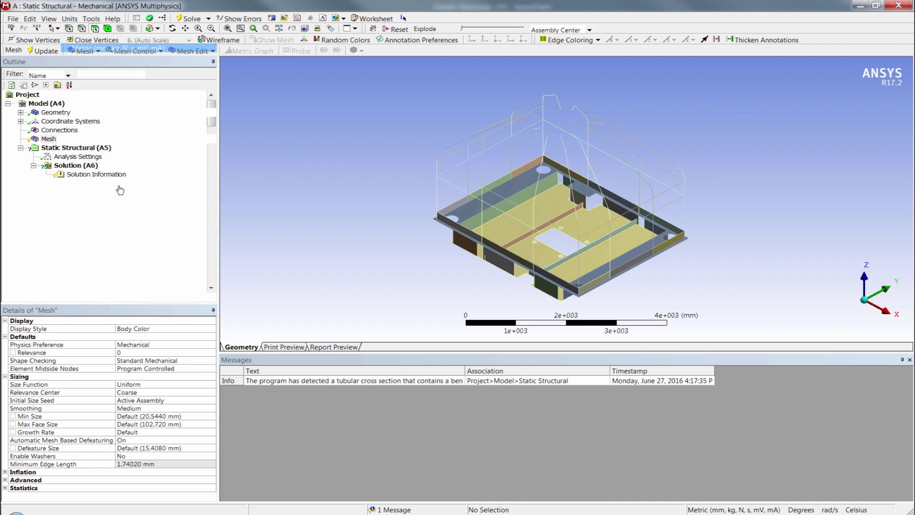
left_click(142, 418)
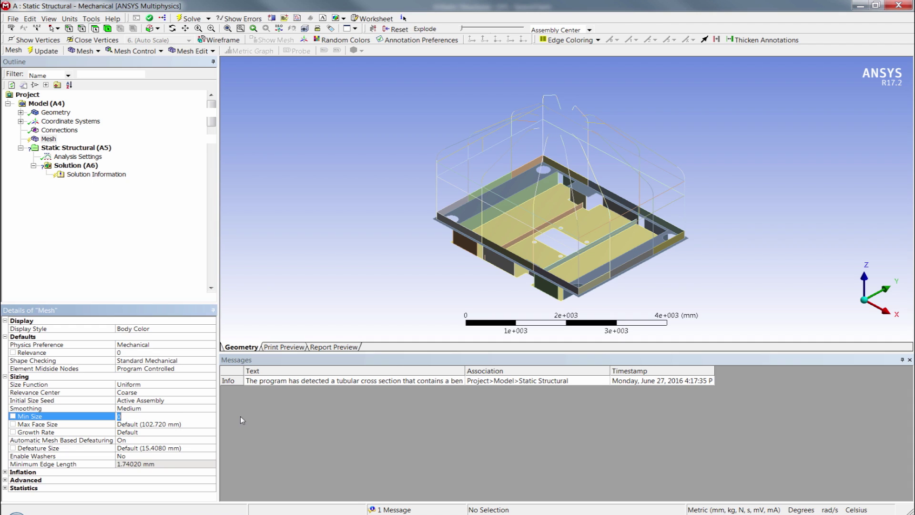
type("30")
key("Return")
left_click(162, 423)
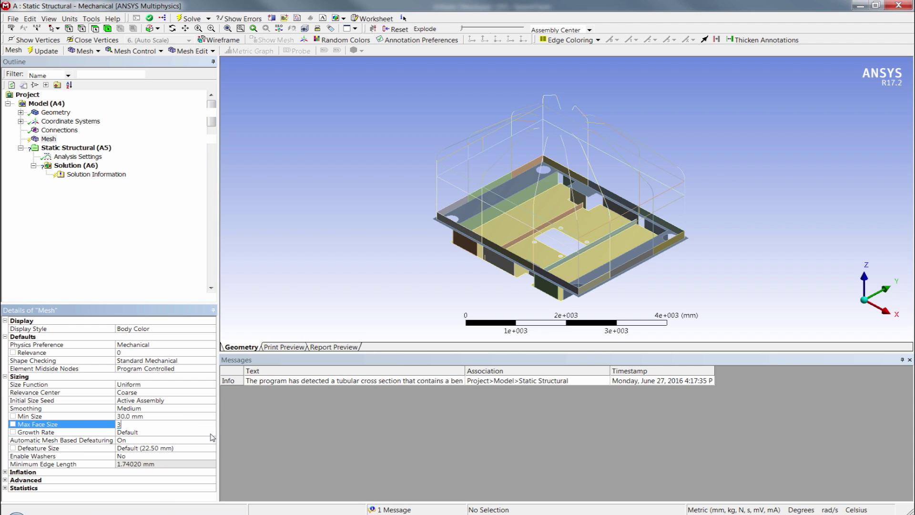
type("35")
key("Return")
right_click(48, 139)
Step: Generate the mesh and inspect the meshed base plates and tubes from underneath
left_click(81, 175)
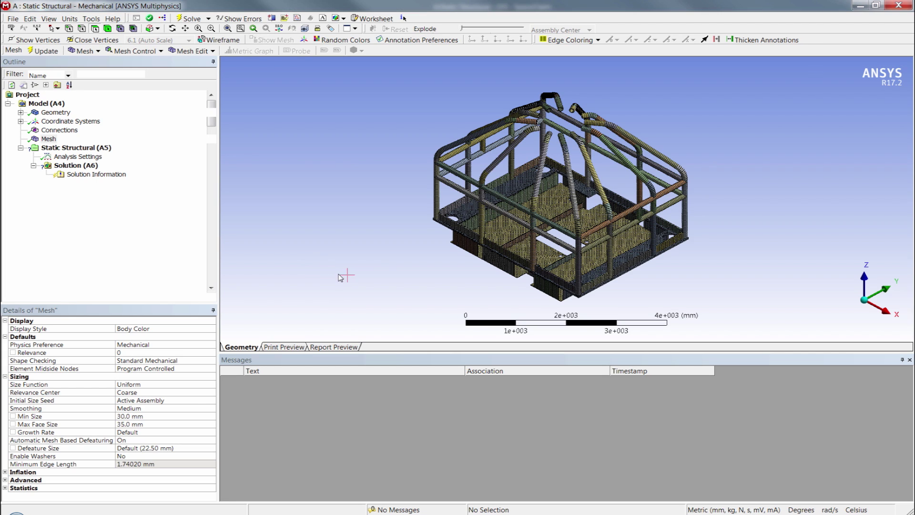
middle_click_drag(387, 263, 496, 216)
scroll(493, 125, "up", 5)
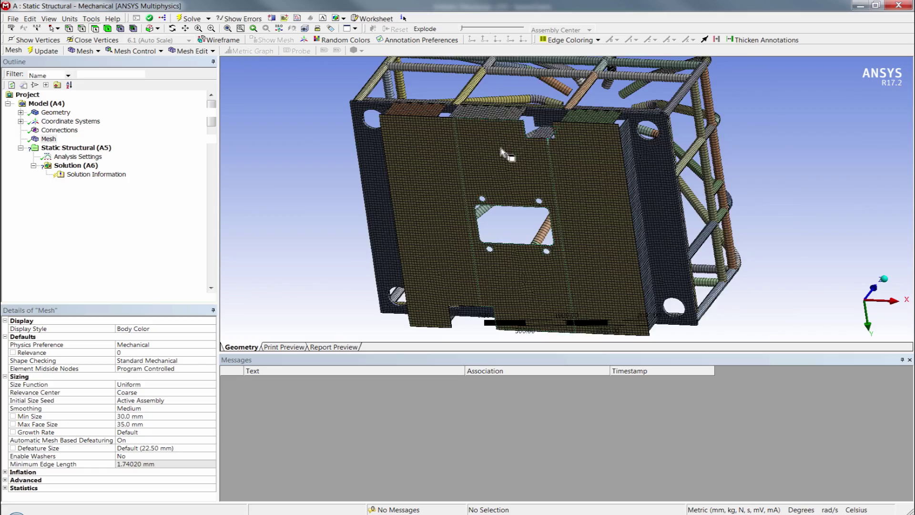
middle_click_drag(496, 128, 295, 215)
Step: Show mesh statistics (20775 nodes, 18288 elements) and the Element Quality histogram
scroll(295, 215, "down", 2)
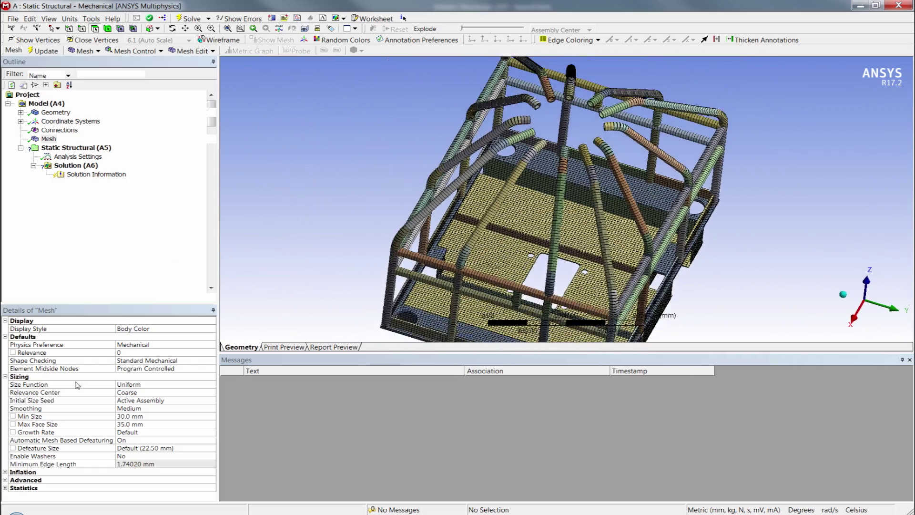
left_click(5, 376)
left_click(5, 400)
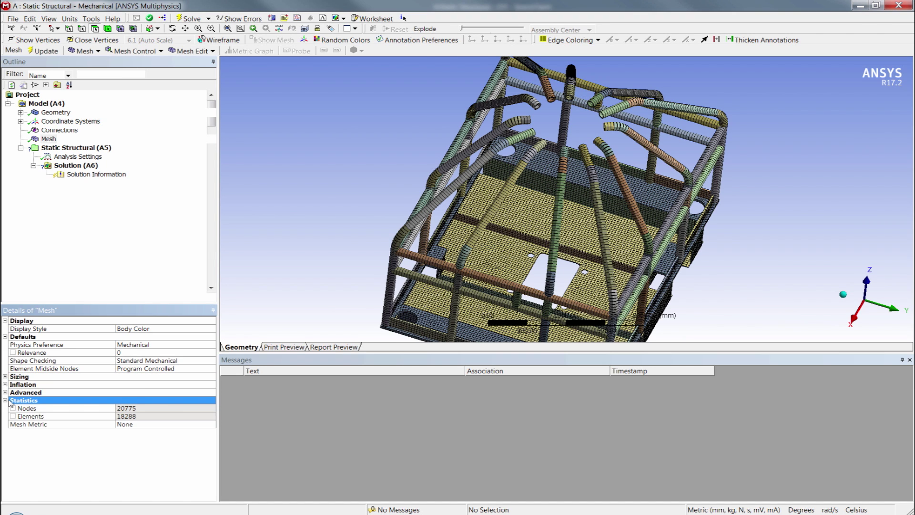
double_click(132, 424)
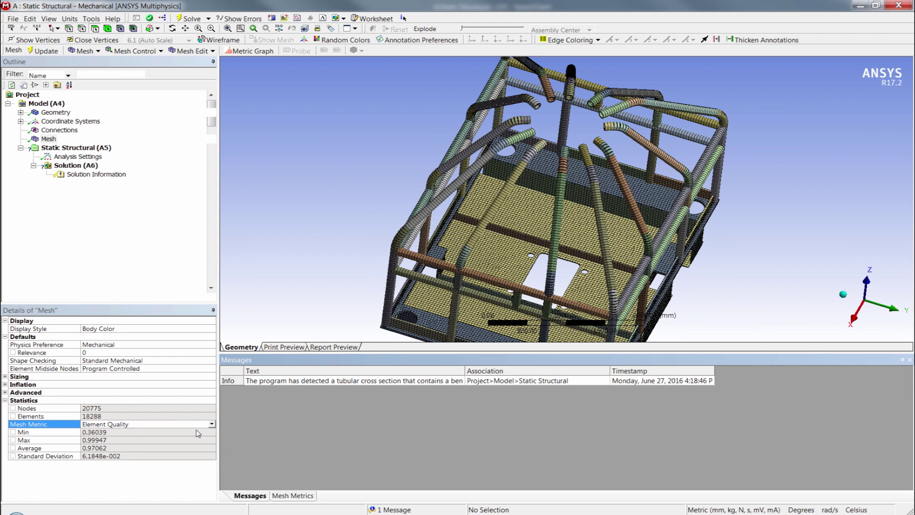
left_click(290, 495)
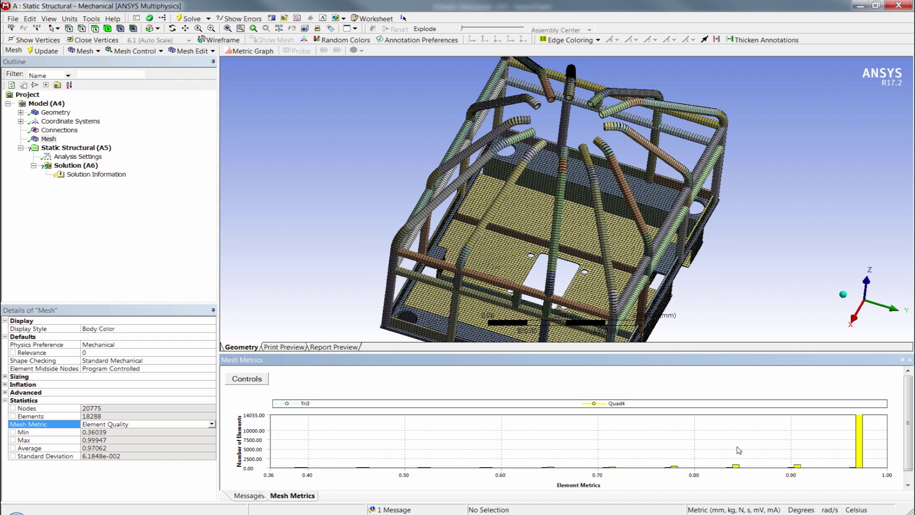
Step: Isolate the 0.97, 0.91 and 0.84 quality bars, then set Mesh Metric back to None
left_click(859, 456)
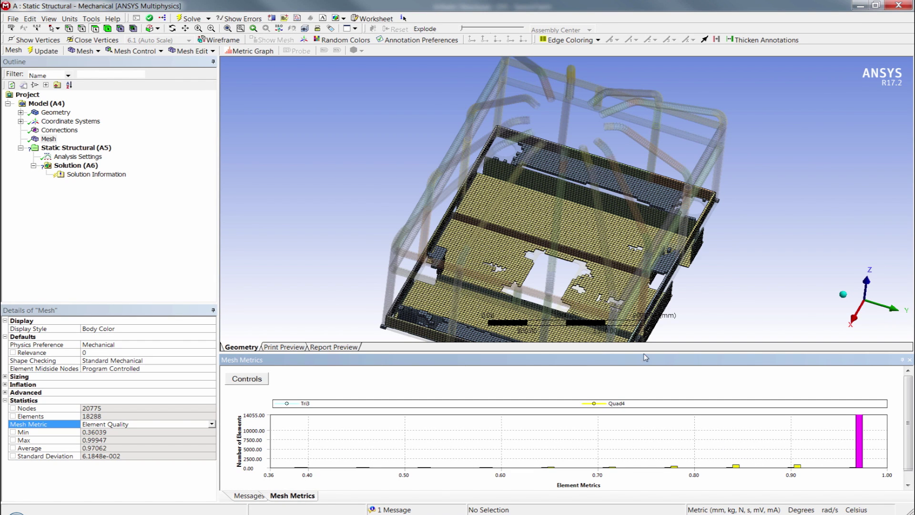
left_click(797, 467)
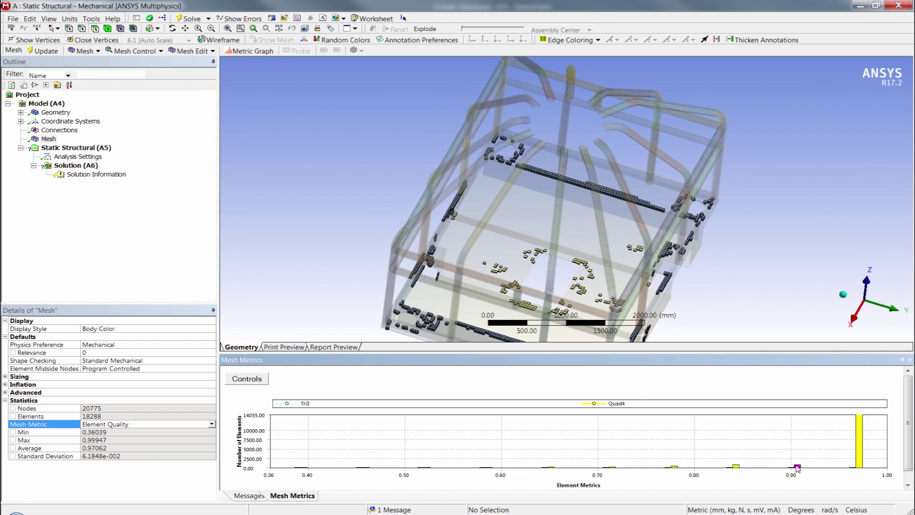
left_click(736, 467)
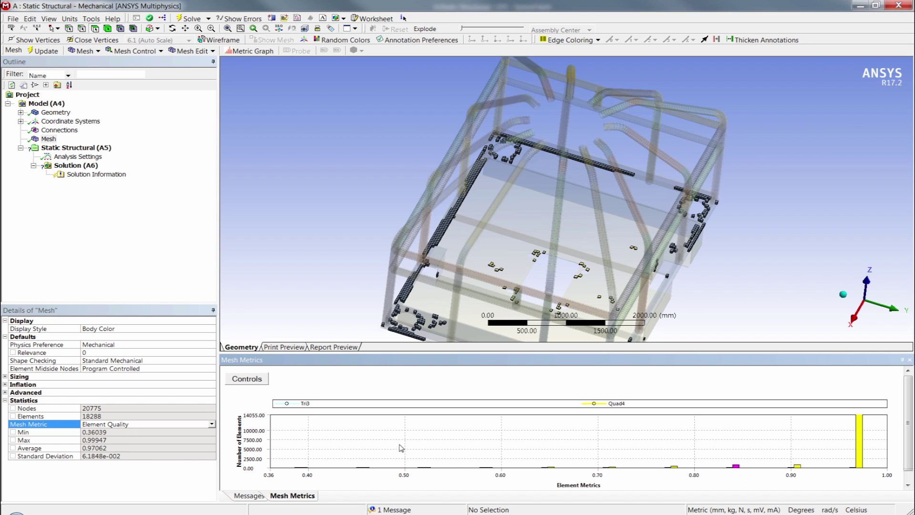
left_click(456, 468)
left_click(212, 424)
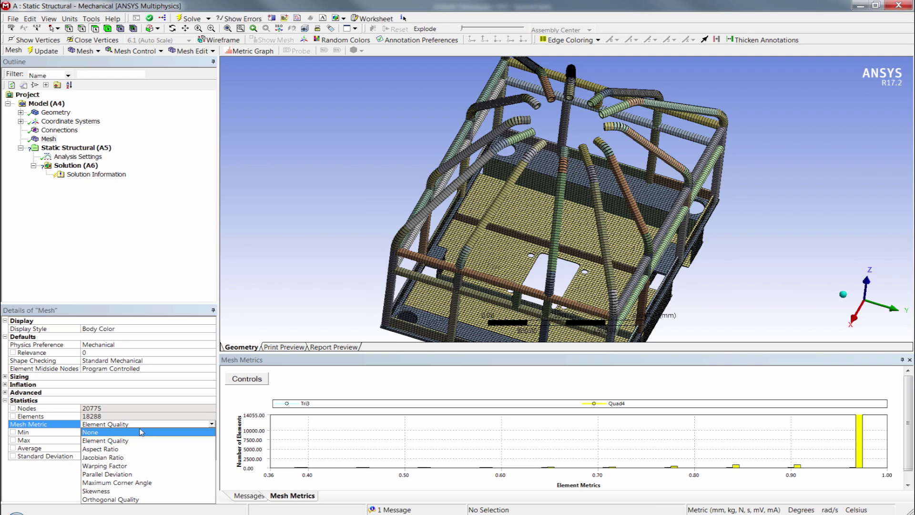
left_click(141, 431)
Step: Set the mesh Display Style to Element Quality
left_click(136, 336)
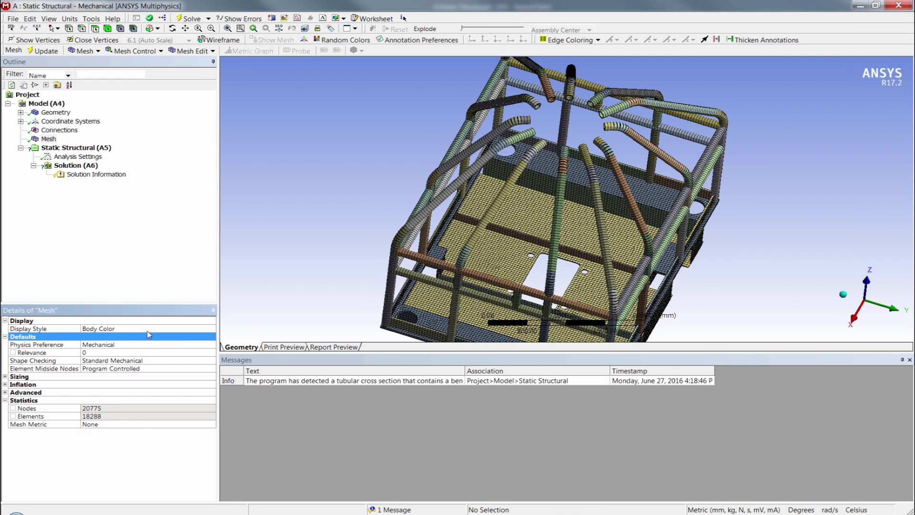
left_click(150, 329)
left_click(155, 329)
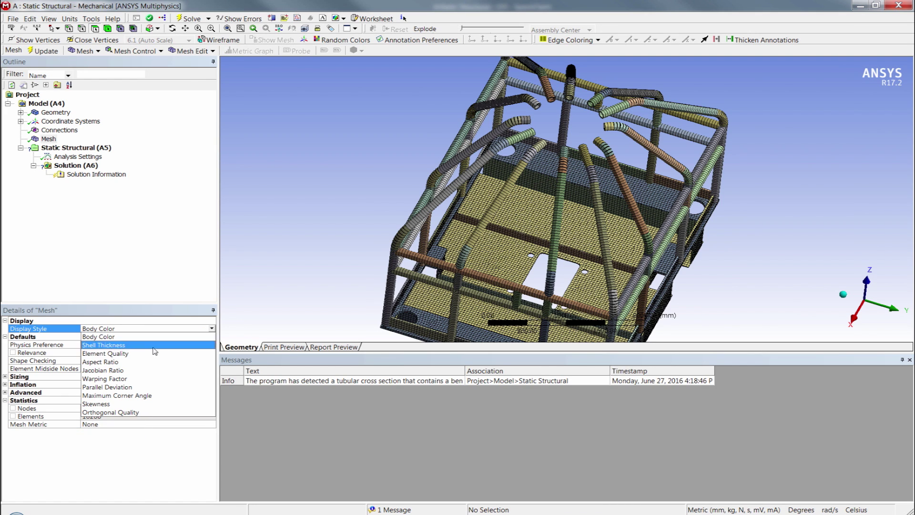
left_click(117, 355)
Step: Zoom in on the 0.36039 minimum-quality element beside the corner hole, then fit the frame
middle_click_drag(476, 181, 464, 233)
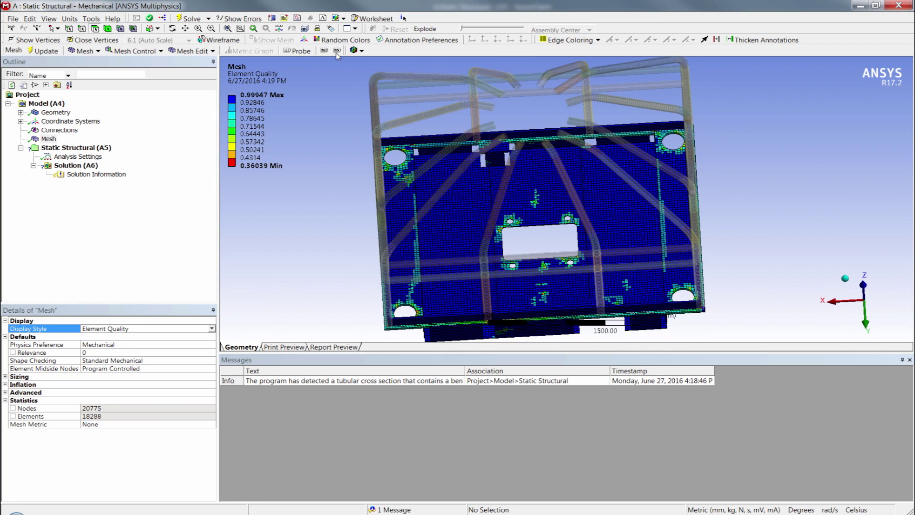
middle_click_drag(453, 265, 404, 207)
scroll(381, 239, "up", 3)
middle_click_drag(359, 267, 493, 251)
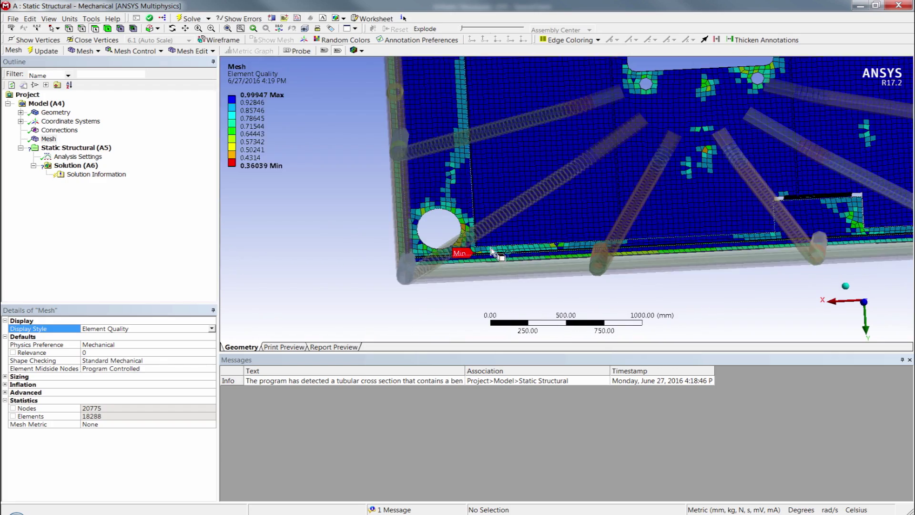
scroll(493, 253, "up", 5)
scroll(403, 272, "down", 3)
scroll(520, 259, "up", 4)
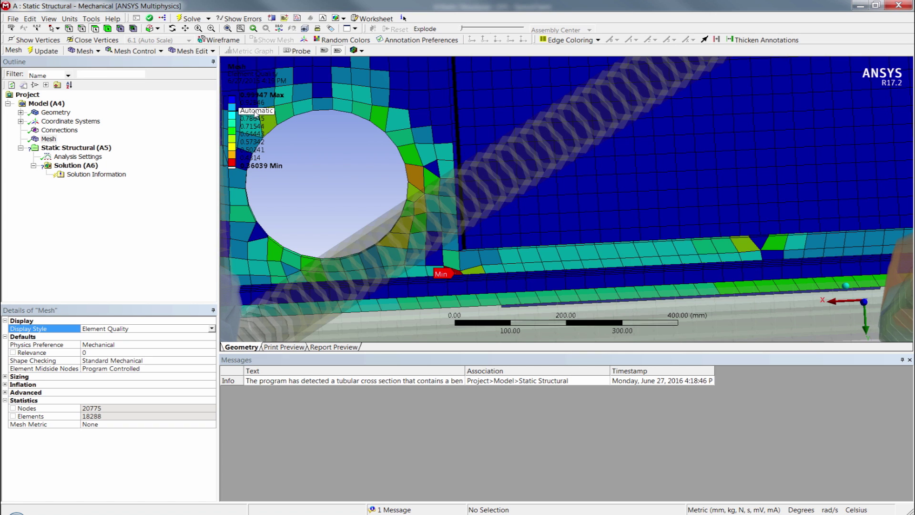
scroll(615, 246, "down", 5)
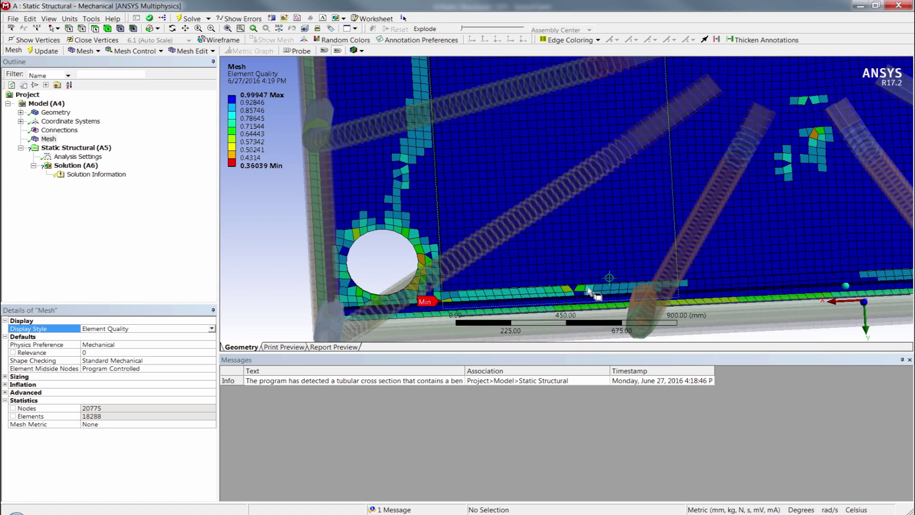
left_click(846, 285)
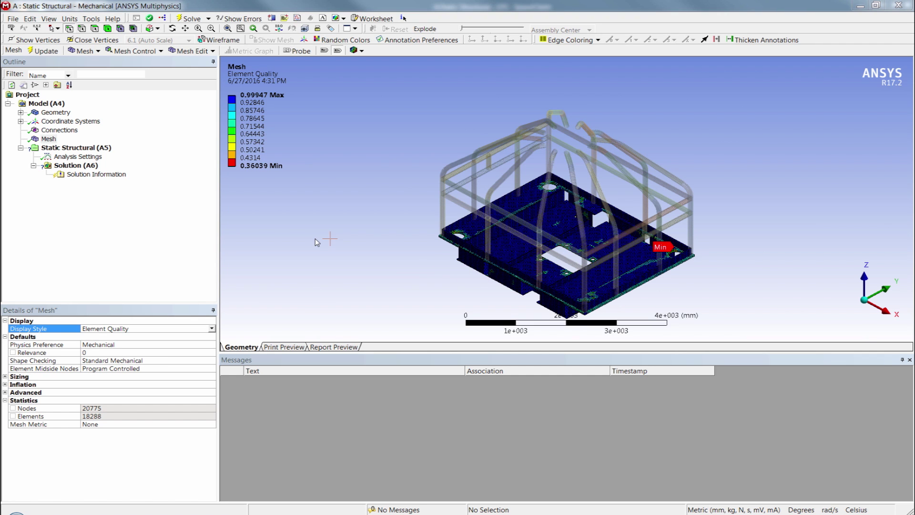
Step: Switch the mesh Display Style back to Body Color and rotate to a near-front view
left_click(211, 328)
left_click(196, 336)
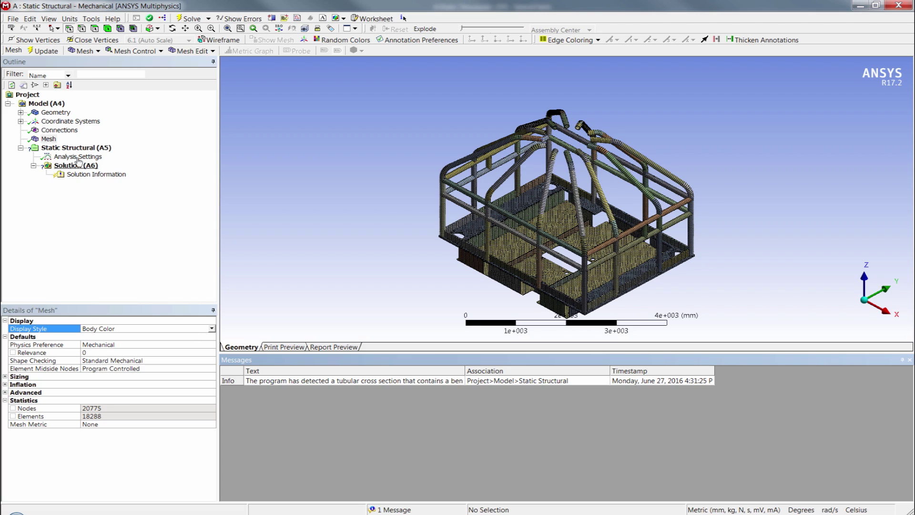
left_click_drag(514, 114, 690, 156)
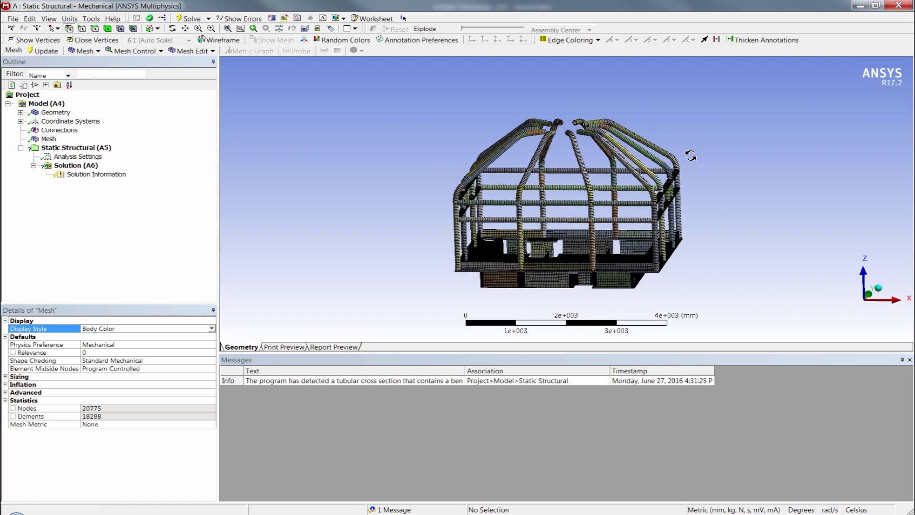
scroll(586, 143, "up", 3)
scroll(562, 167, "up", 2)
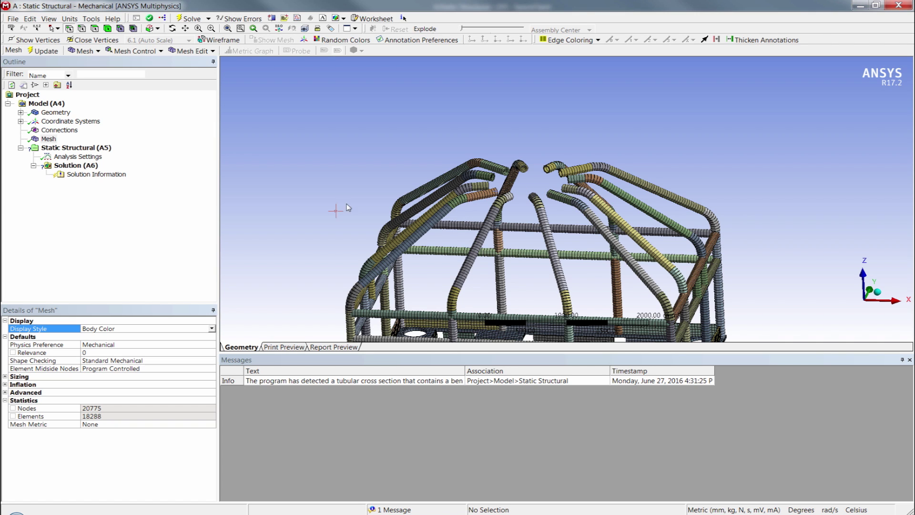
Step: Select Static Structural (A5), pick four top-tube vertices, then clear the selection
left_click(82, 148)
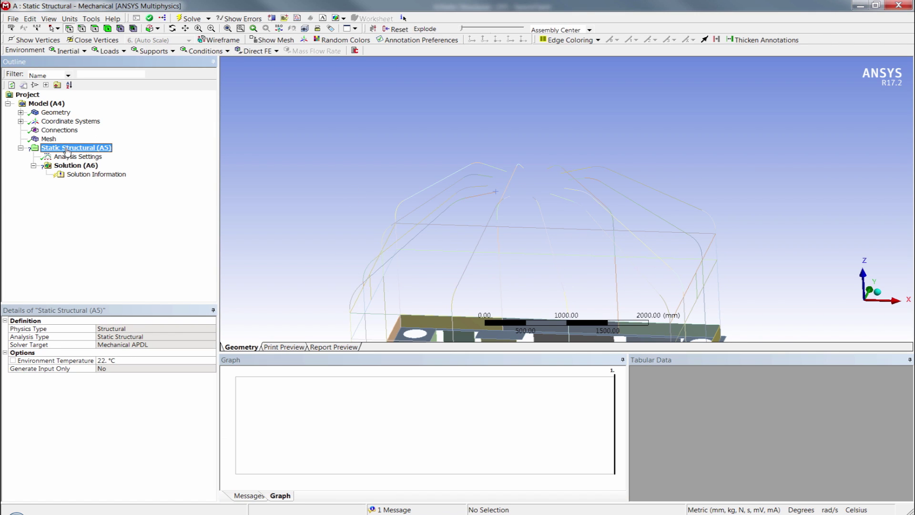
left_click(506, 172)
left_click(493, 177, "ctrl")
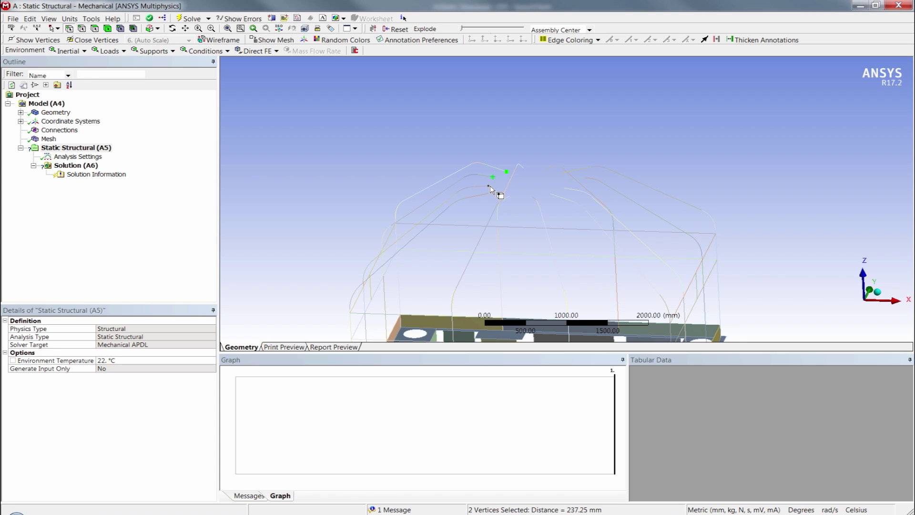
left_click(488, 186, "ctrl")
left_click(496, 192, "ctrl")
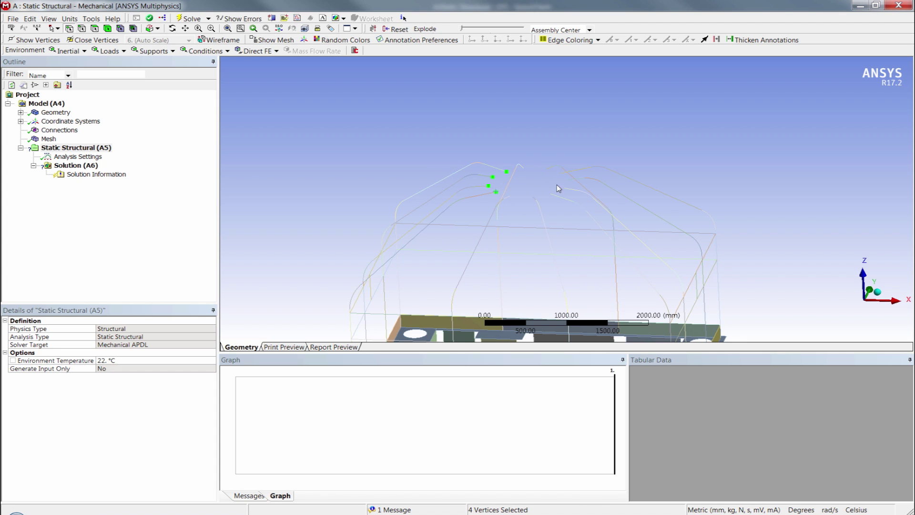
left_click(533, 192)
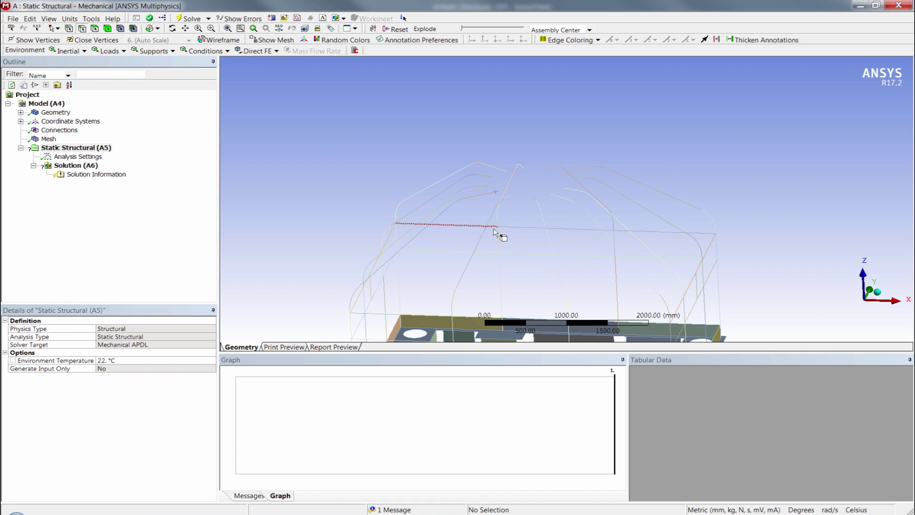
Step: Select the eight-edge loop around the plate's rectangular hole
middle_click_drag(499, 235, 540, 293)
left_click(541, 301)
double_click(539, 293)
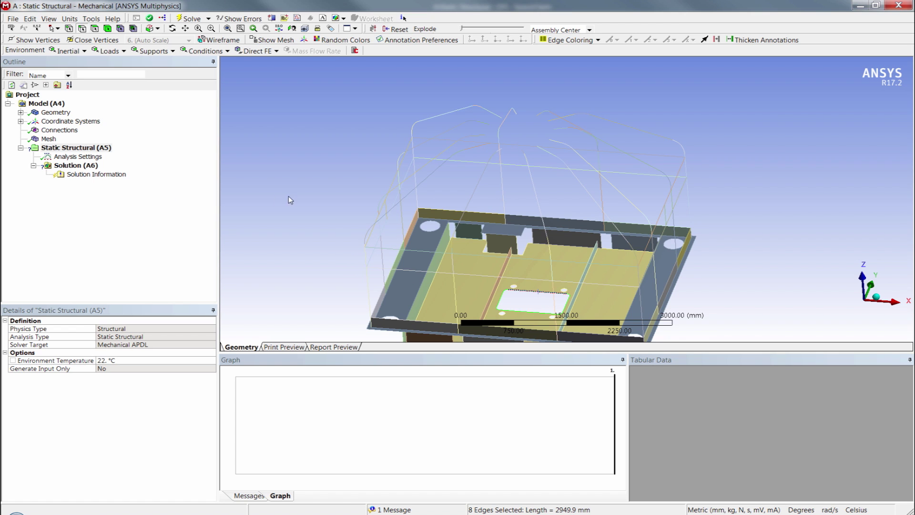
Step: Add a coordinate system at the hole centre and set its type to Cylindrical
right_click(55, 121)
mouse_move(91, 130)
left_click(160, 129)
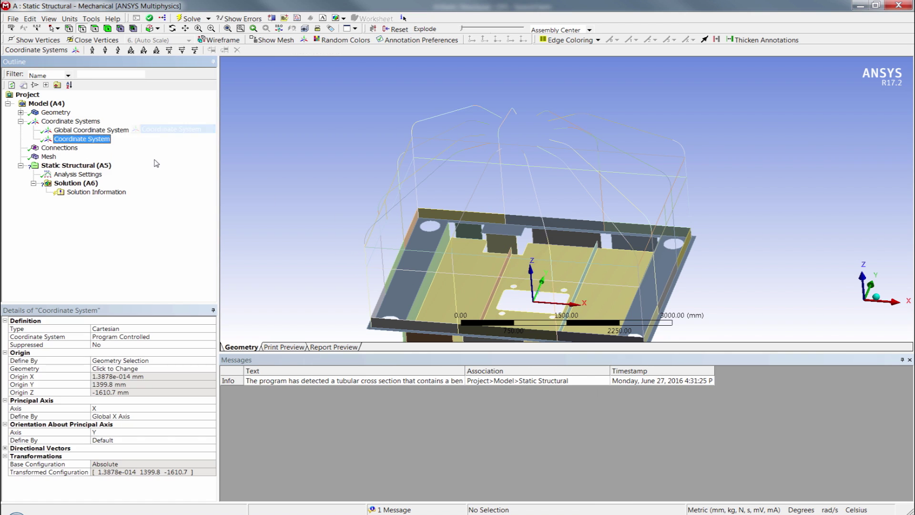
double_click(125, 329)
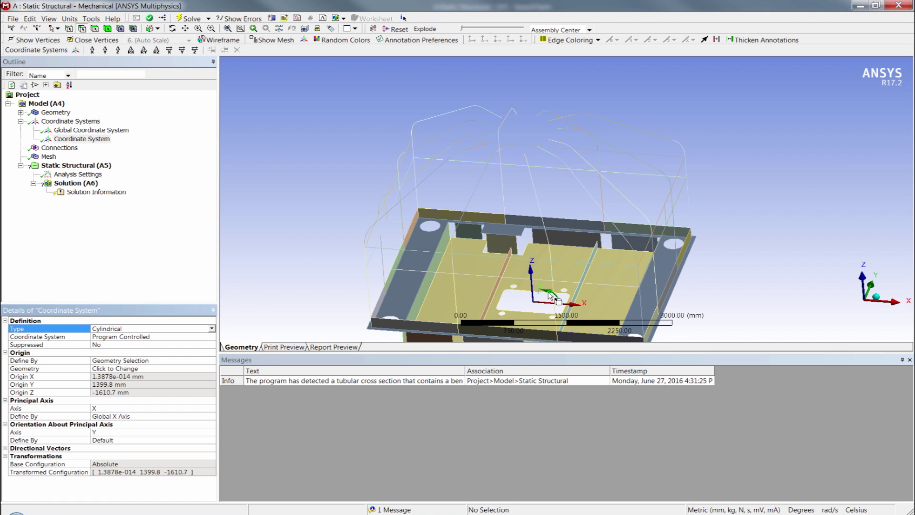
Step: Rename the new coordinate system to Center
left_click(81, 139)
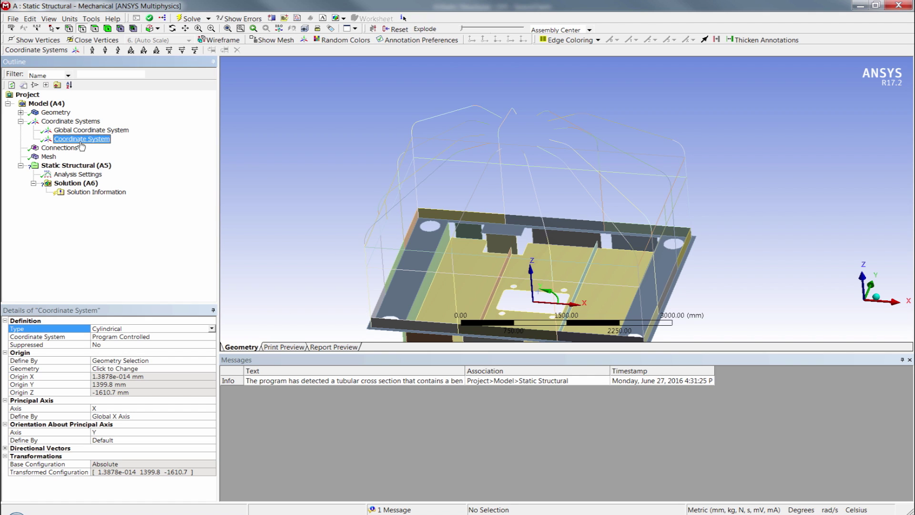
key("F2")
type("Center")
key("Return")
Step: Insert a Worksheet-scoped named selection with a Vertex criterion row
left_click(46, 103)
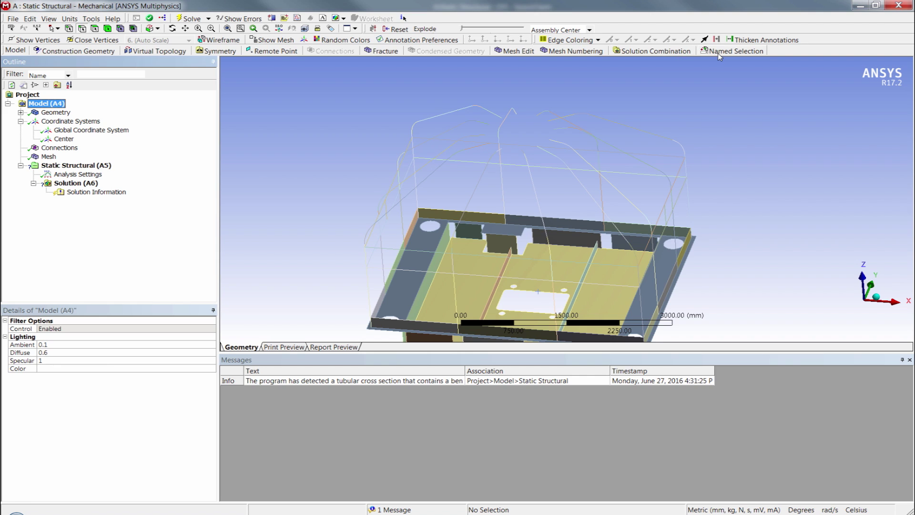
left_click(719, 52)
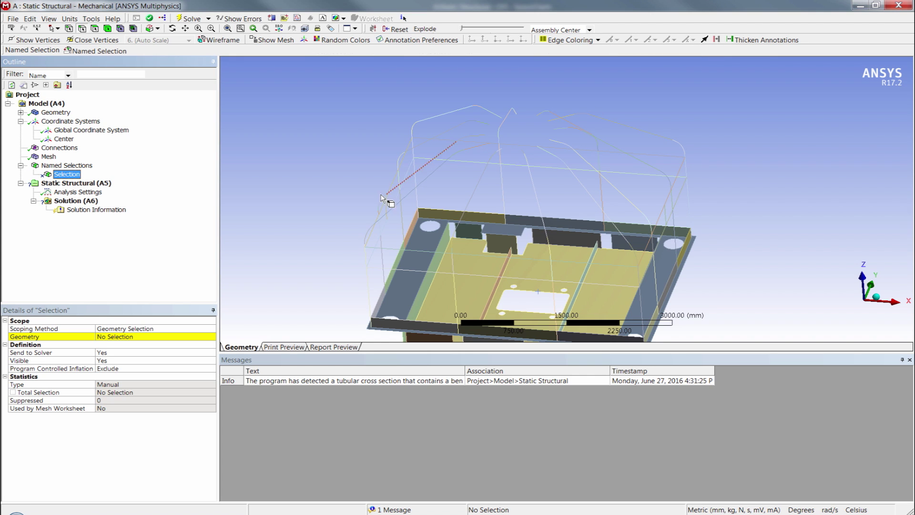
left_click(129, 328)
left_click(115, 343)
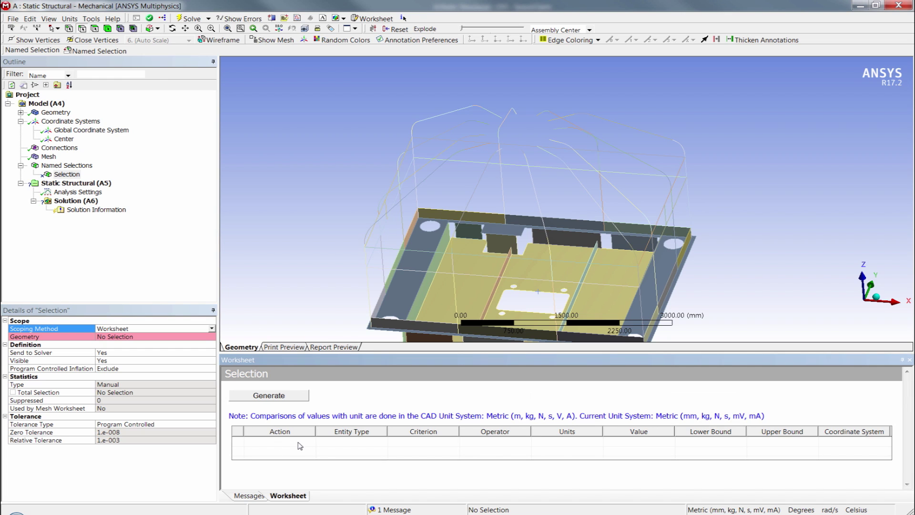
right_click(299, 445)
left_click(310, 450)
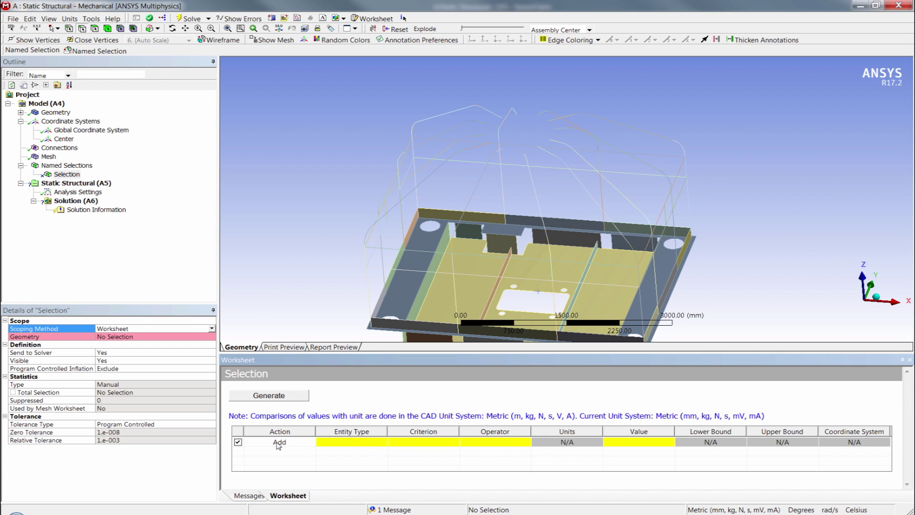
left_click(352, 446)
left_click(383, 442)
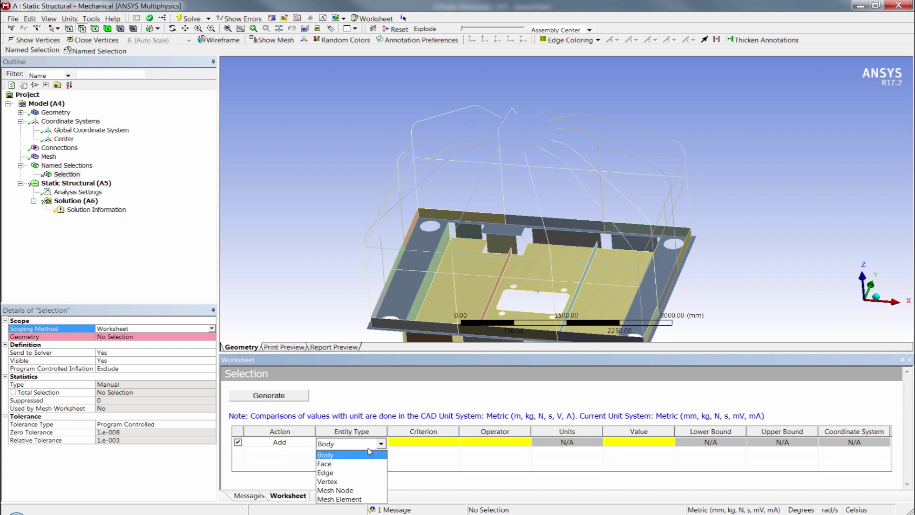
left_click(343, 483)
Step: Set the row's criterion to Location X Less Than 500
left_click(425, 449)
left_click(456, 447)
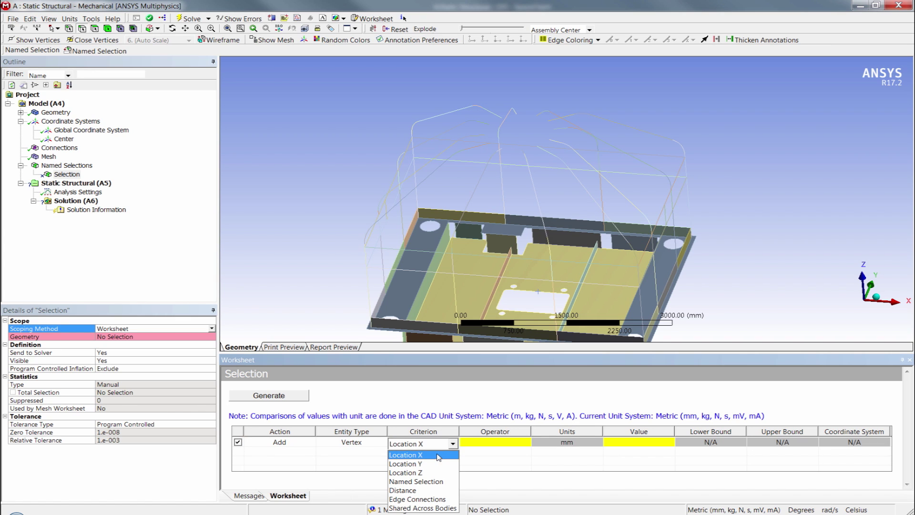
left_click(435, 457)
left_click(499, 447)
left_click(525, 443)
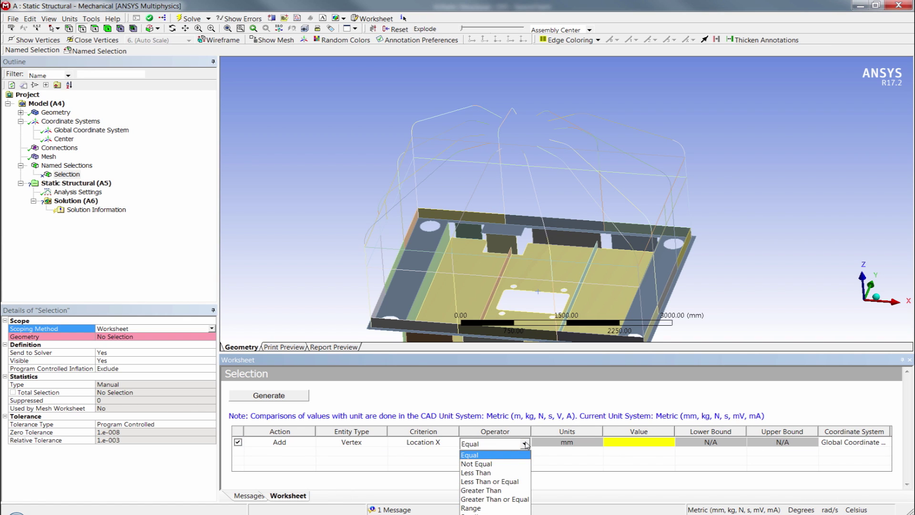
left_click(476, 472)
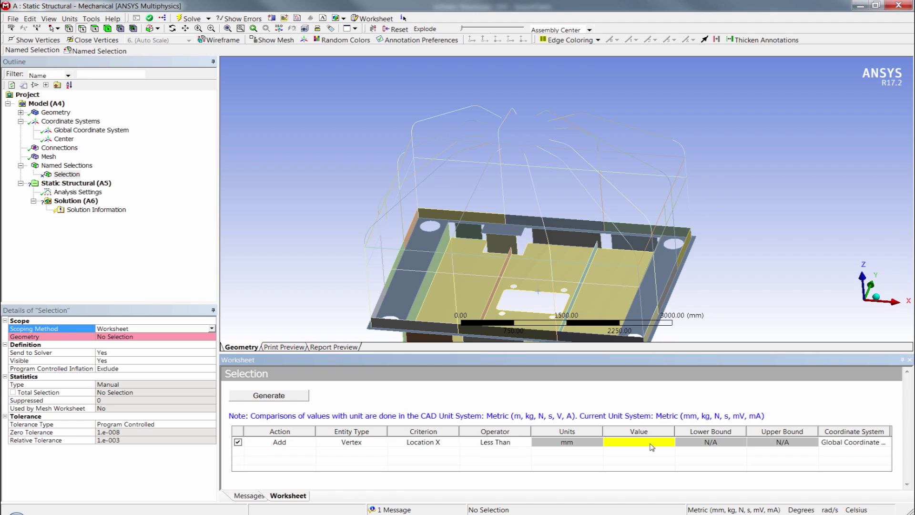
left_click(651, 446)
key("Return")
Step: Measure the criterion in the Center coordinate system and generate the 12-vertex selection
left_click(866, 446)
left_click(865, 443)
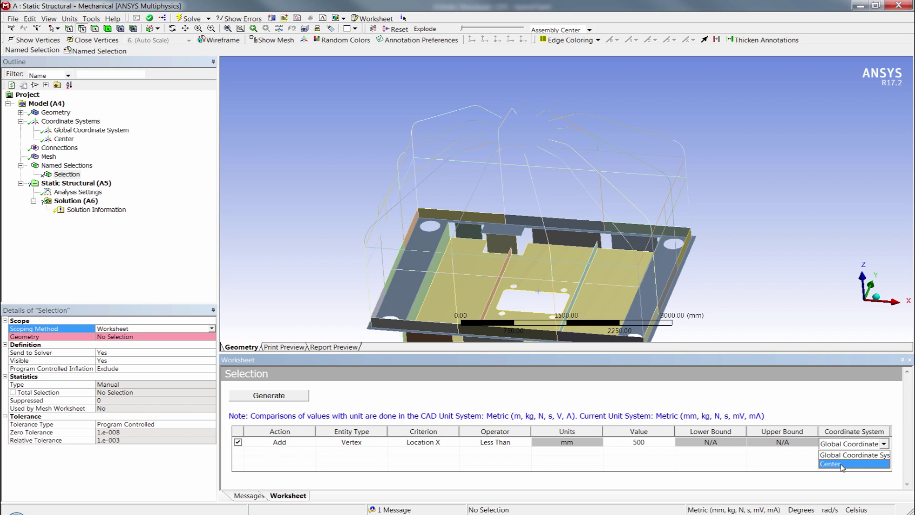
left_click(842, 464)
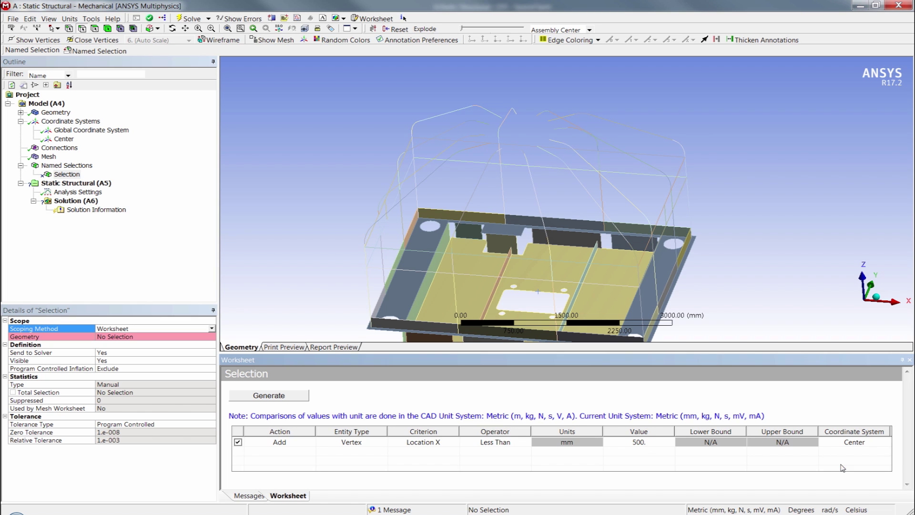
left_click(284, 400)
left_click_drag(598, 188, 537, 152)
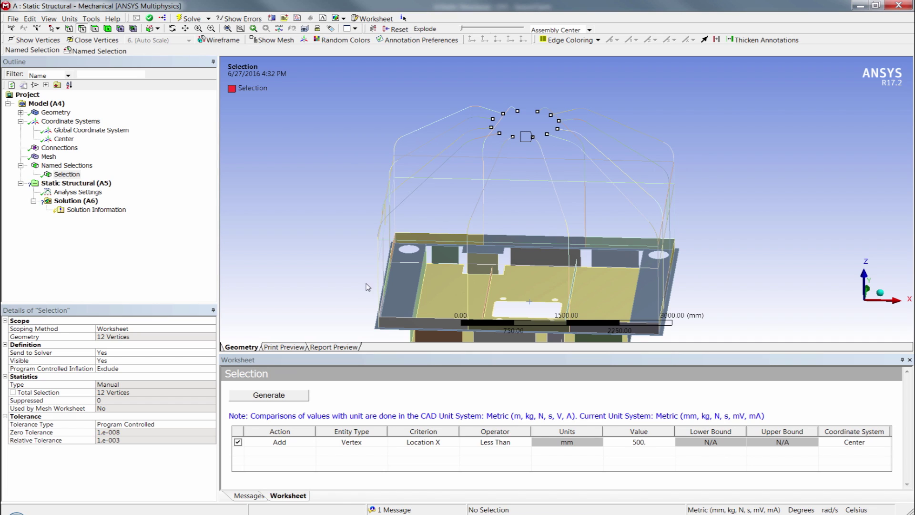
Step: Rename the named selection to TopVerts
left_click(69, 176)
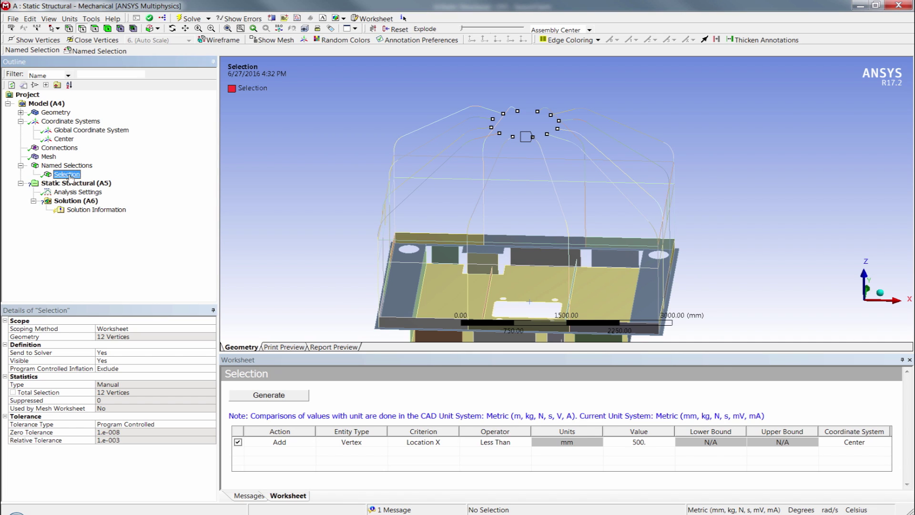
left_click(69, 175)
type("TopVerts")
key("Return")
left_click(273, 219)
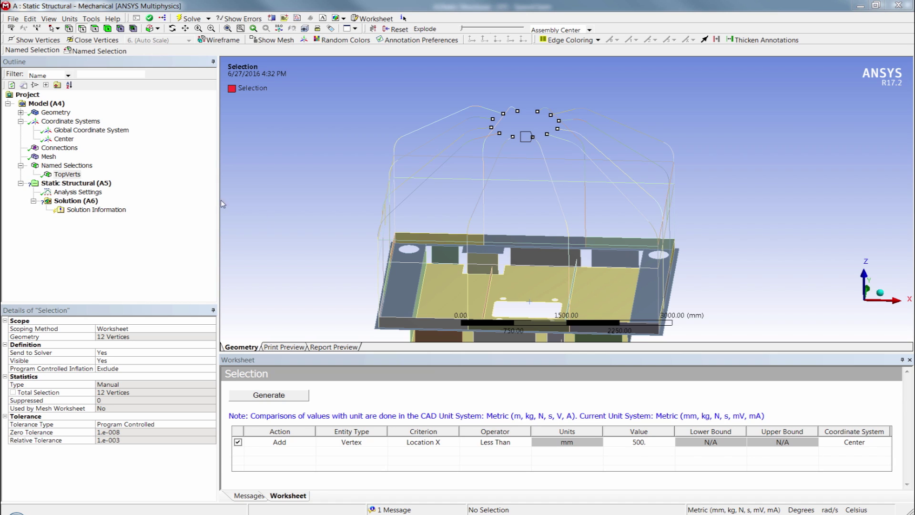
Step: Insert a Remote Point scoped to the TopVerts named selection
left_click(46, 103)
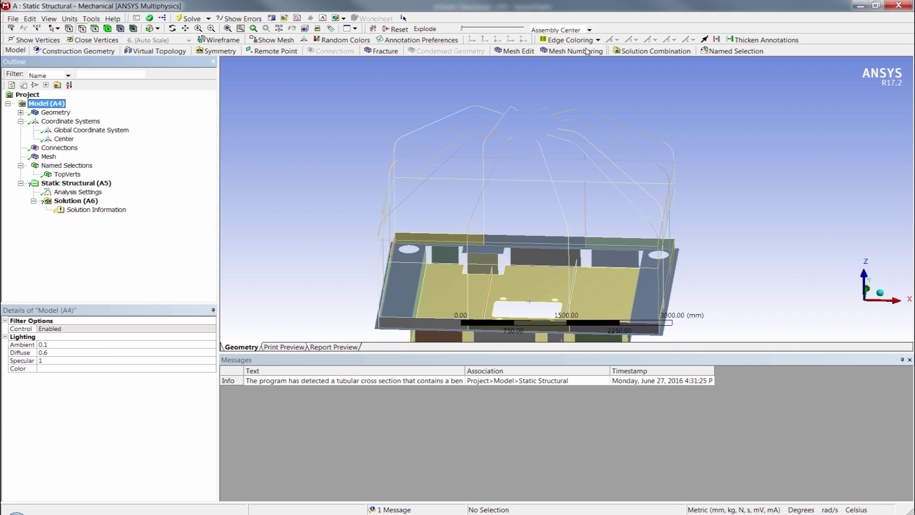
left_click(269, 51)
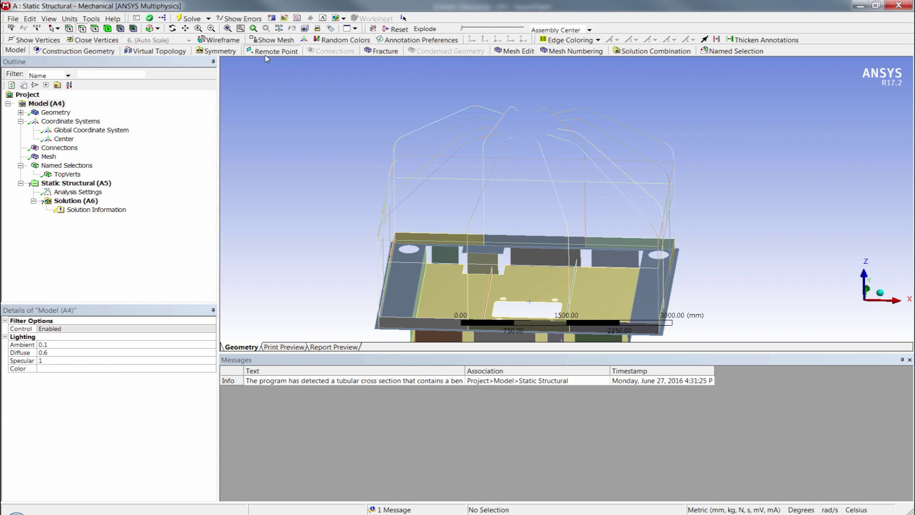
left_click(123, 329)
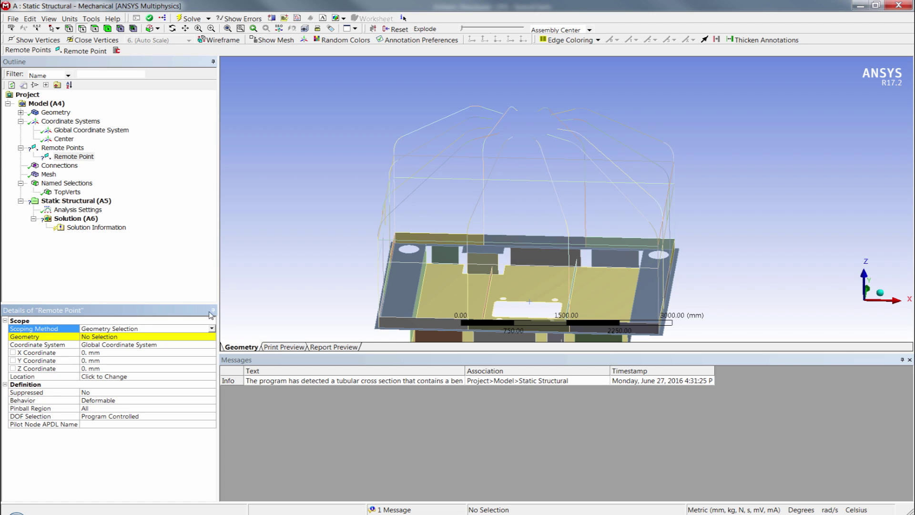
left_click(211, 328)
left_click(126, 344)
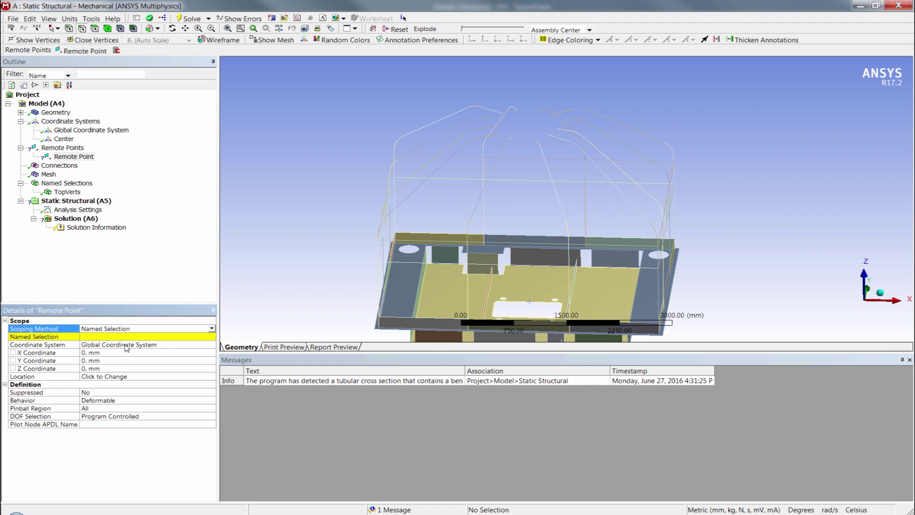
left_click(109, 337)
left_click(211, 336)
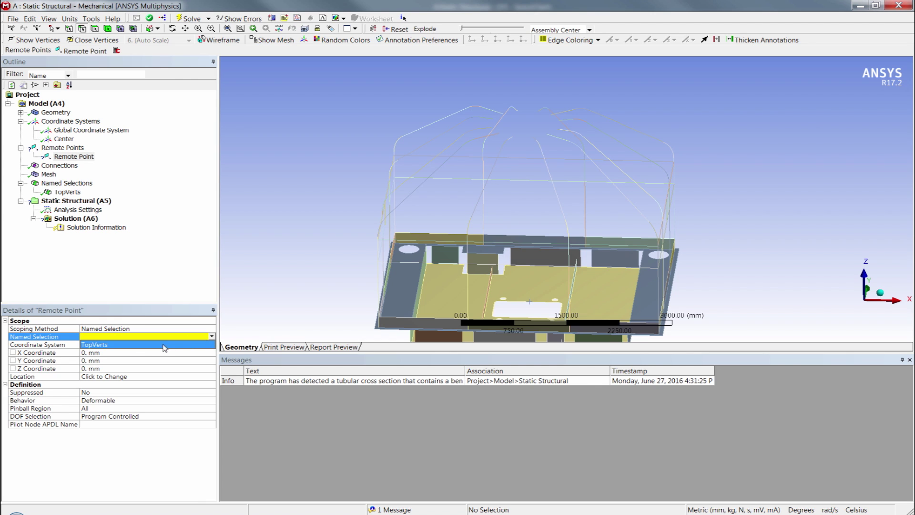
left_click(157, 346)
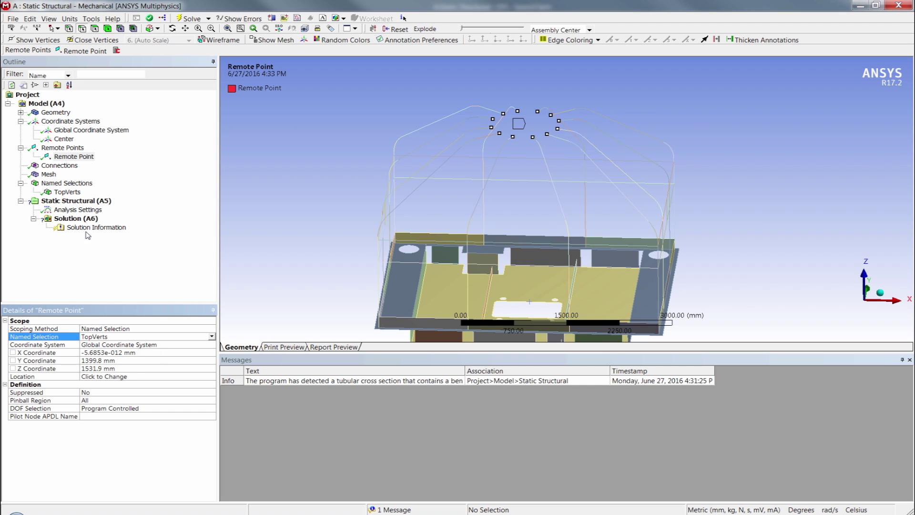
Step: Set Show Connection Lines to Yes on the Remote Points folder and view the lines
left_click(62, 147)
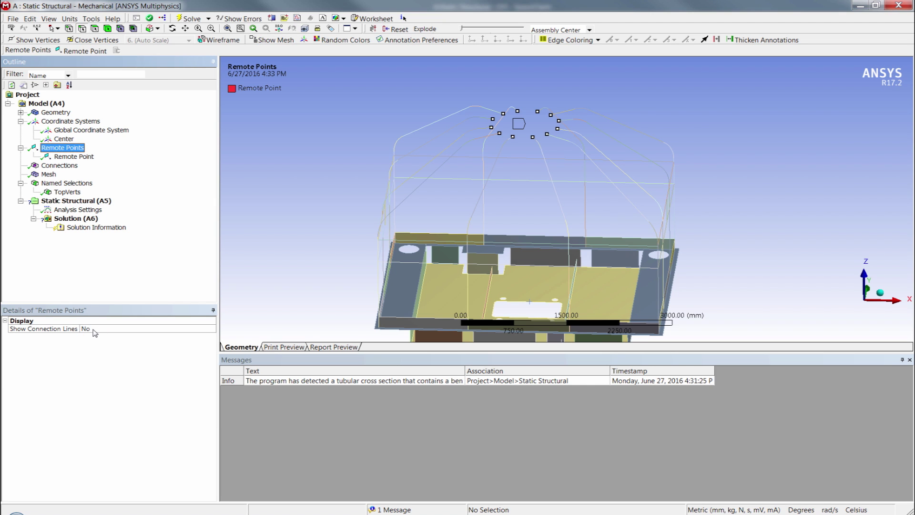
double_click(91, 328)
middle_click_drag(529, 266, 528, 213)
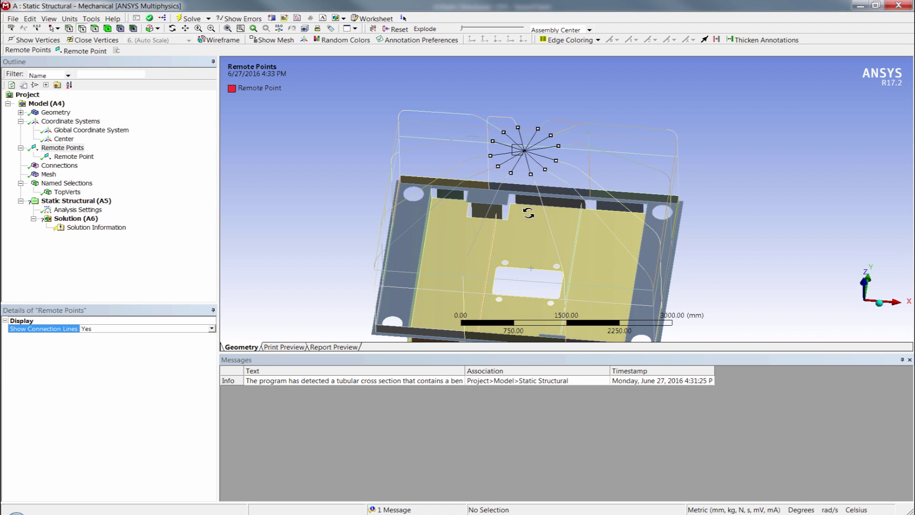
scroll(528, 213, "up", 2)
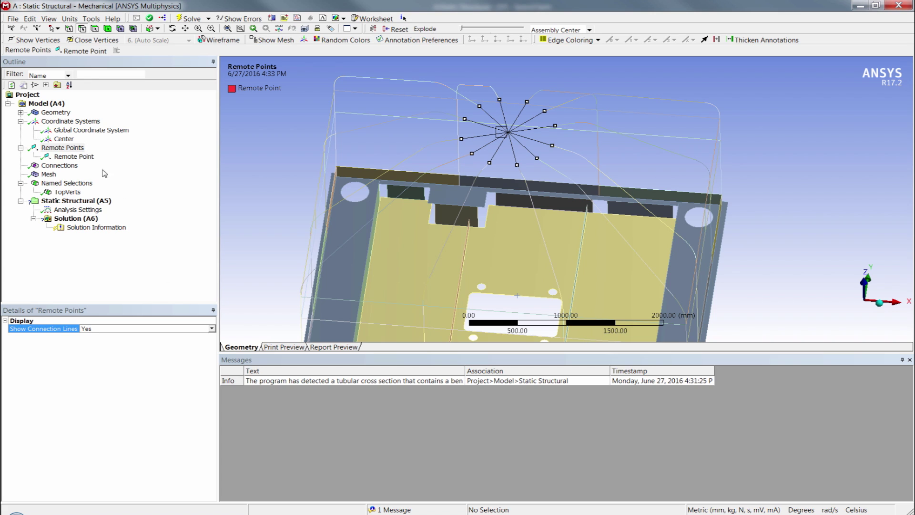
left_click(20, 121)
left_click(21, 130)
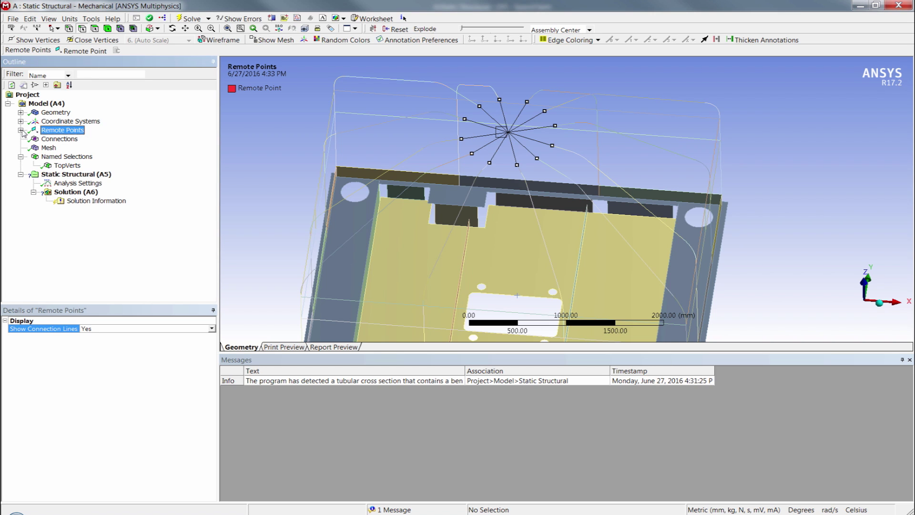
left_click(21, 157)
Step: Add a Remote Displacement on the Remote Point with a 10 mm Z component
left_click(49, 167)
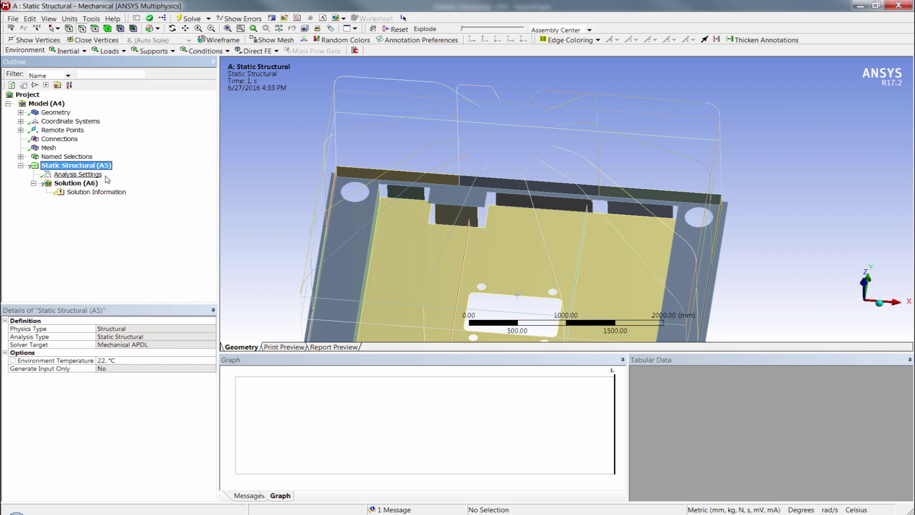
left_click(167, 51)
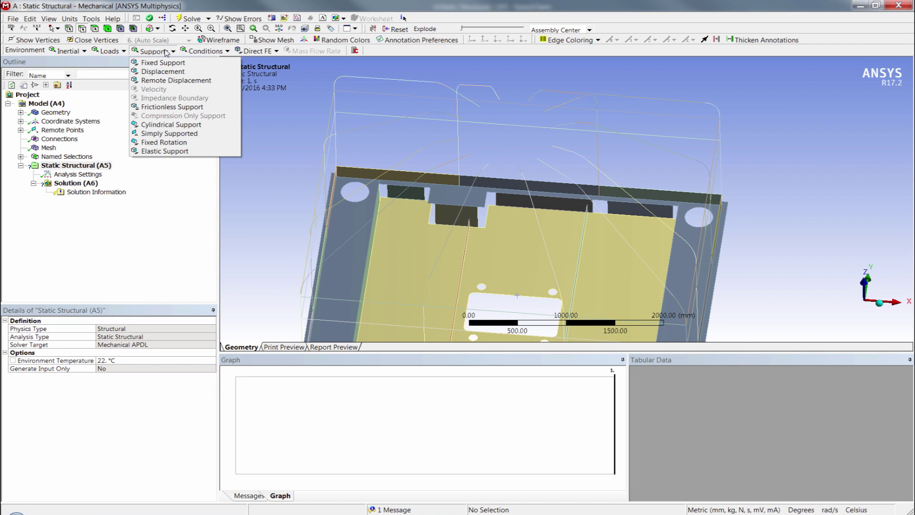
left_click(160, 79)
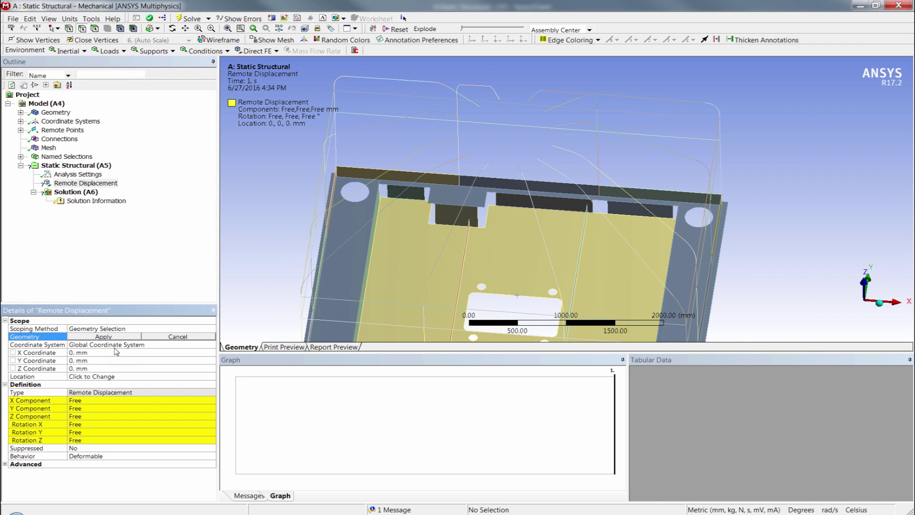
left_click(114, 329)
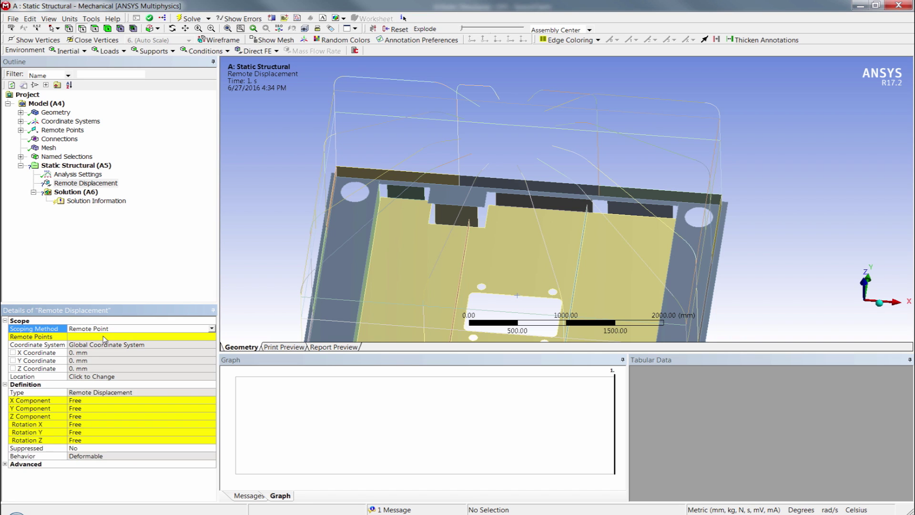
left_click(104, 338)
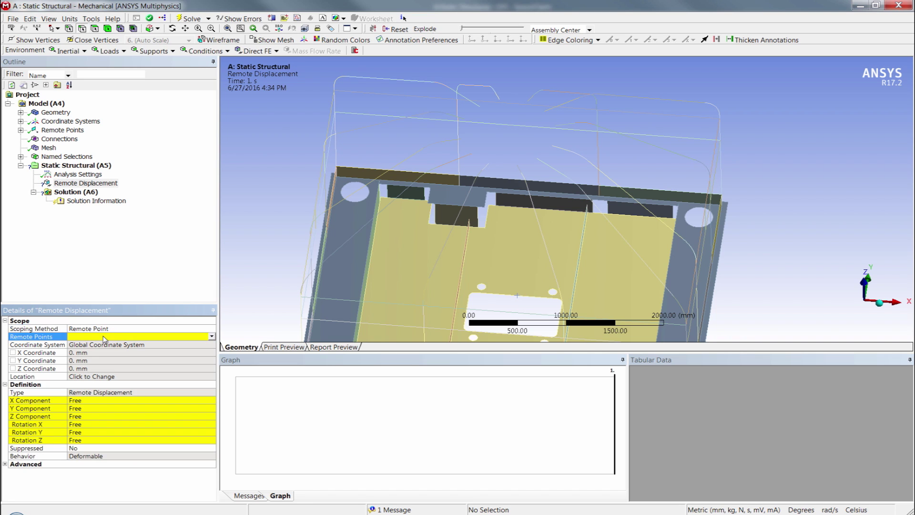
left_click(80, 416)
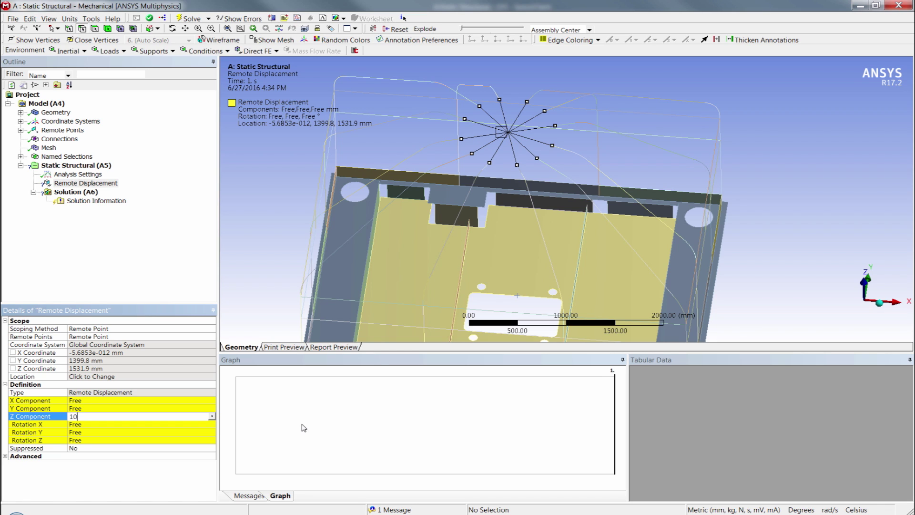
key("Return")
Step: Set X, Y and the X, Y, Z rotations of the remote displacement to 0
left_click(87, 401)
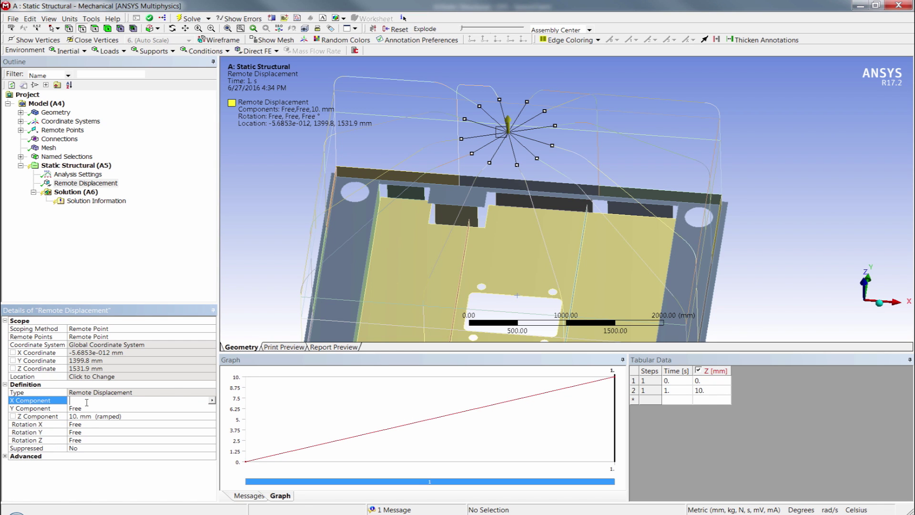
type("0")
left_click(86, 409)
type("0")
left_click(89, 424)
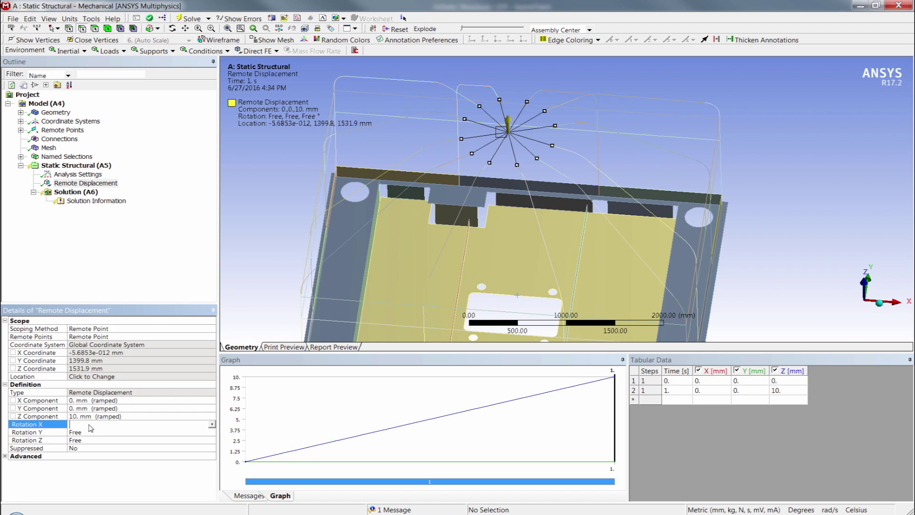
type("0")
left_click(89, 432)
type("0")
left_click(86, 442)
type("0")
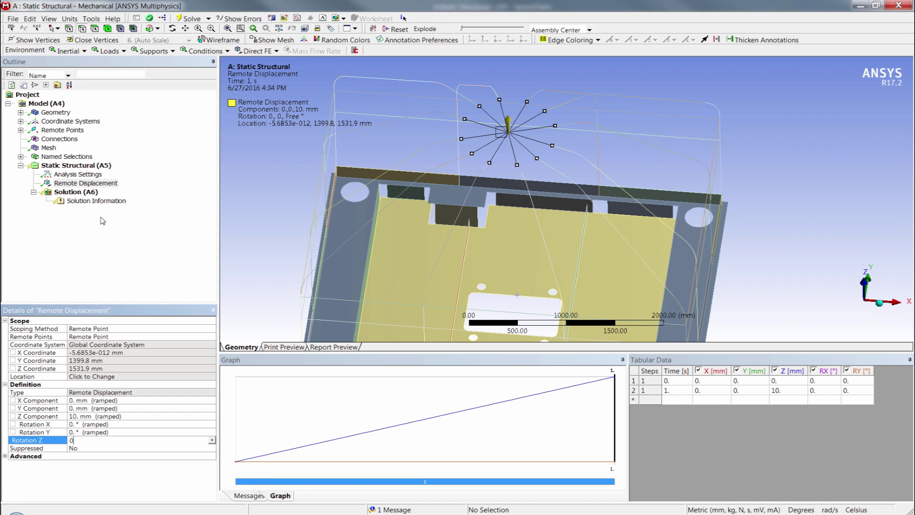
left_click(88, 183)
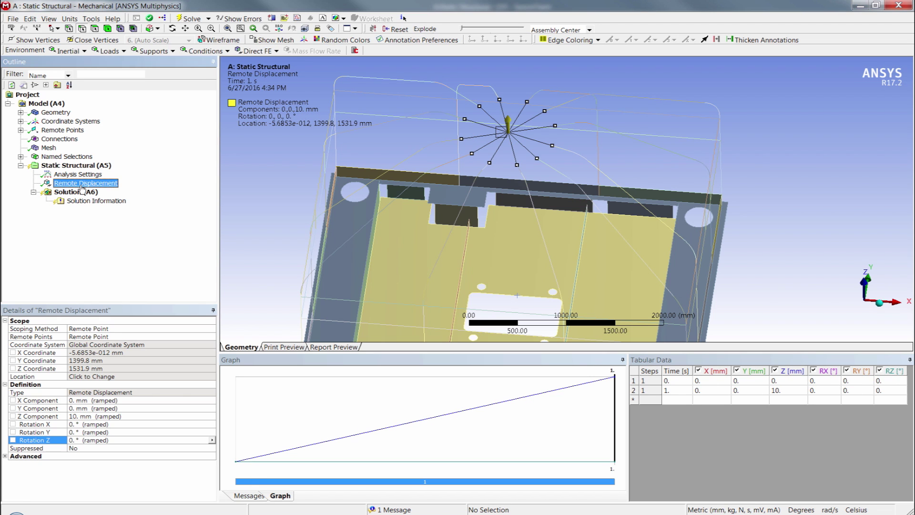
left_click(879, 302)
Step: Select the eight floor-hole edges and insert a Displacement on them
middle_click_drag(582, 287, 593, 228)
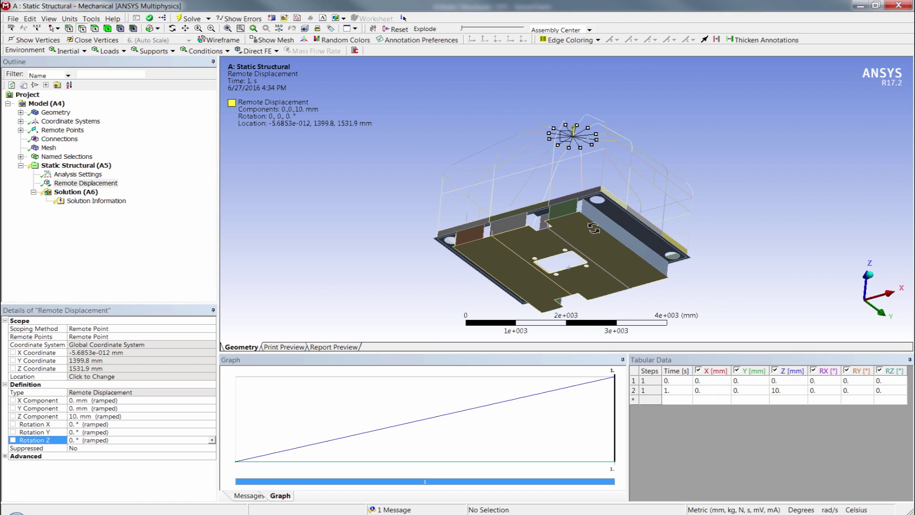
left_click(546, 257)
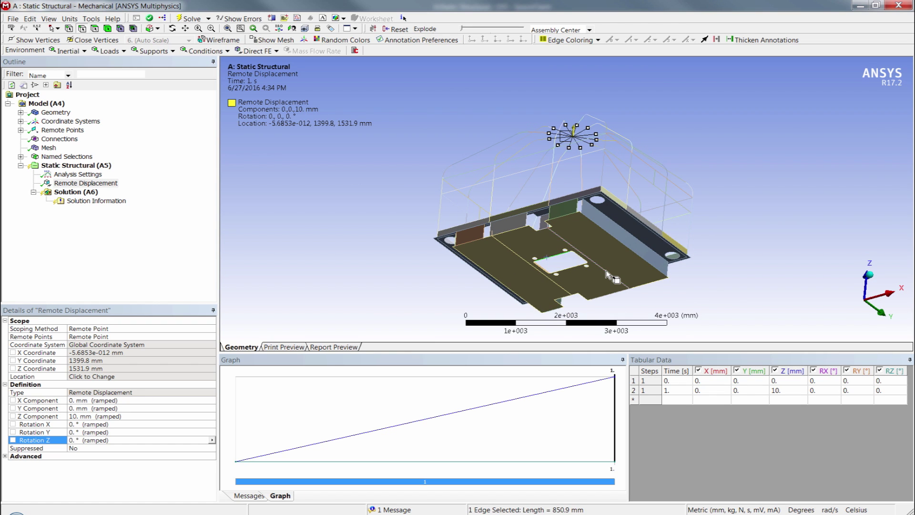
left_click_drag(608, 274, 529, 248)
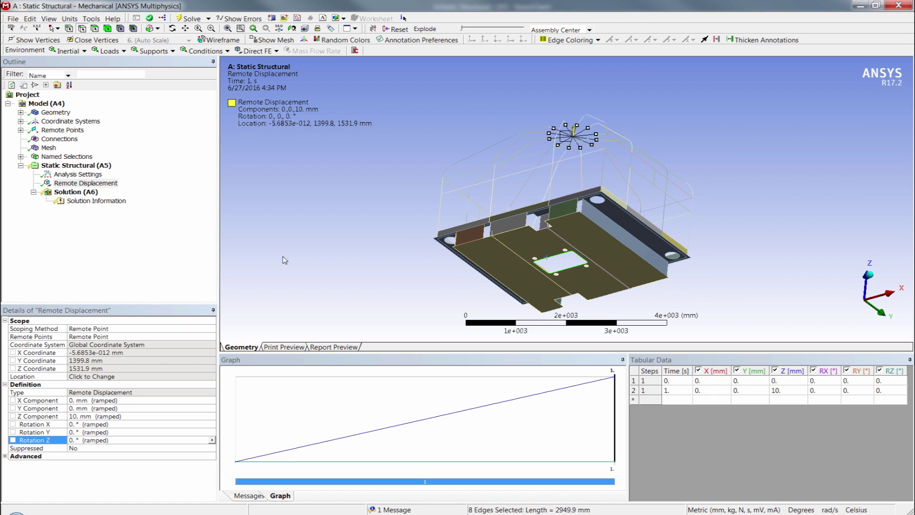
left_click(83, 166)
right_click(84, 166)
mouse_move(181, 170)
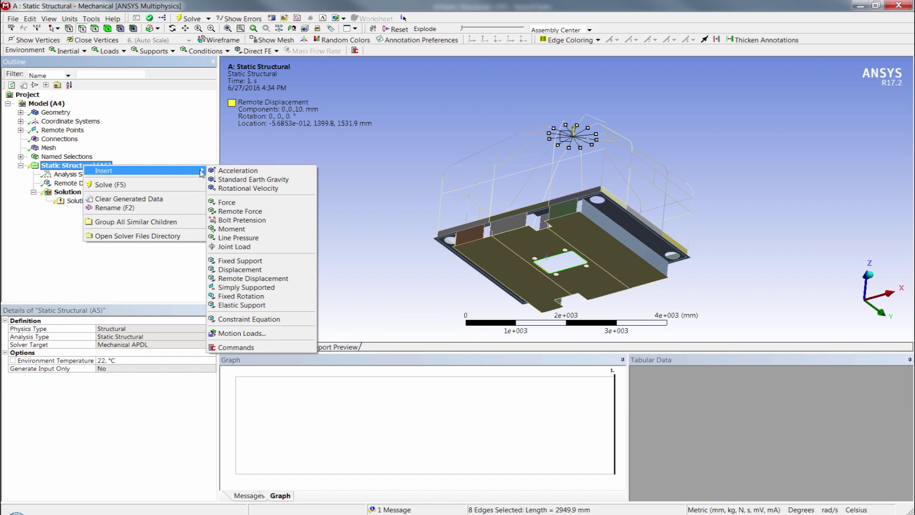
left_click(240, 269)
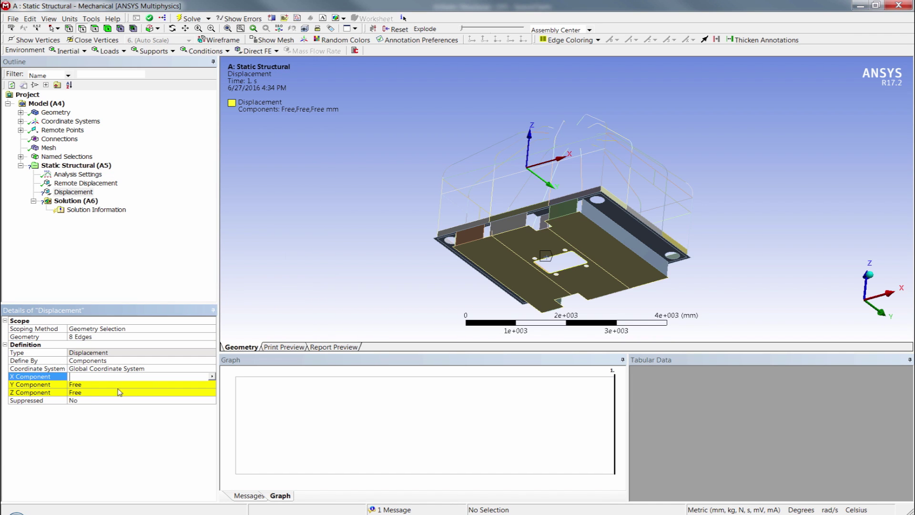
Step: Set the displacement to Z -10 mm, Y 0 and X 0
left_click(88, 393)
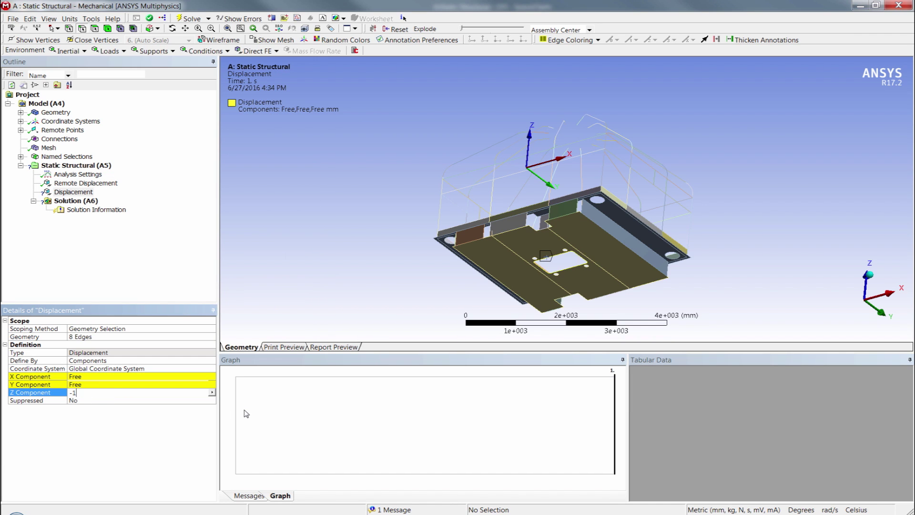
type("-10")
key("Return")
left_click(110, 384)
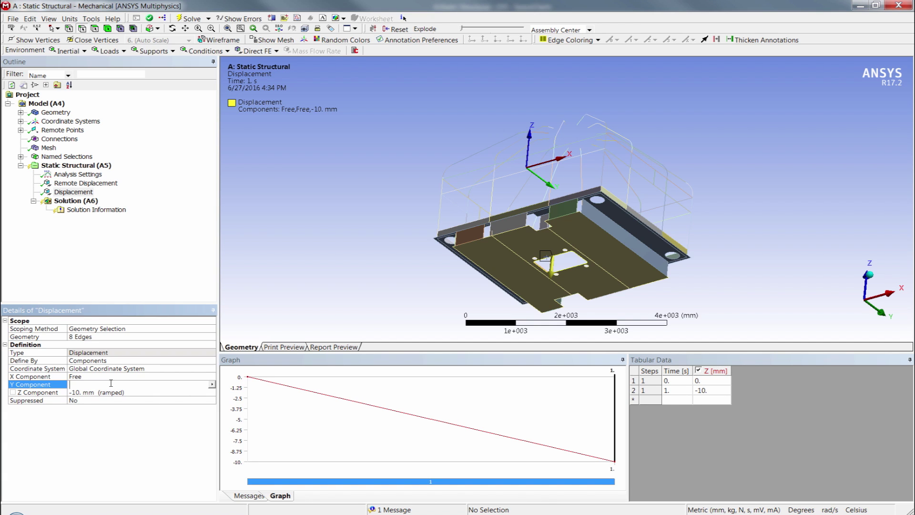
left_click(100, 376)
type("0")
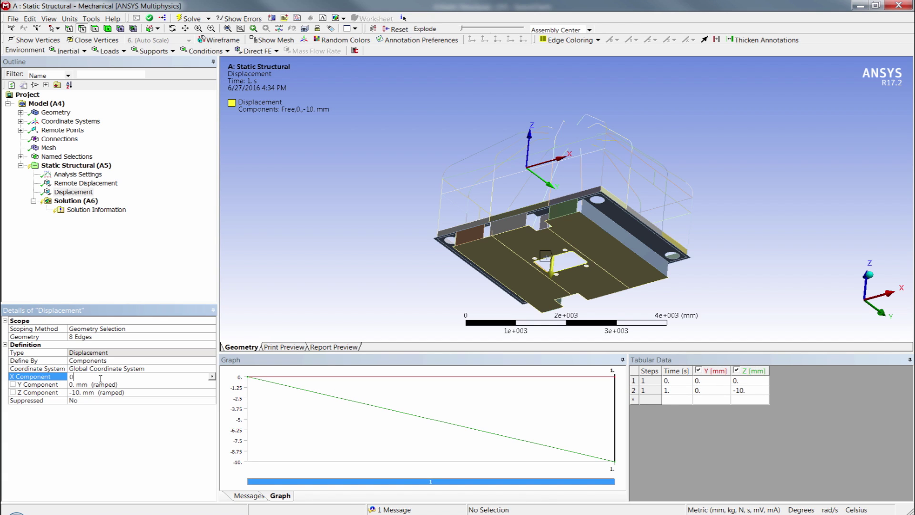
key("Return")
middle_click_drag(552, 234, 520, 213, "ctrl")
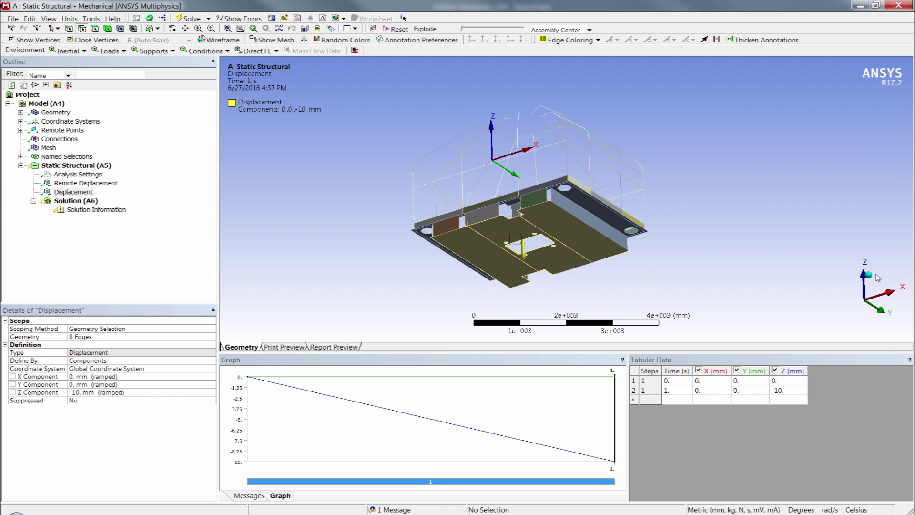
Step: Solve the analysis and check that Solution (A6) is Done with a 25.5 MB result file
left_click(876, 275)
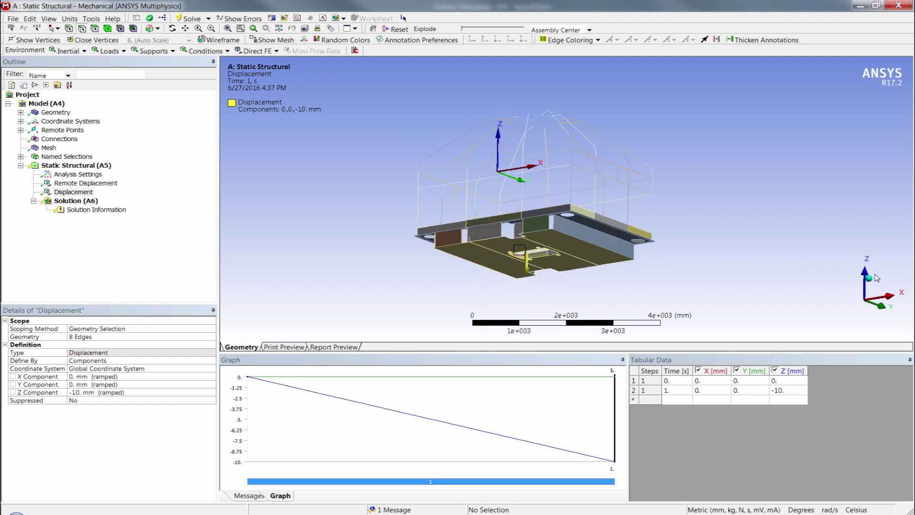
left_click(192, 19)
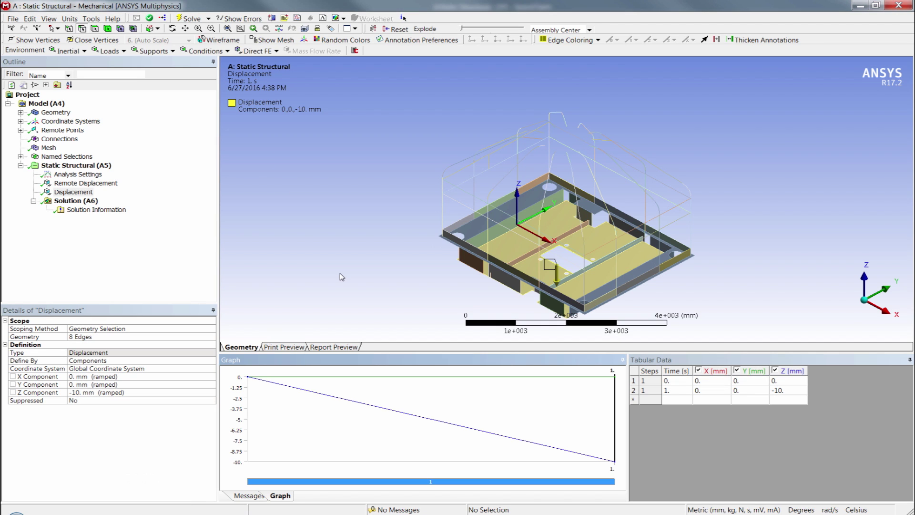
left_click(93, 203)
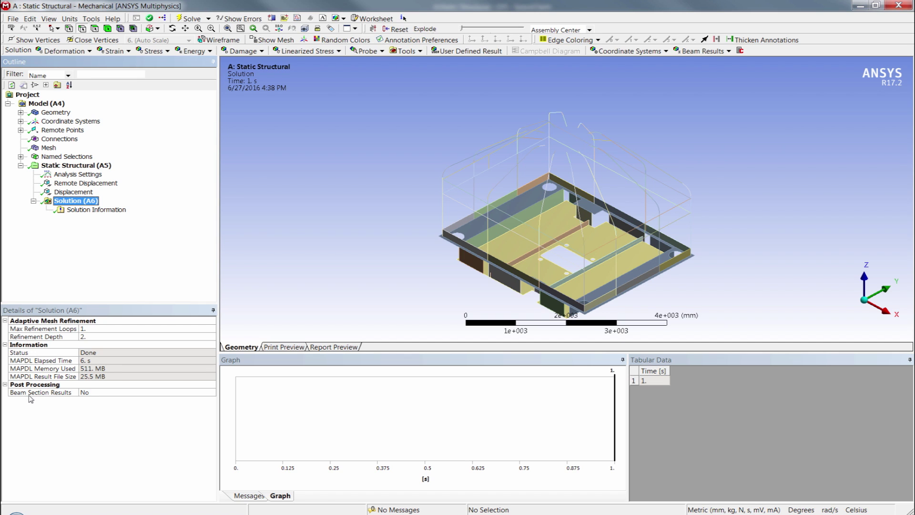
Step: Turn on Beam Section Results and add Total Deformation and Equivalent (von-Mises) Stress results
double_click(91, 393)
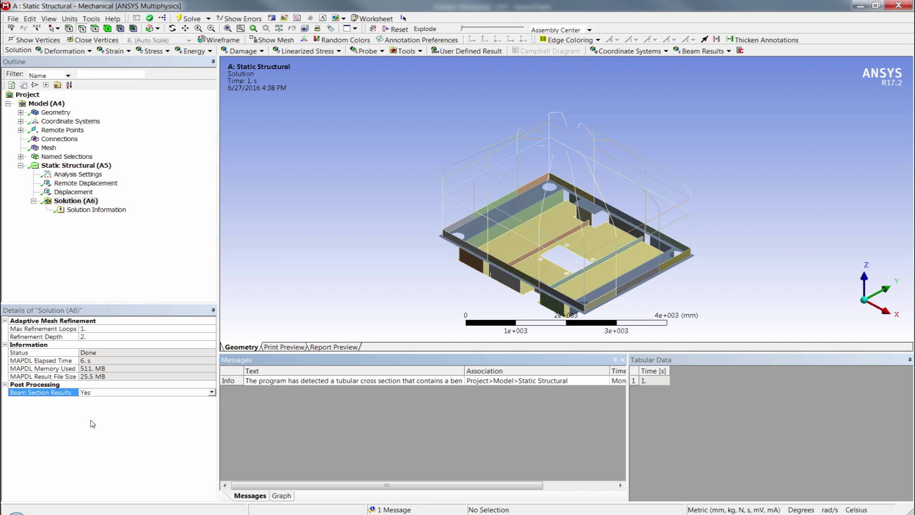
left_click(75, 201)
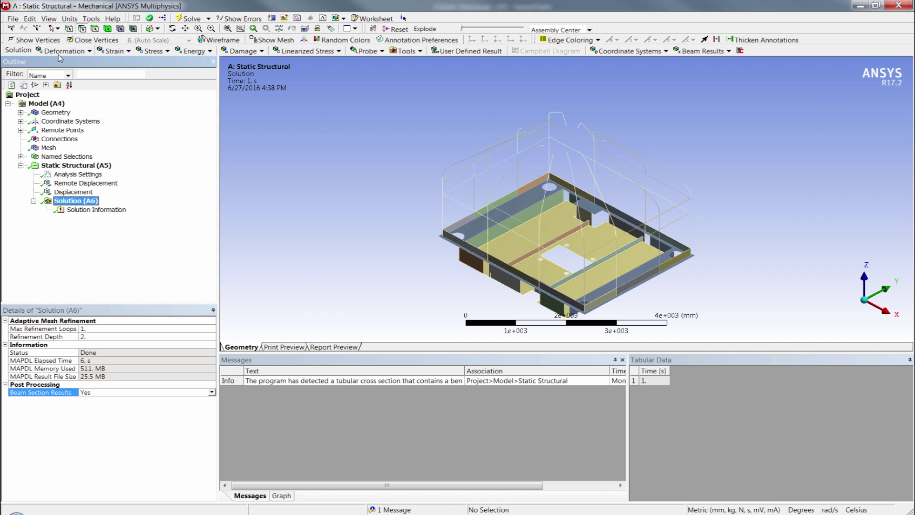
left_click(62, 51)
left_click(54, 62)
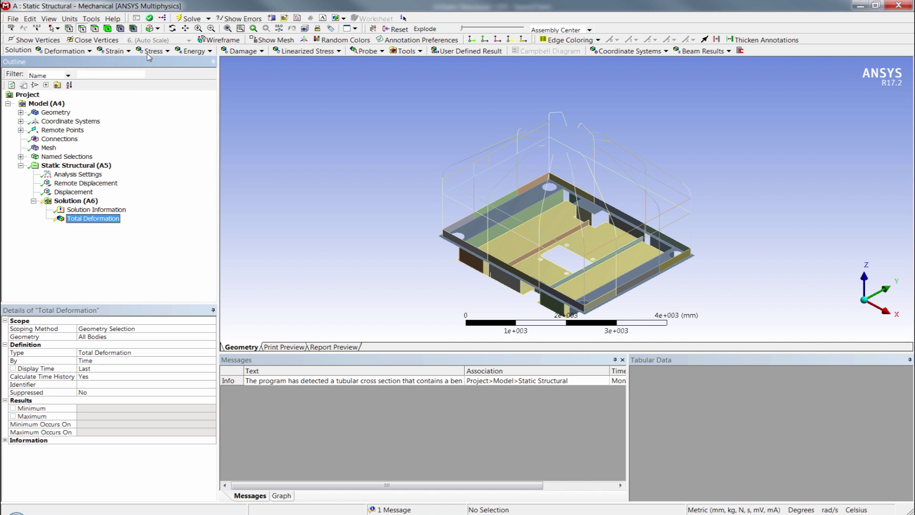
left_click(152, 51)
left_click(160, 65)
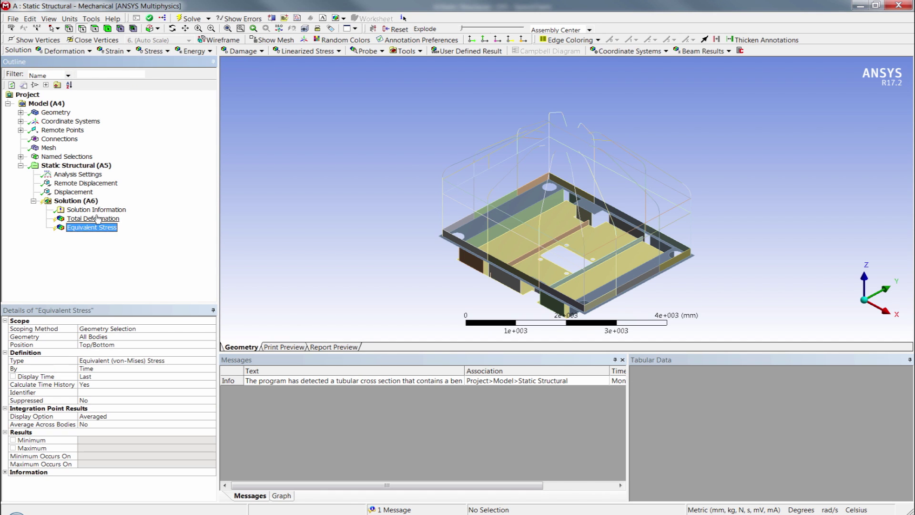
Step: Evaluate all results and view total deformation ranging 0.026328 to 10 mm
right_click(89, 227)
left_click(111, 245)
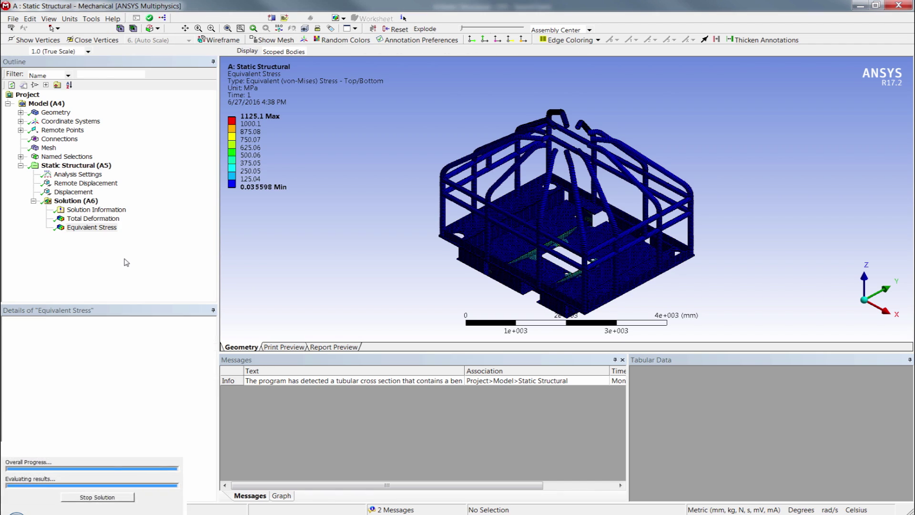
key("Up")
mouse_move(495, 229)
middle_mouse_down()
mouse_move(529, 227)
mouse_move(507, 230)
mouse_move(509, 241)
middle_mouse_up()
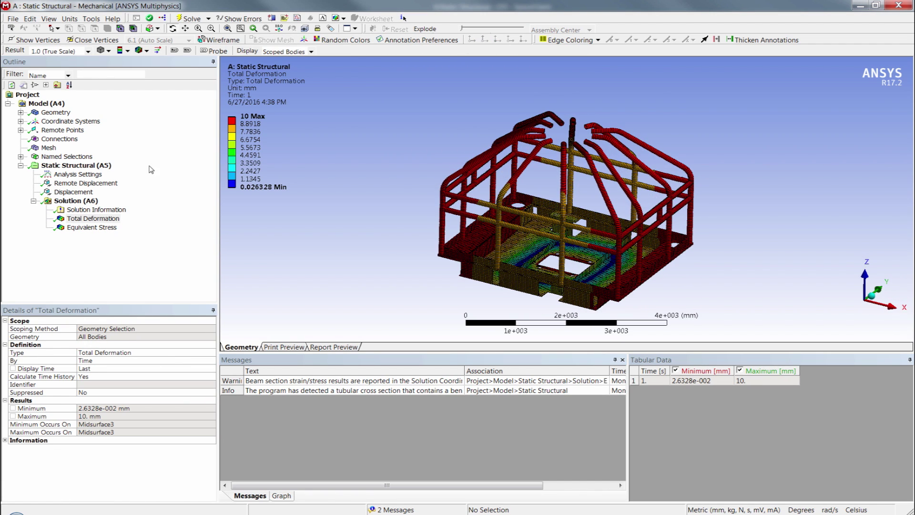
Step: Exaggerate the displayed deformation to 30x auto scale and view the deformed floor
left_click(87, 51)
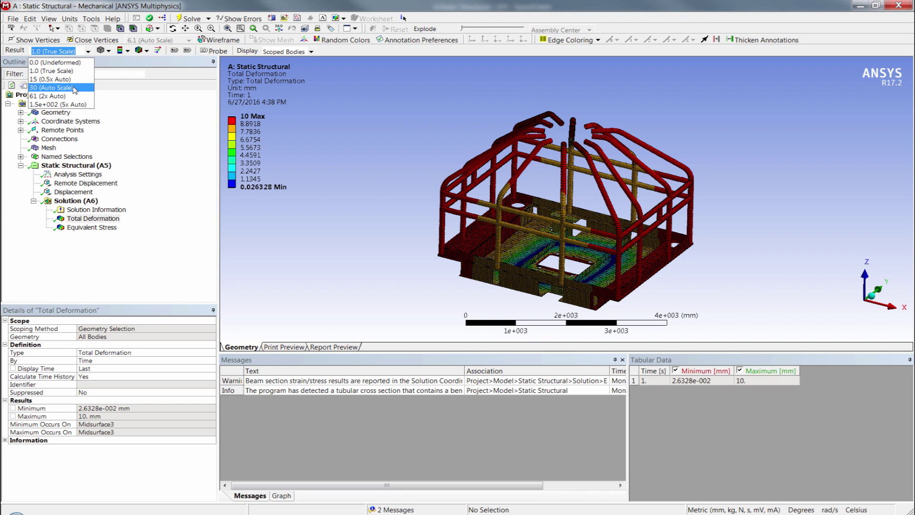
left_click(74, 88)
middle_click_drag(493, 253, 484, 284)
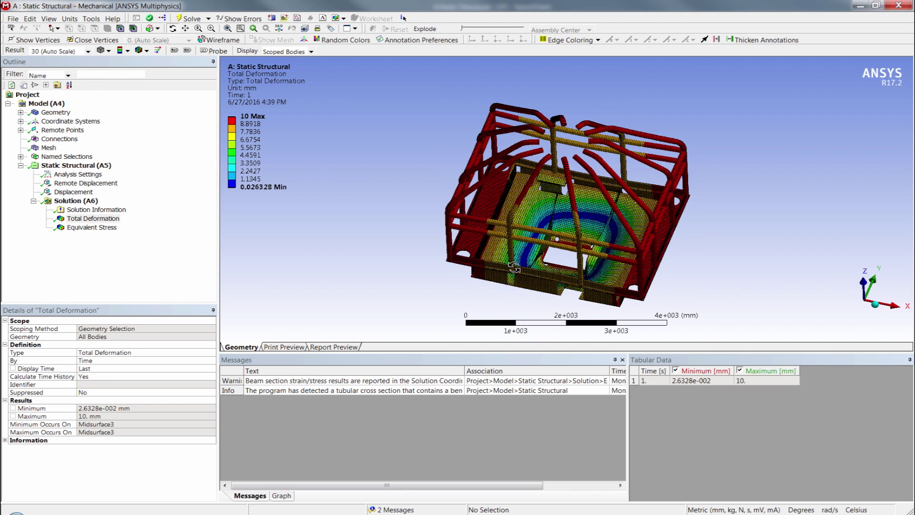
Step: Show Equivalent Stress with the legend's top band lowered to 42.225 MPa to reveal variation
left_click(114, 228)
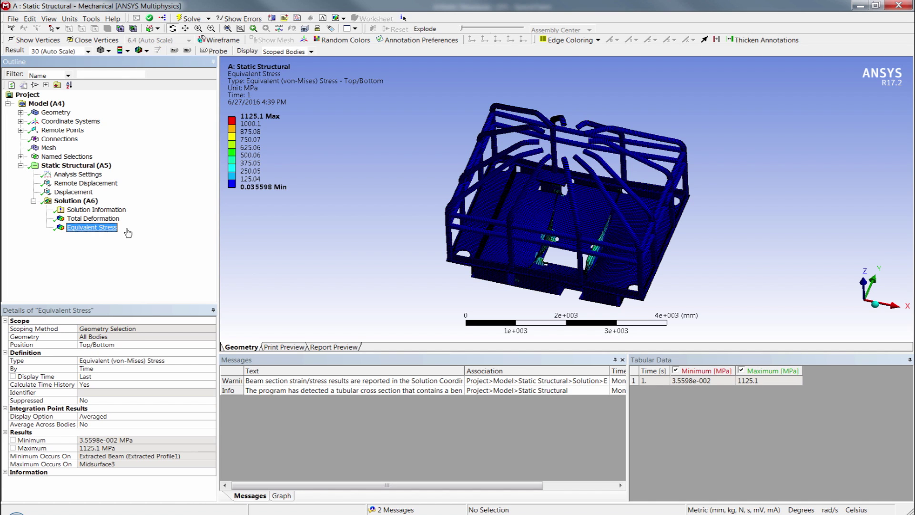
middle_click_drag(549, 278, 587, 279)
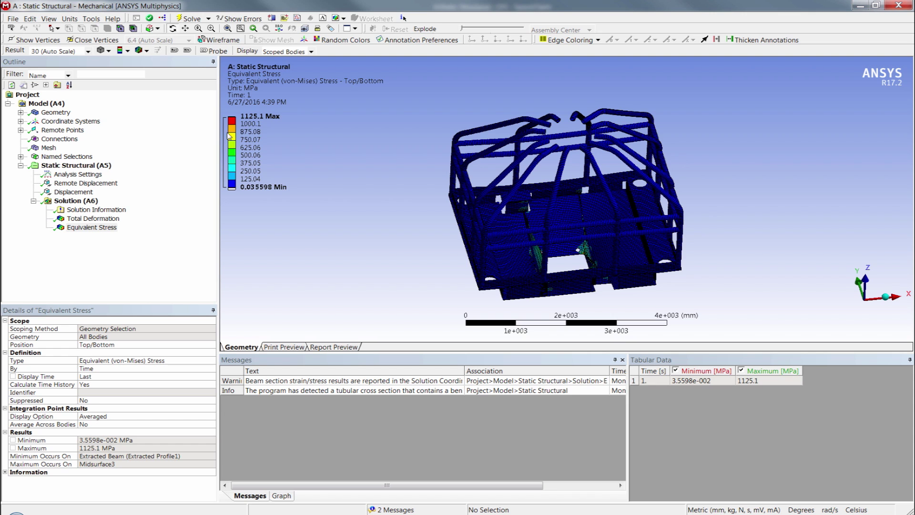
left_click_drag(232, 123, 243, 186)
middle_click_drag(524, 201, 575, 204)
scroll(532, 211, "up", 3)
scroll(489, 189, "up", 5)
scroll(553, 189, "down", 5)
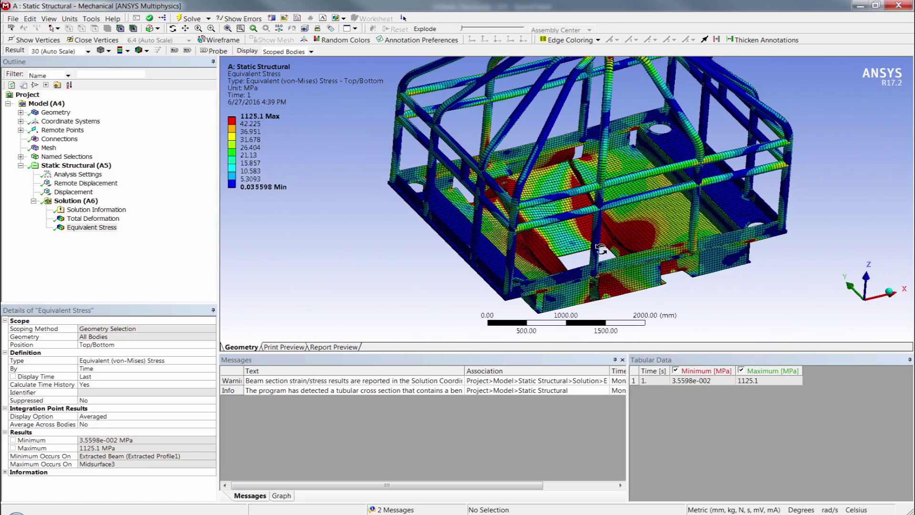
middle_click_drag(601, 249, 596, 251)
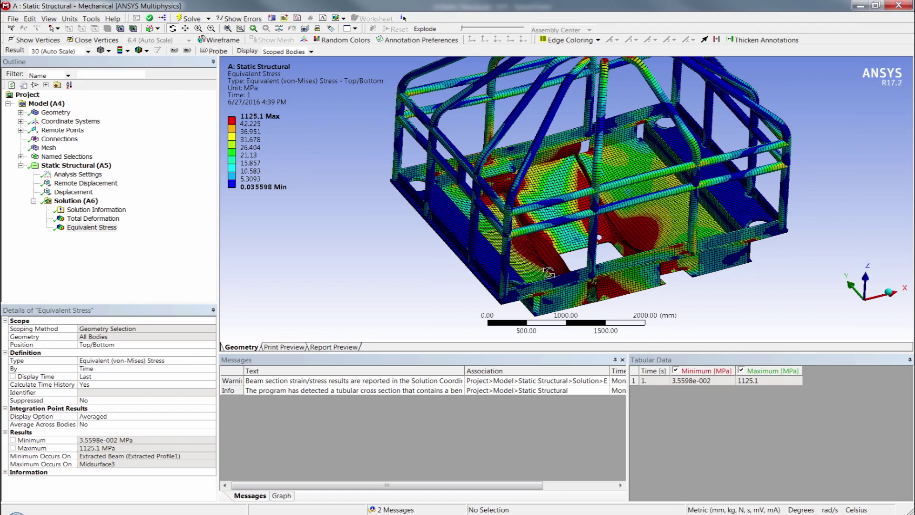